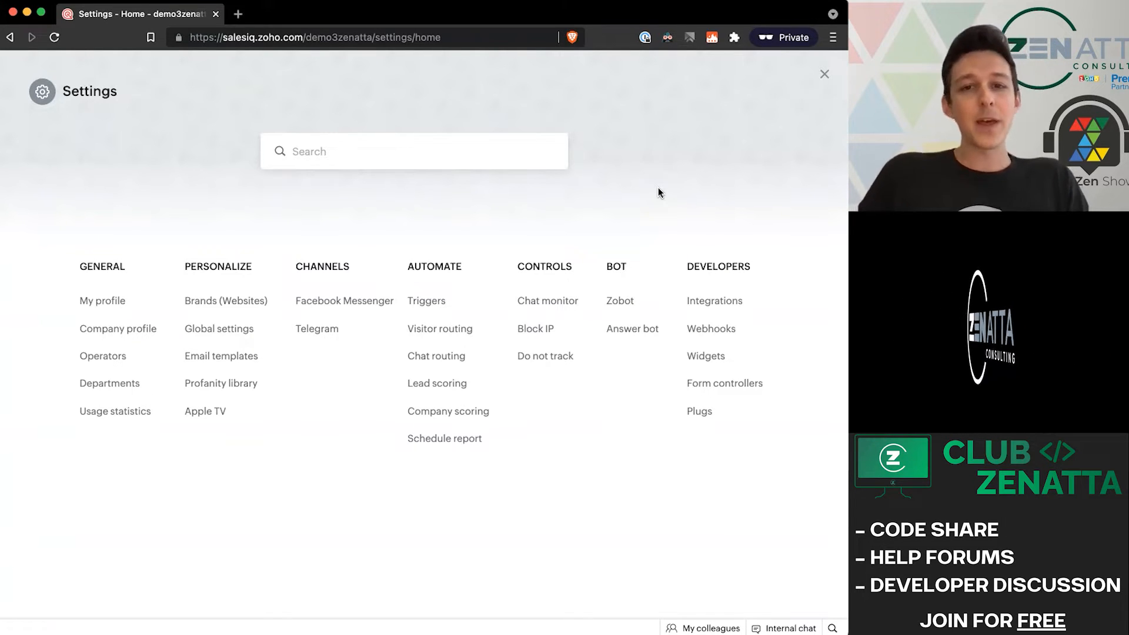
Open the Zobot settings and start adding a new bot
click(616, 303)
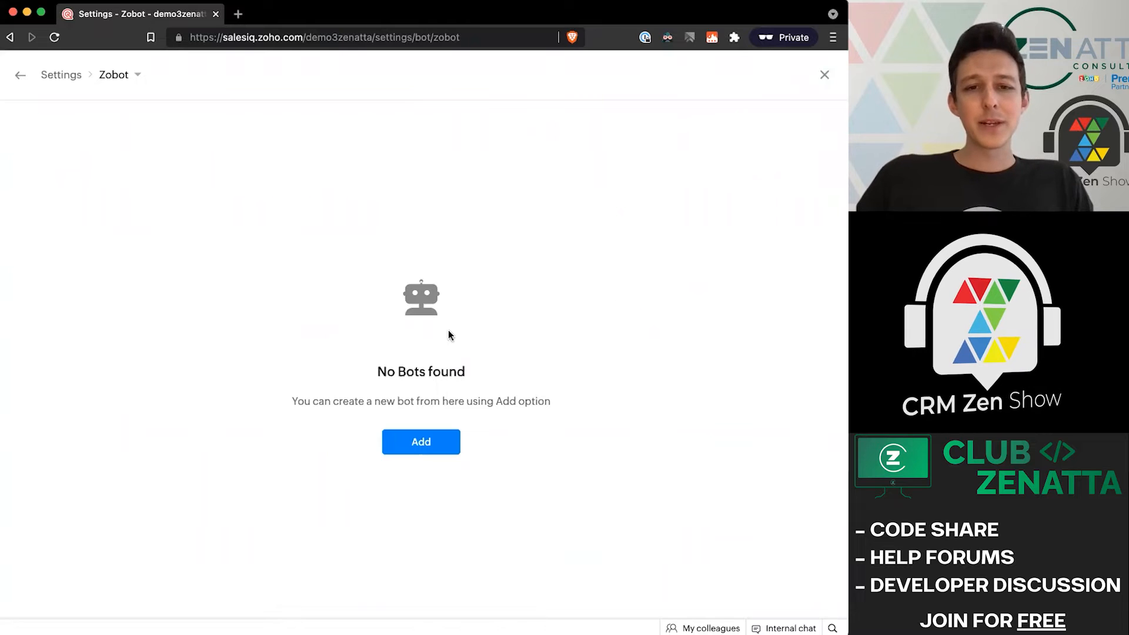
drag(376, 374, 441, 371)
click(441, 371)
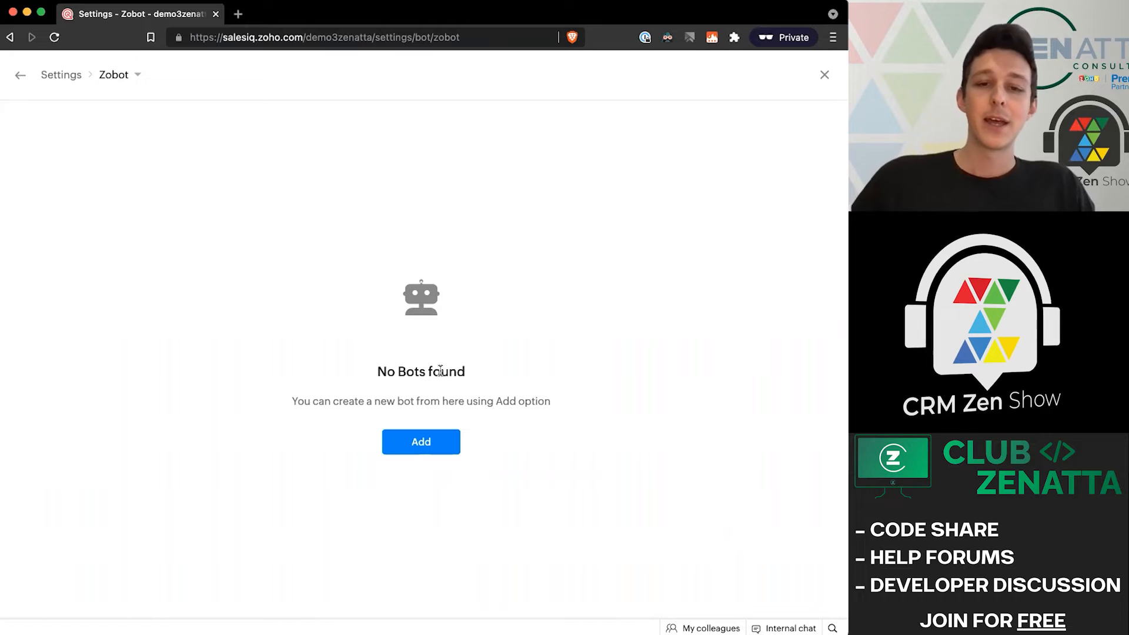
click(428, 442)
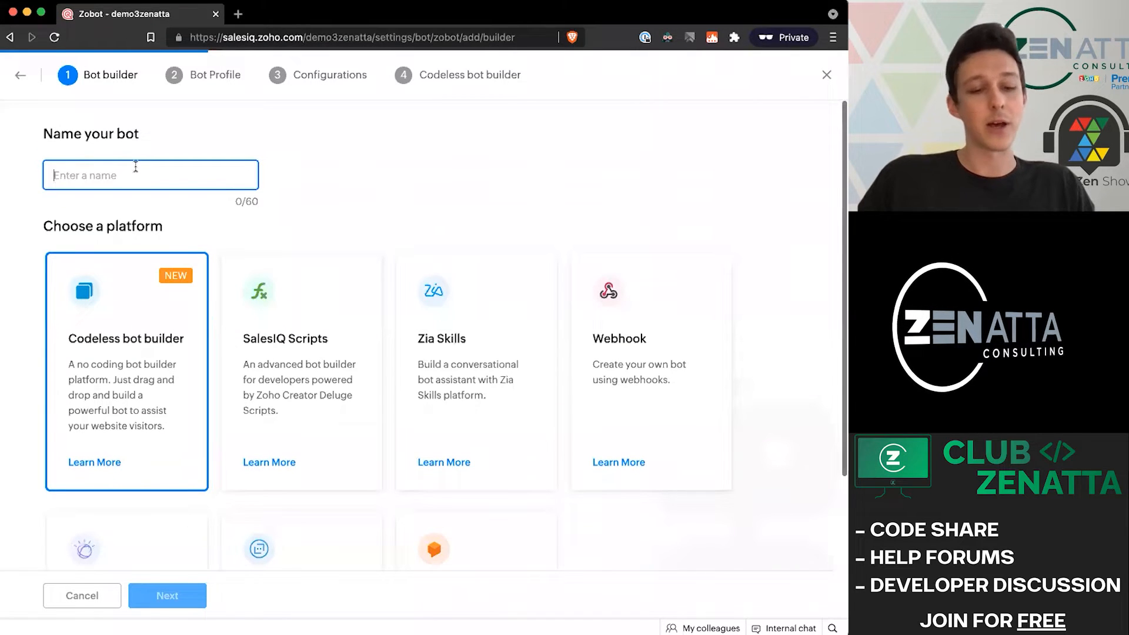
Name the bot DemoBot, keep the Codeless bot builder platform, and continue to the bot profile
text(DemoBot)
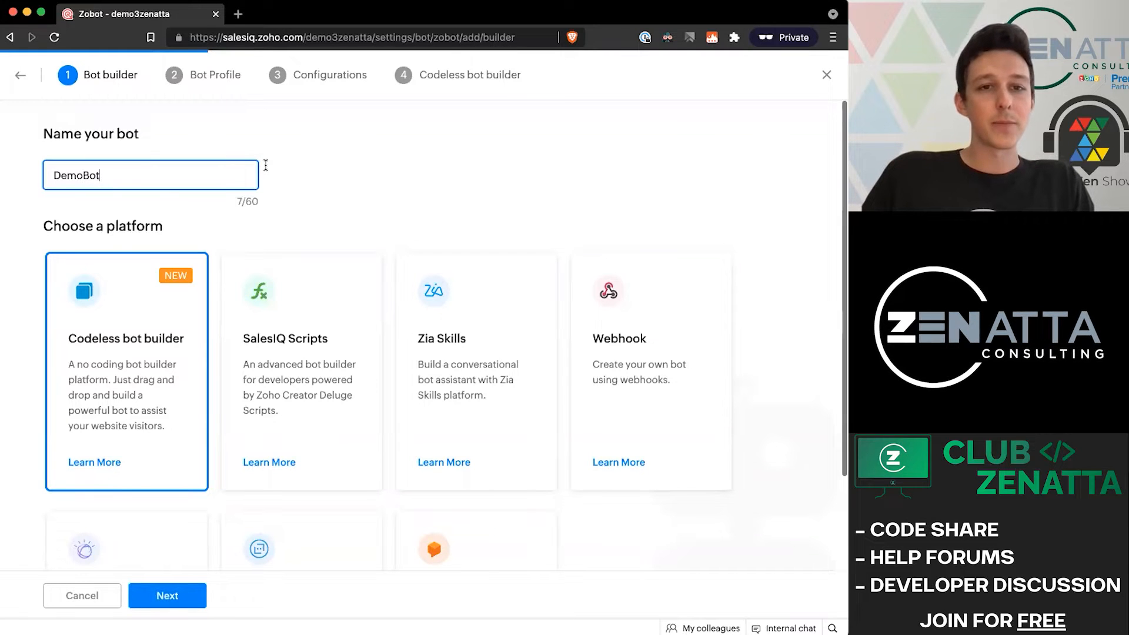
scroll(144, 342, down, 1)
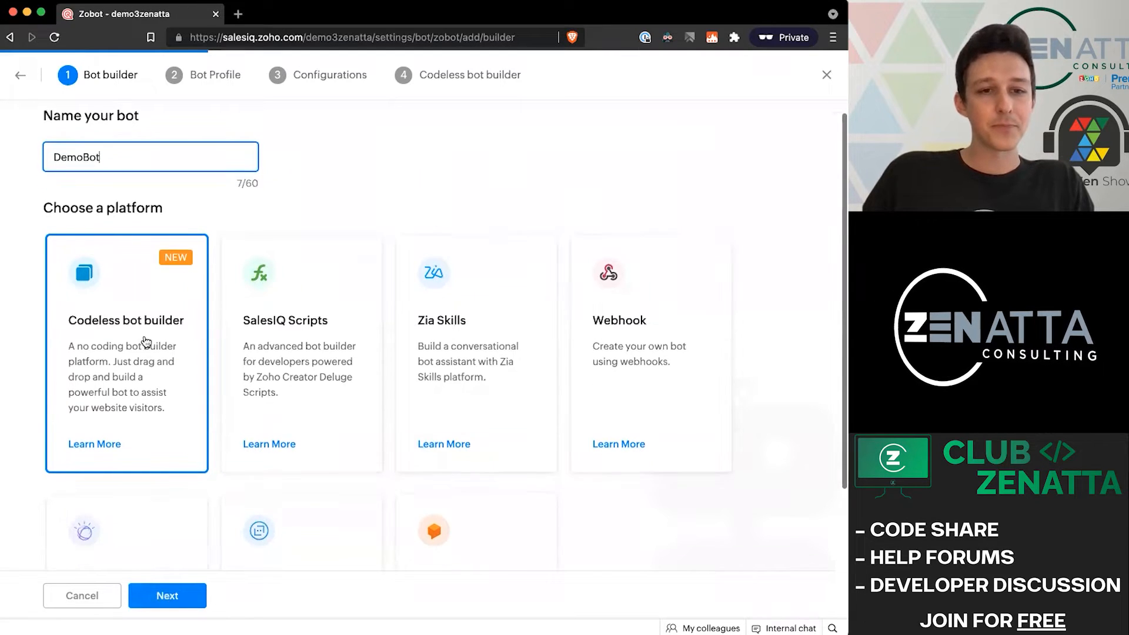
scroll(141, 355, down, 3)
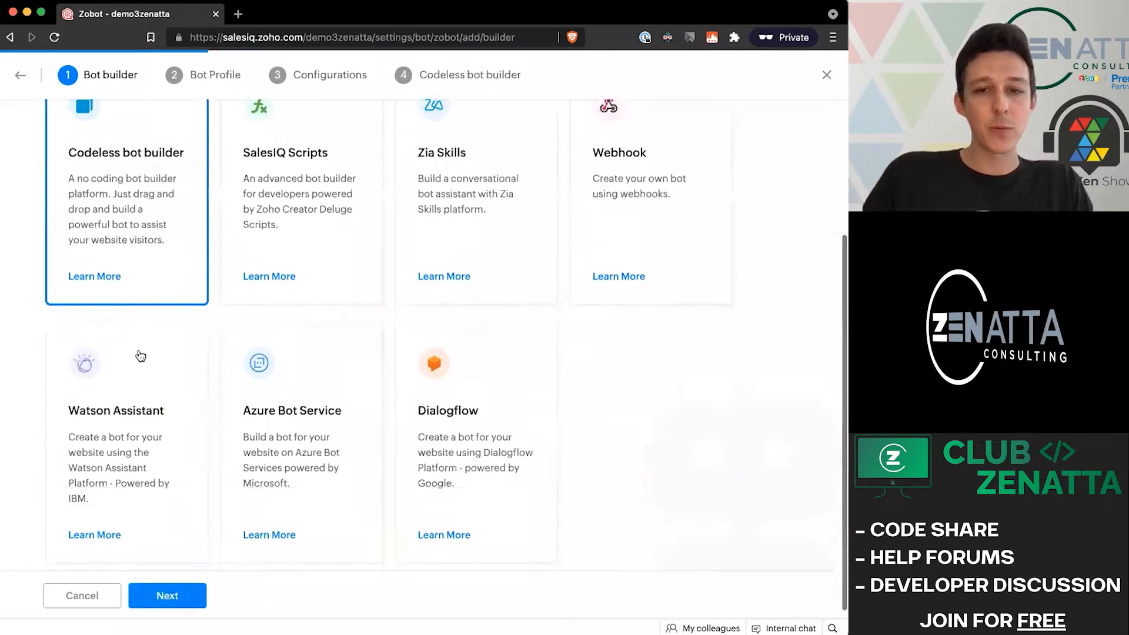
scroll(141, 355, up, 4)
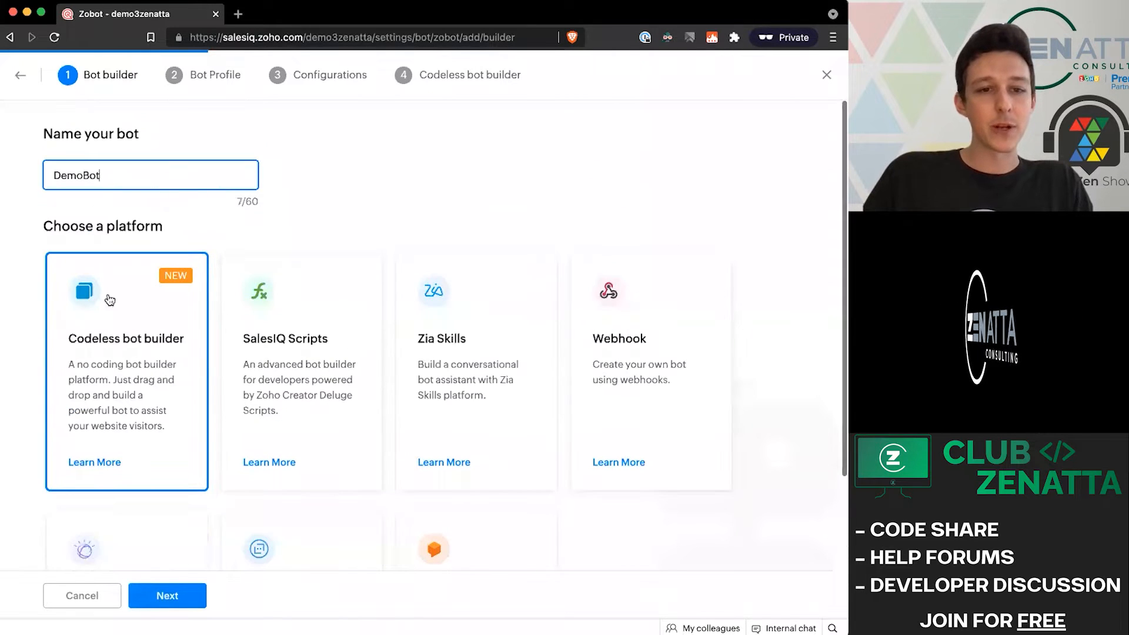
click(167, 596)
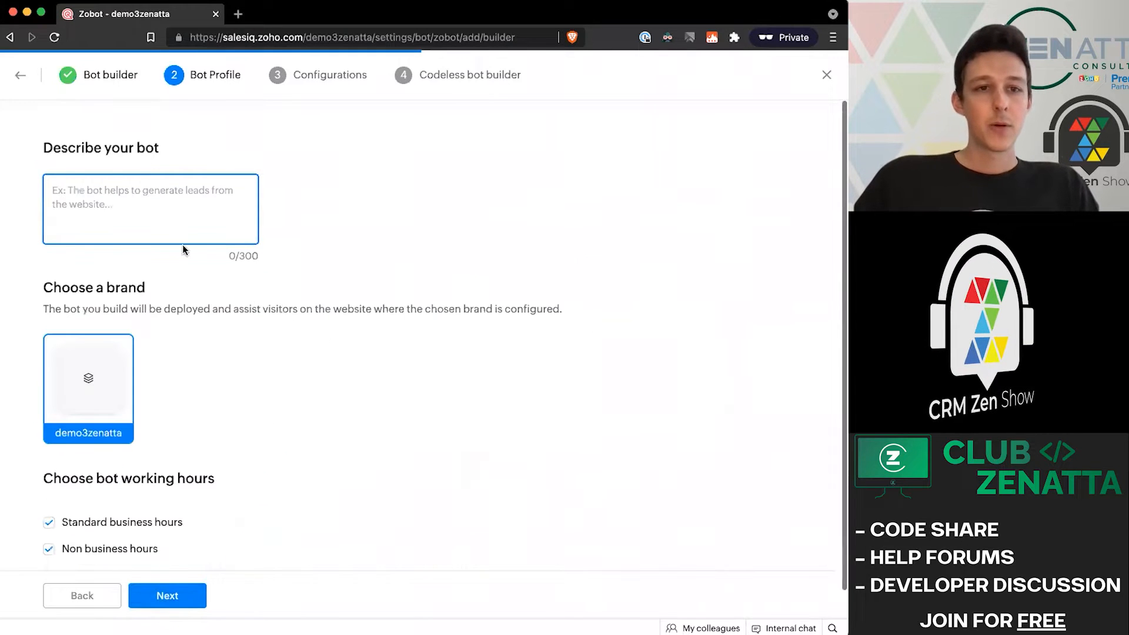
Enter "I'm here to help!" as the bot's description
text(e)
key(BackSpace)
text(I'm here to help!)
click(163, 111)
Keep the bot working during standard business hours and non business hours, and continue to the configurations
scroll(105, 148, down, 1)
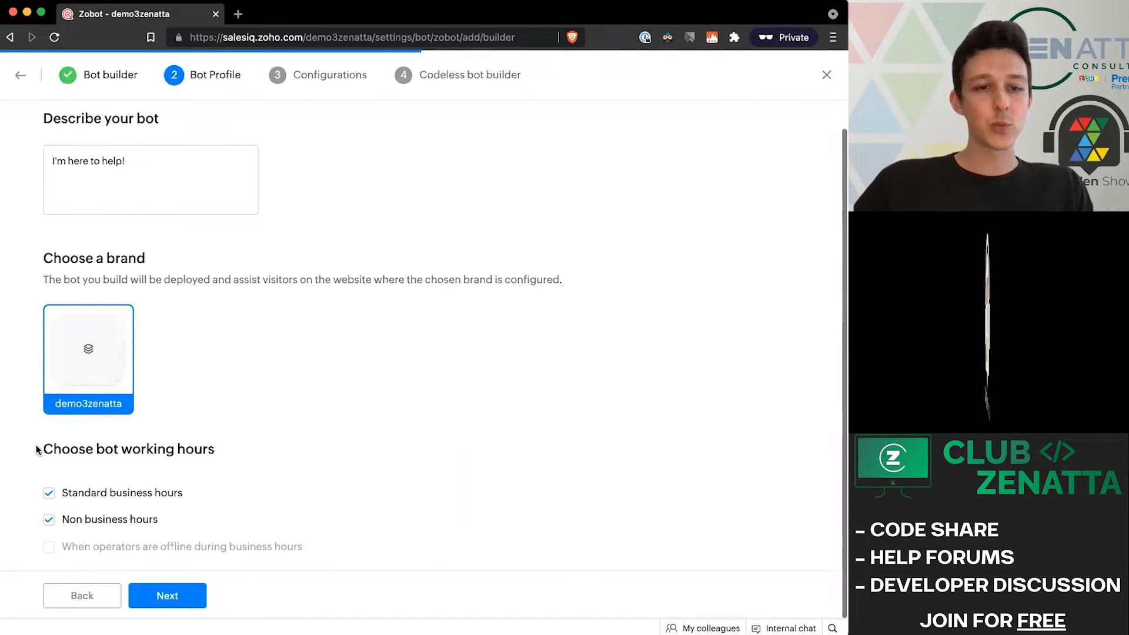
drag(37, 445, 154, 452)
click(218, 456)
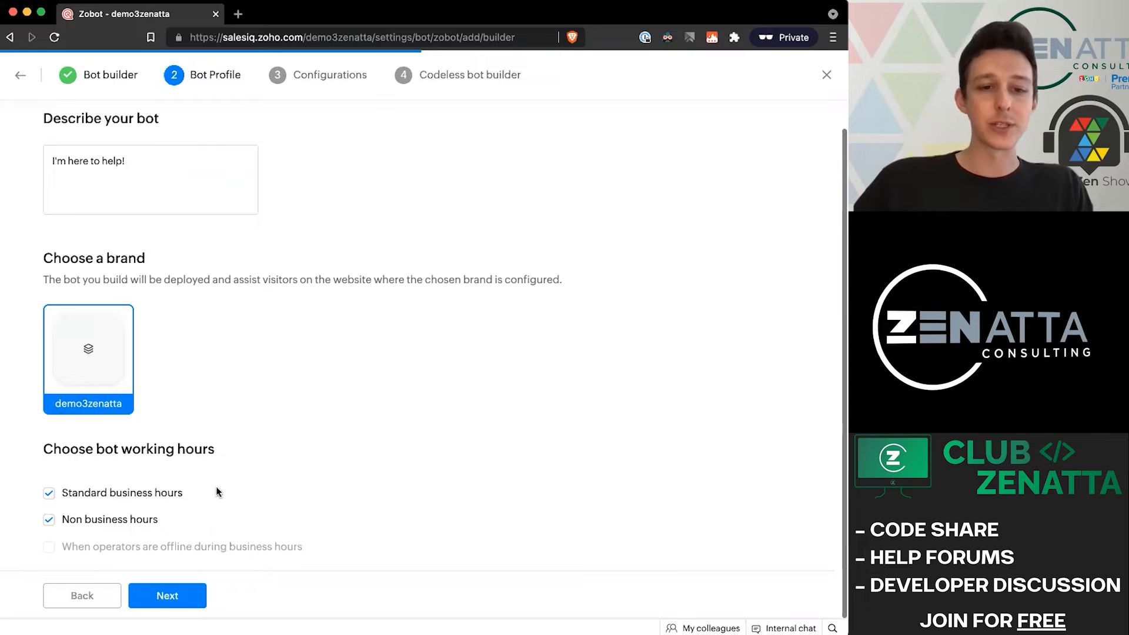
drag(217, 492, 83, 494)
click(256, 509)
drag(196, 518, 138, 517)
click(254, 413)
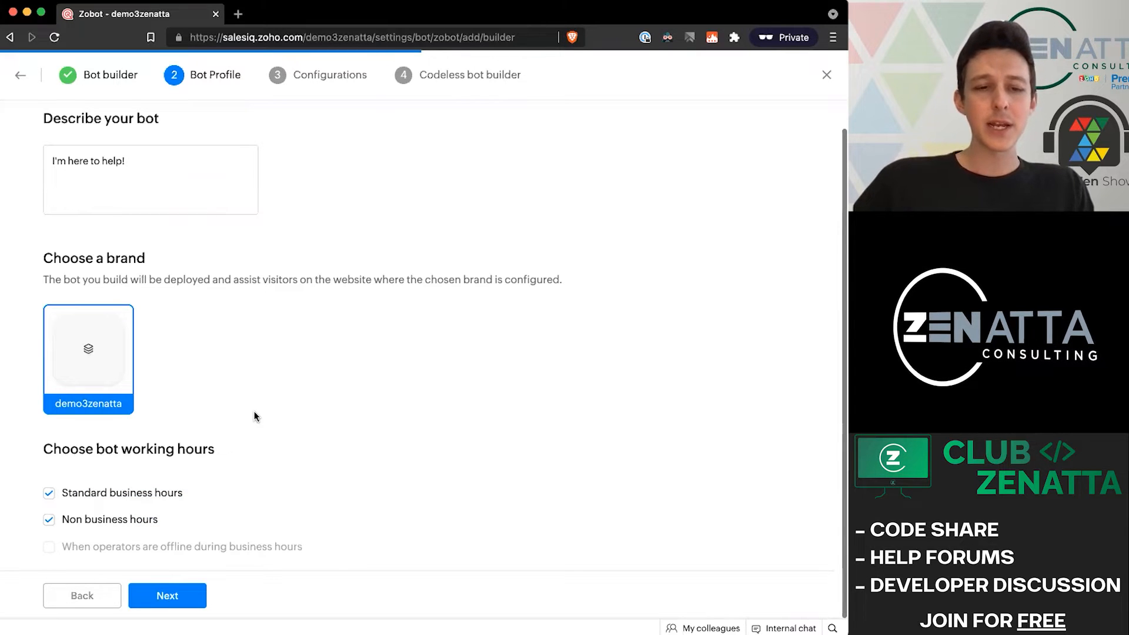
click(177, 597)
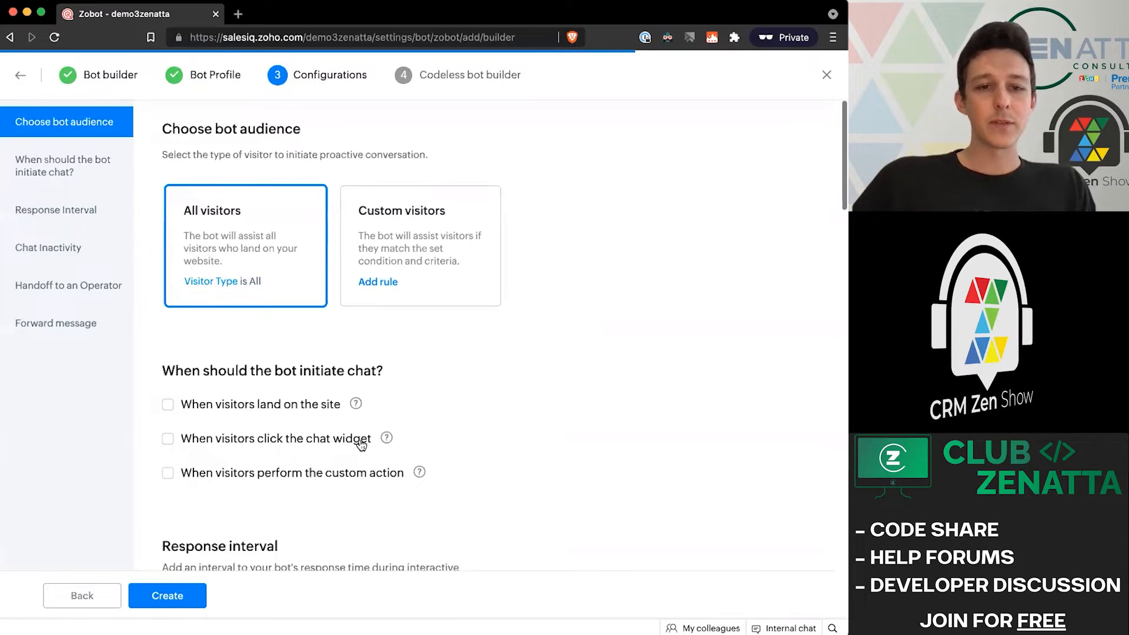
scroll(360, 443, down, 4)
scroll(361, 444, down, 3)
scroll(361, 444, up, 7)
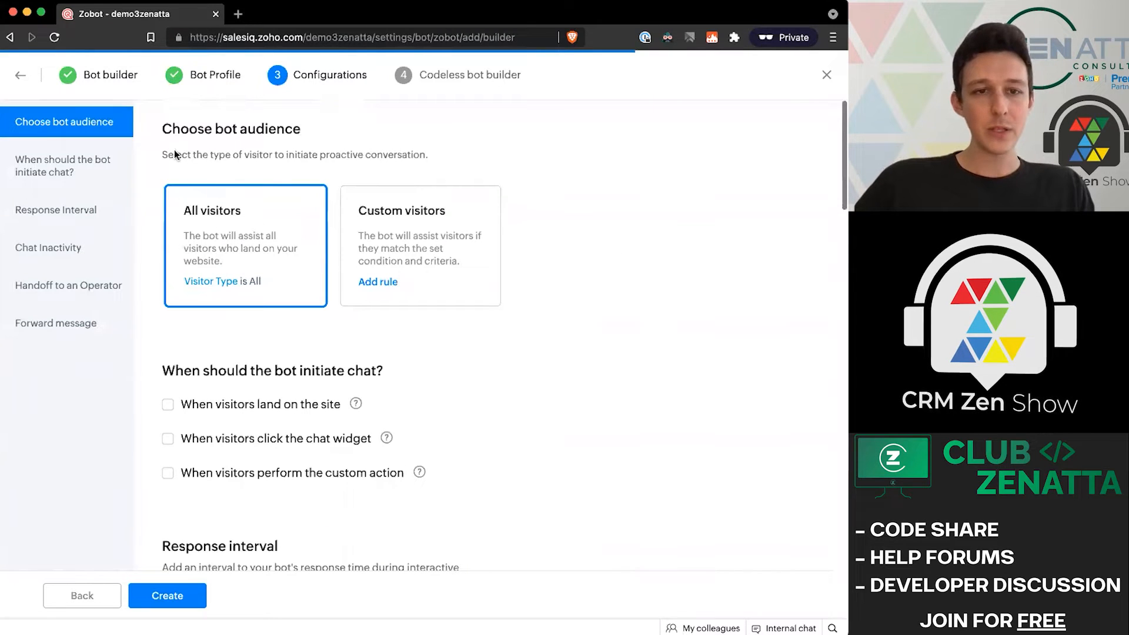
drag(163, 129, 300, 132)
click(300, 132)
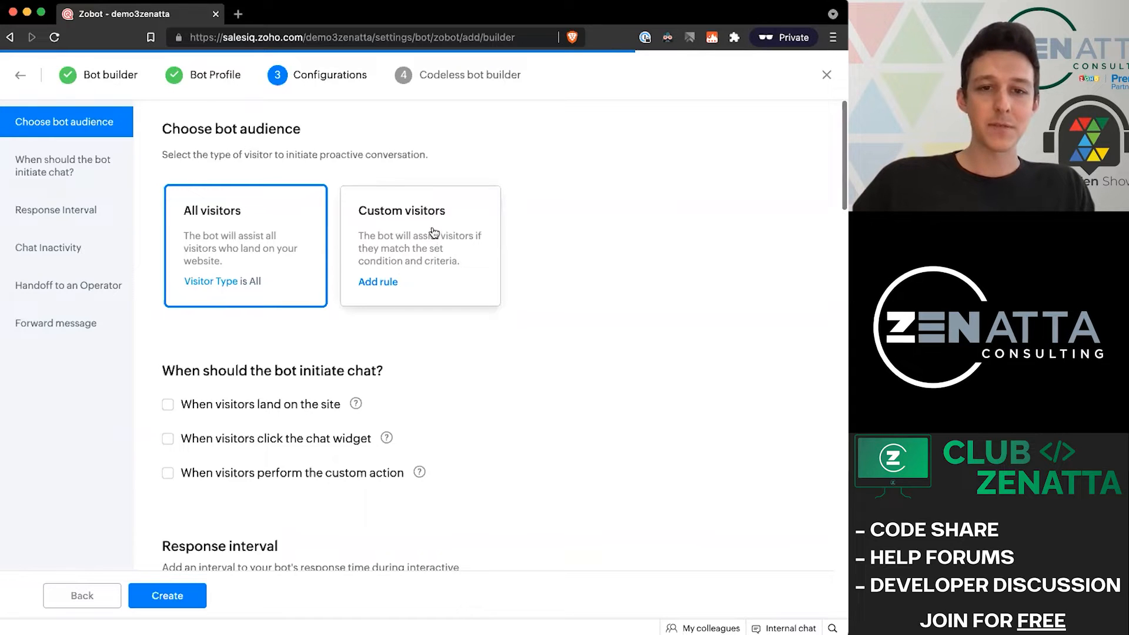
Add a custom visitors audience rule requiring that the current page URL contains contact-us
click(387, 280)
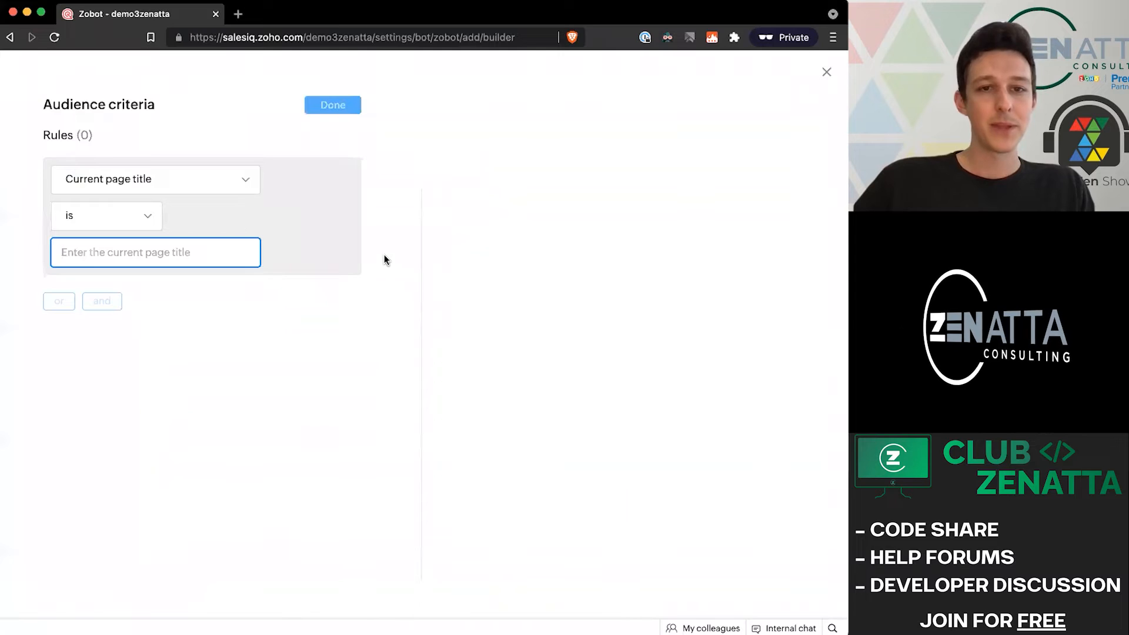
click(118, 183)
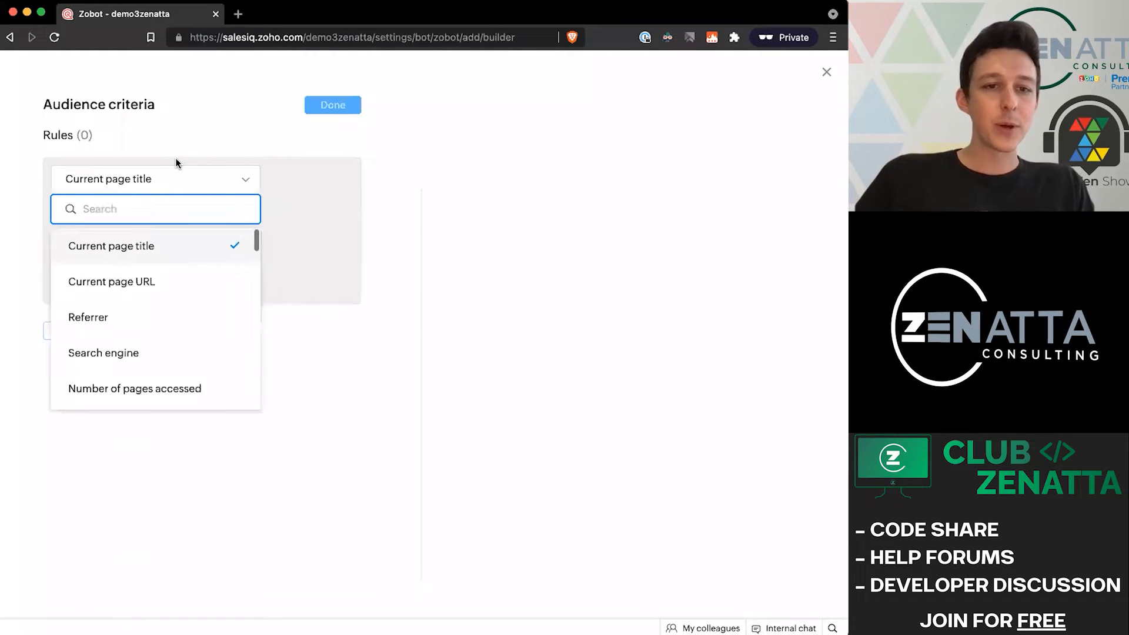
click(177, 159)
click(169, 189)
click(159, 279)
click(126, 227)
click(117, 359)
text(contact-us)
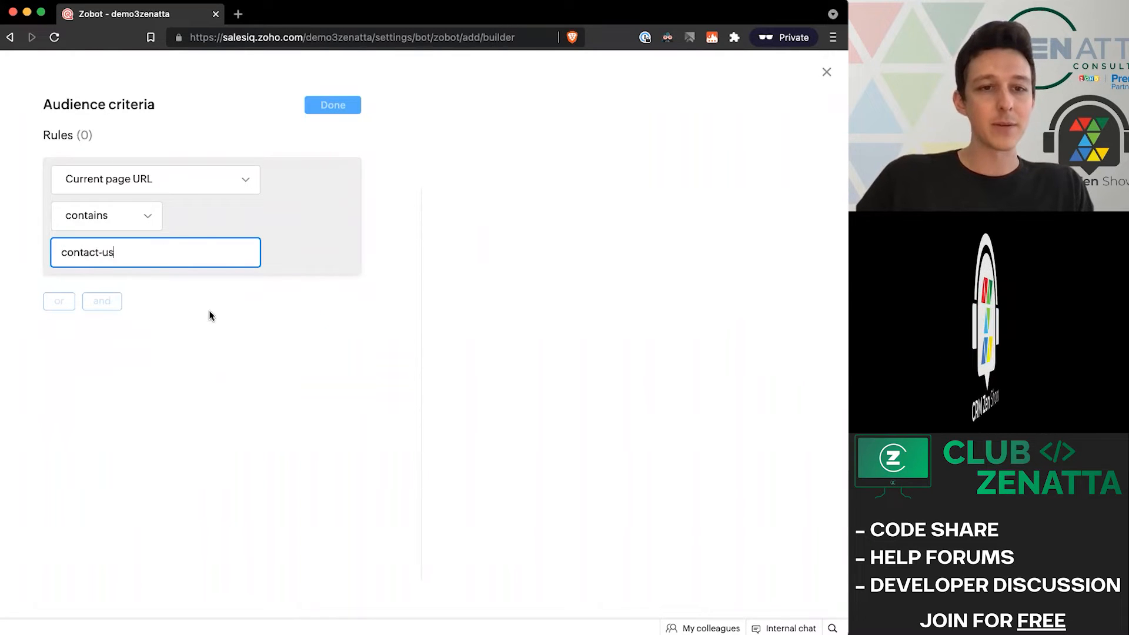
key(Return)
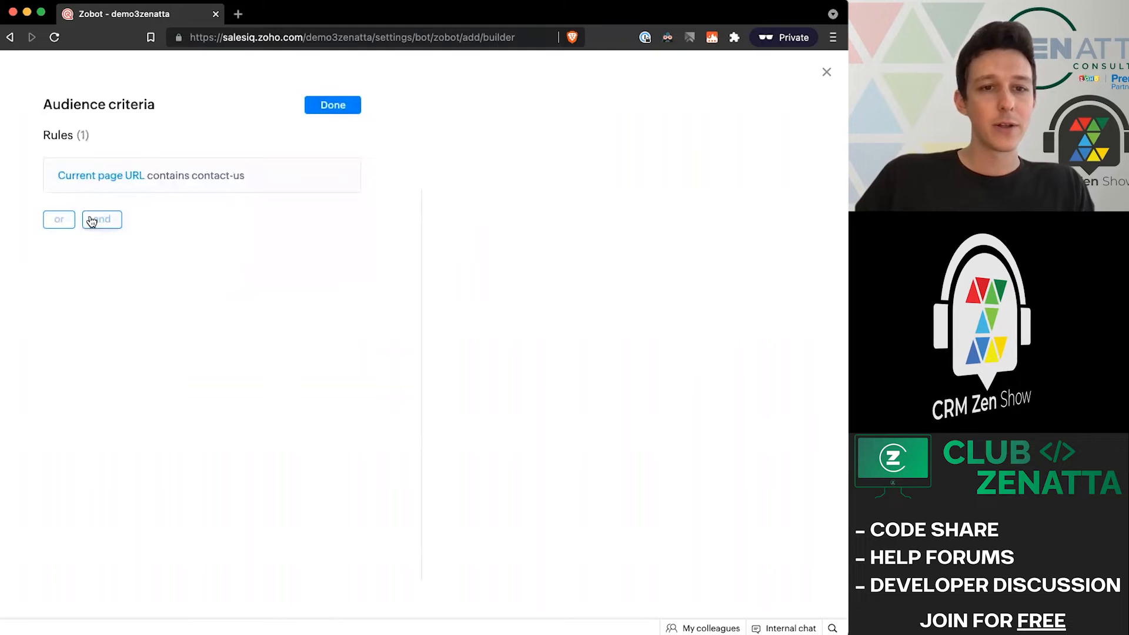
Add an "or" audience rule requiring that the current page URL contains pricing
click(59, 220)
click(145, 259)
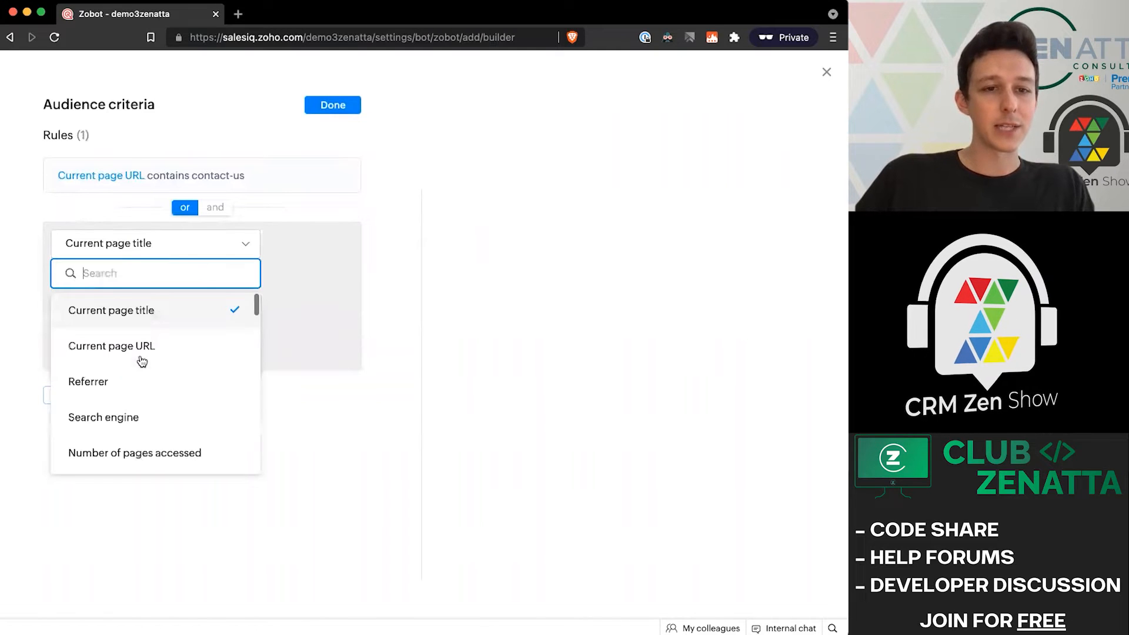
click(140, 349)
text(pricing)
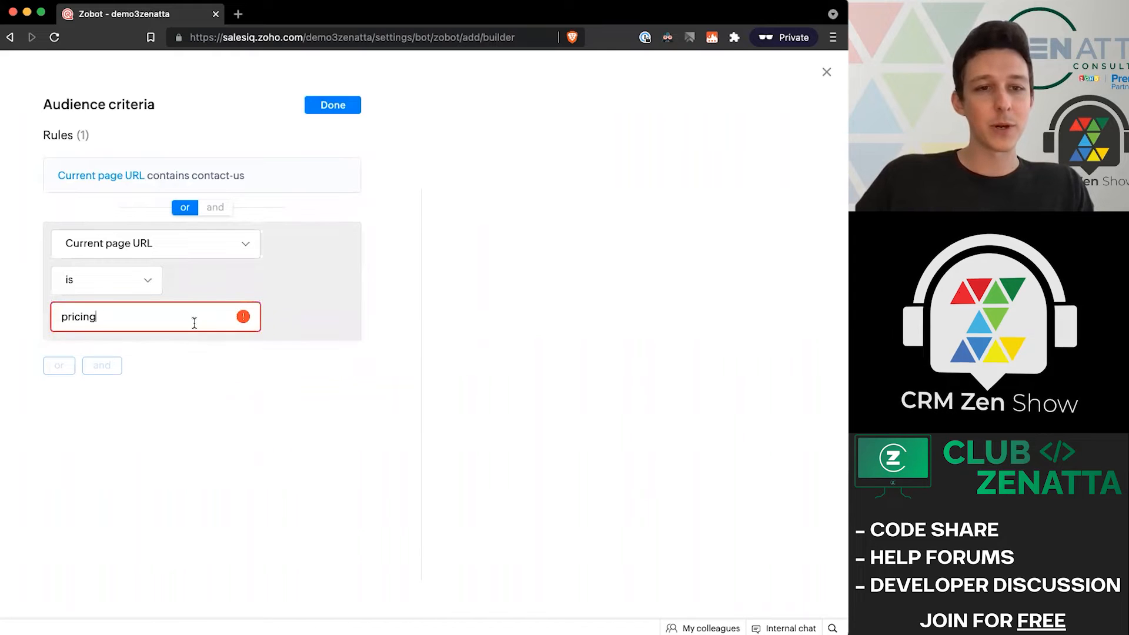
click(141, 283)
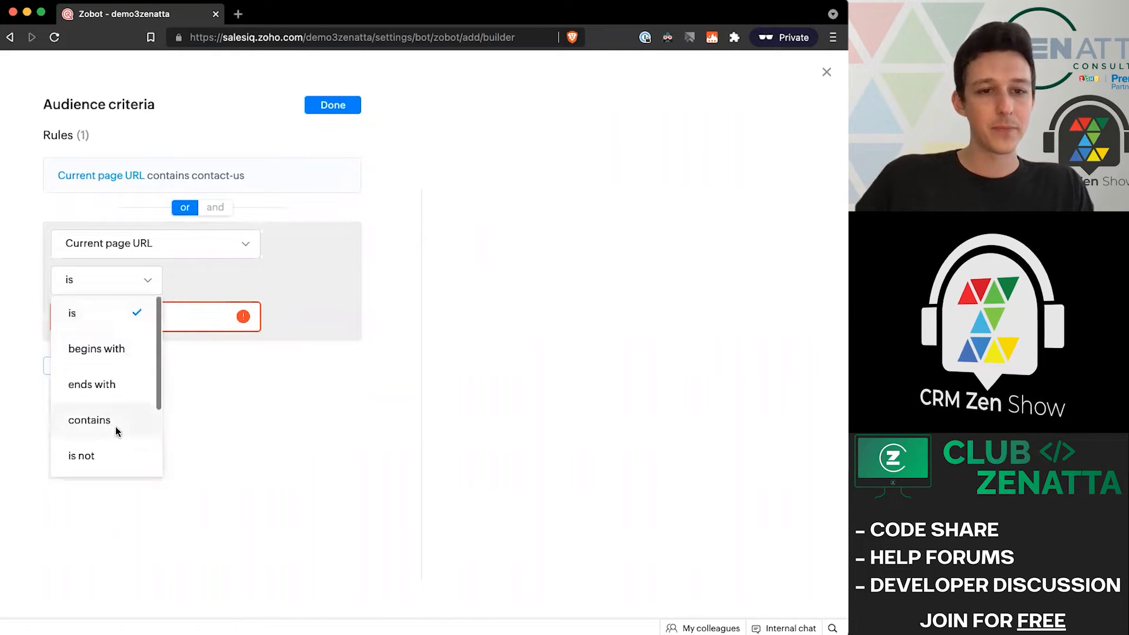
click(115, 426)
text(pricing)
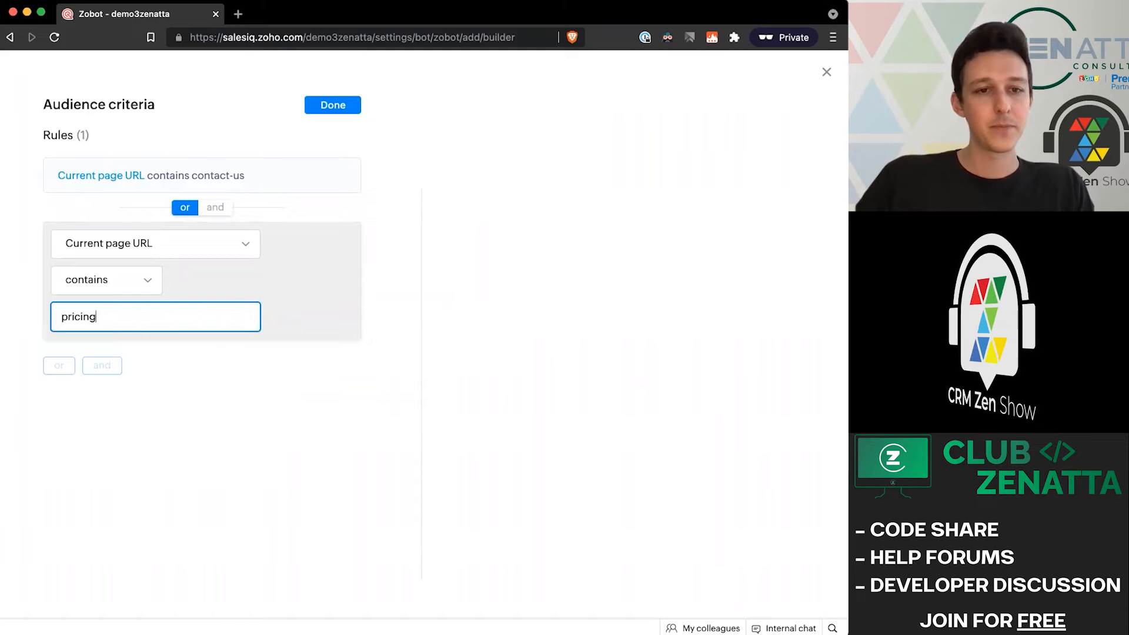
key(Return)
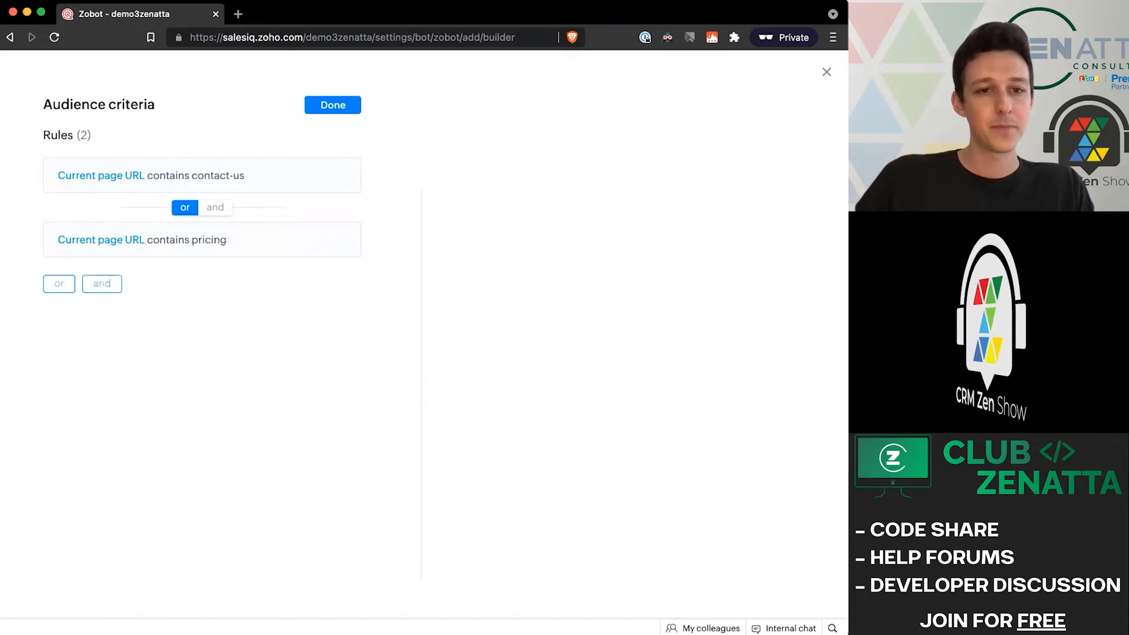
Add an "and" audience rule requiring that the number of pages accessed is greater than 3
click(106, 283)
click(124, 307)
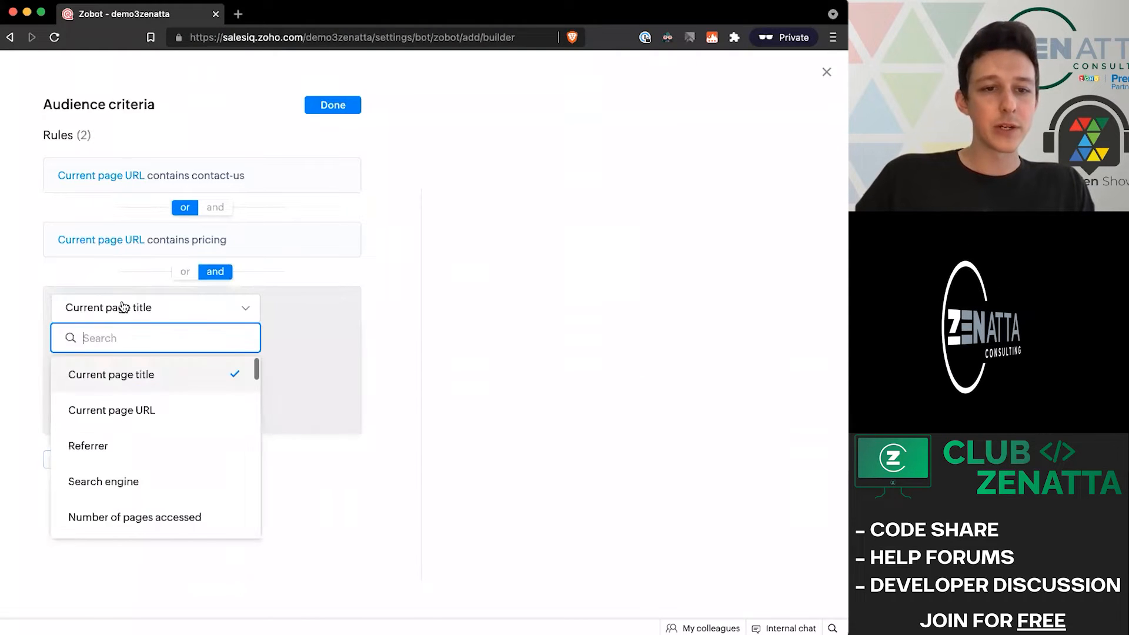
scroll(154, 414, down, 1)
scroll(155, 415, down, 4)
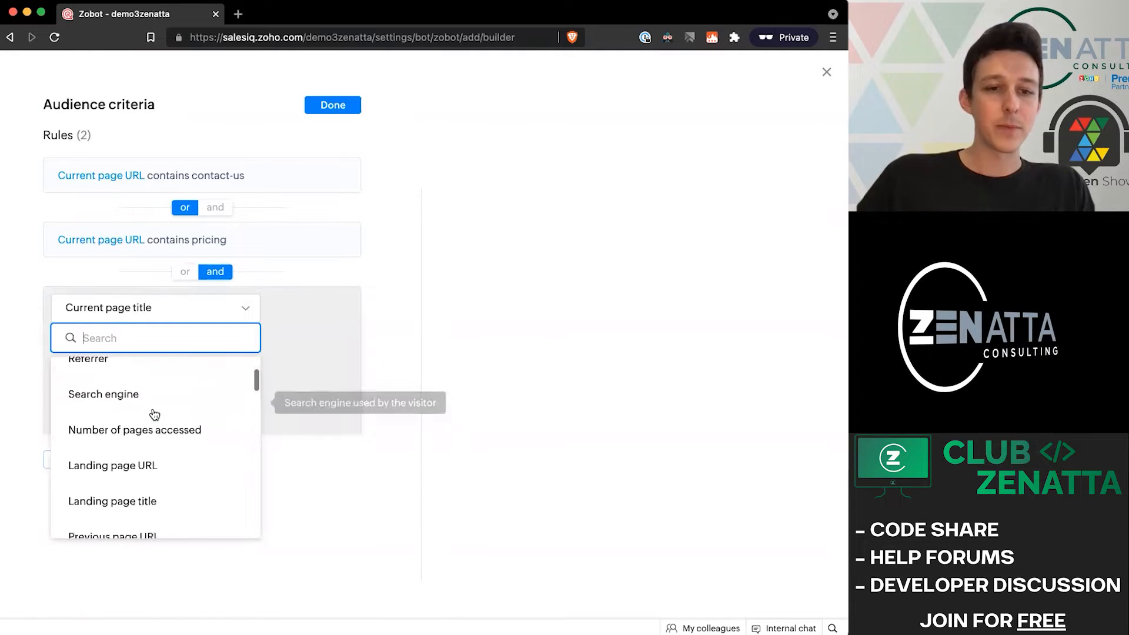
click(155, 403)
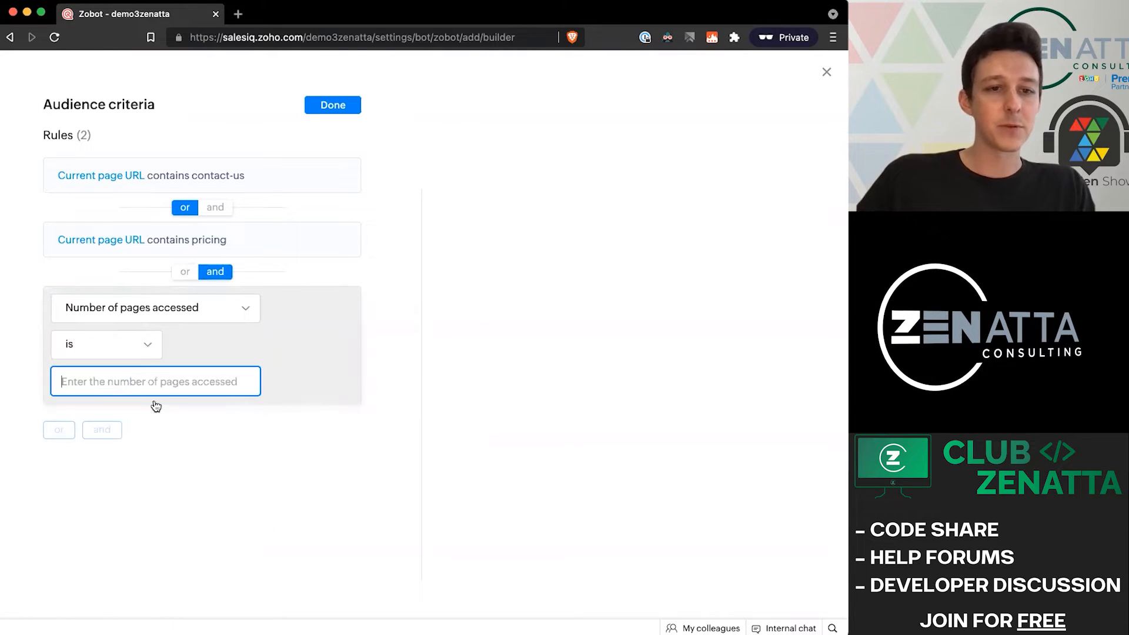
click(145, 360)
click(140, 447)
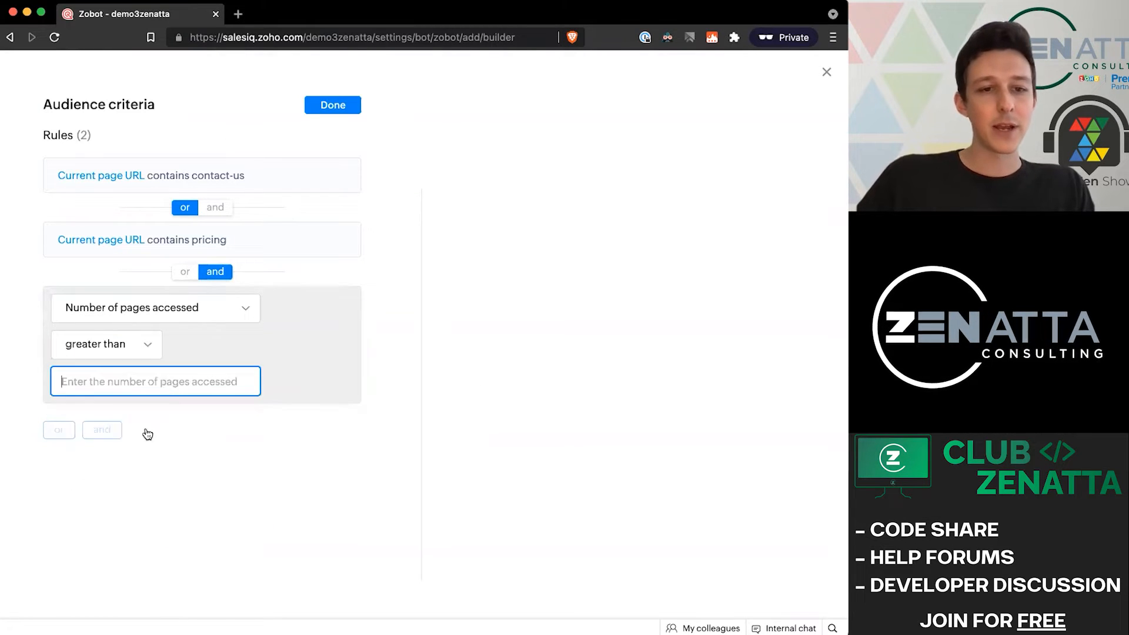
text(3)
click(178, 437)
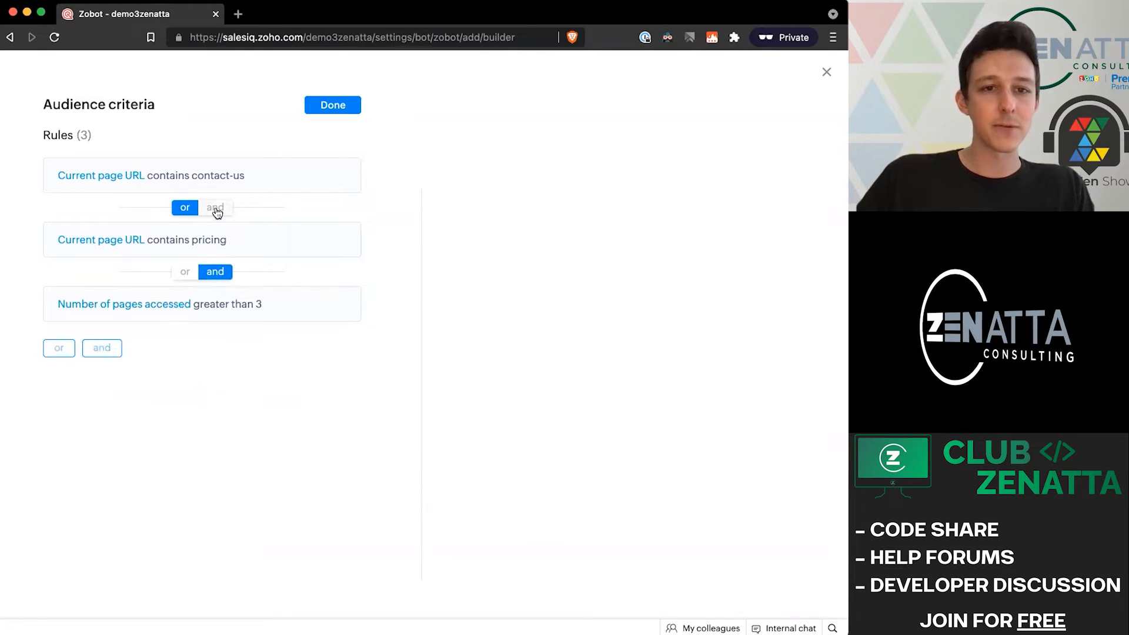
Add an "and" audience rule for a number of visits greater than 1, and save the audience criteria
click(101, 349)
click(126, 382)
scroll(161, 474, down, 5)
scroll(163, 477, down, 5)
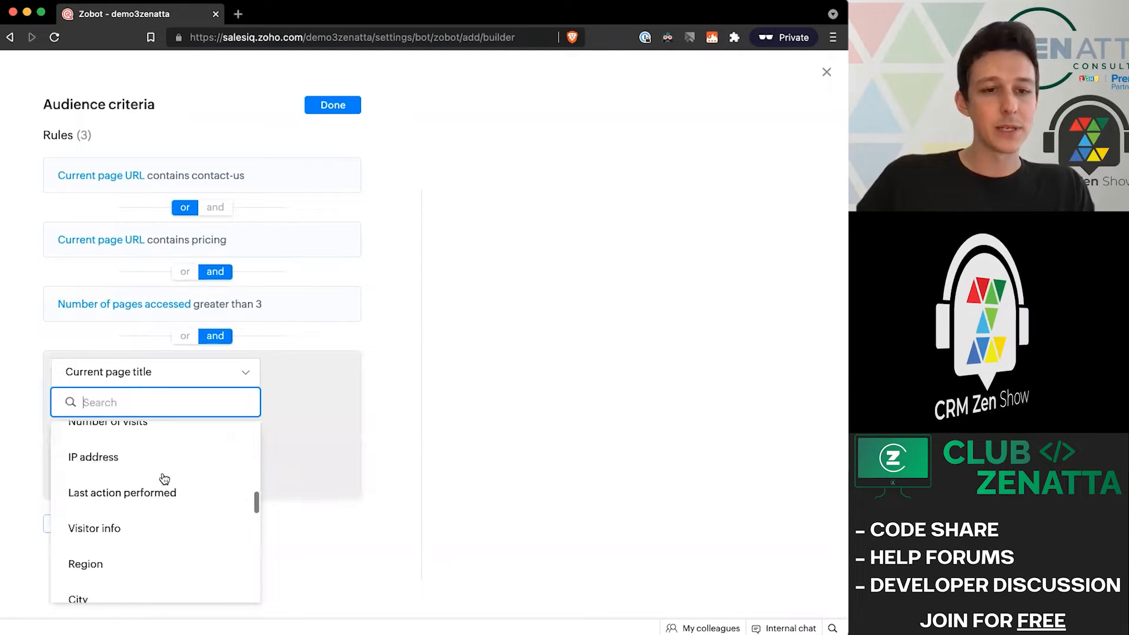
scroll(165, 464, up, 1)
click(165, 460)
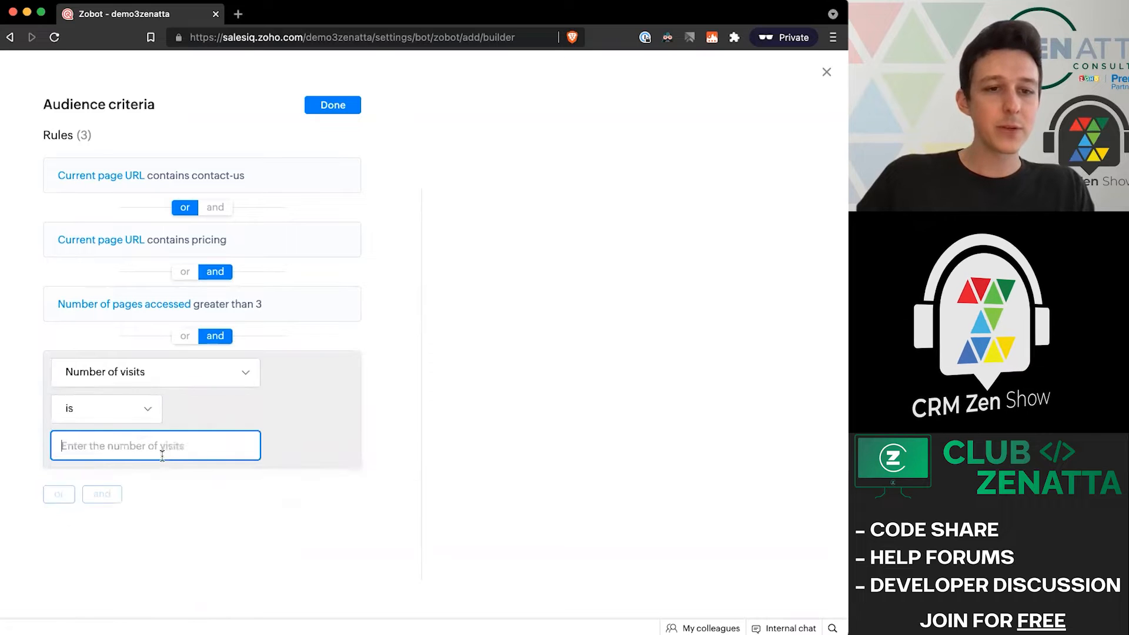
click(139, 417)
click(125, 512)
text(1)
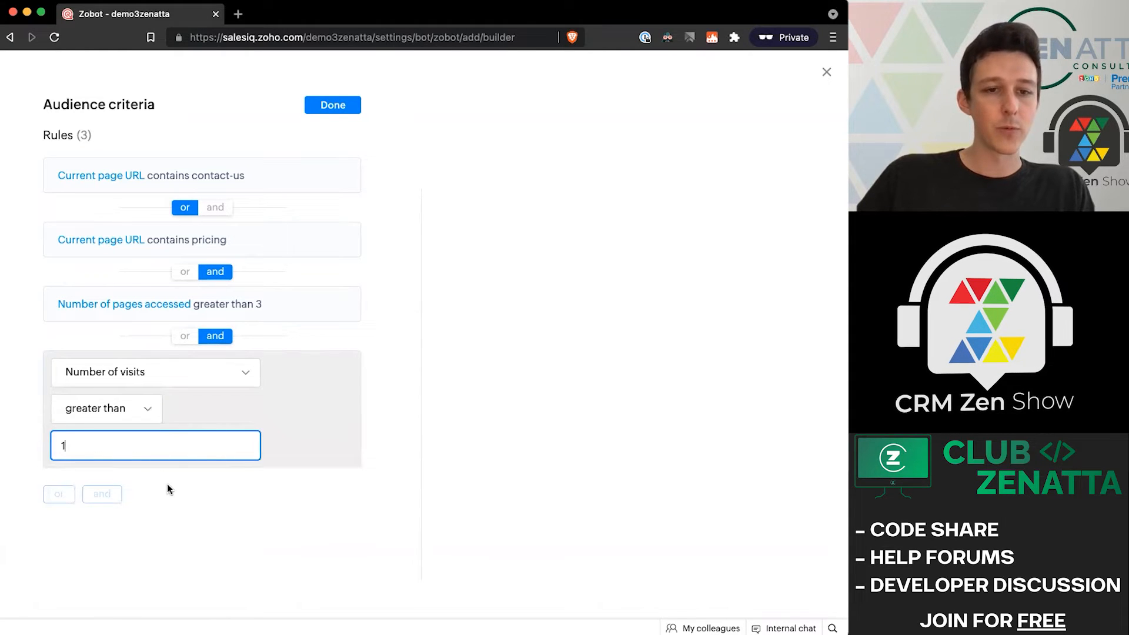
key(Return)
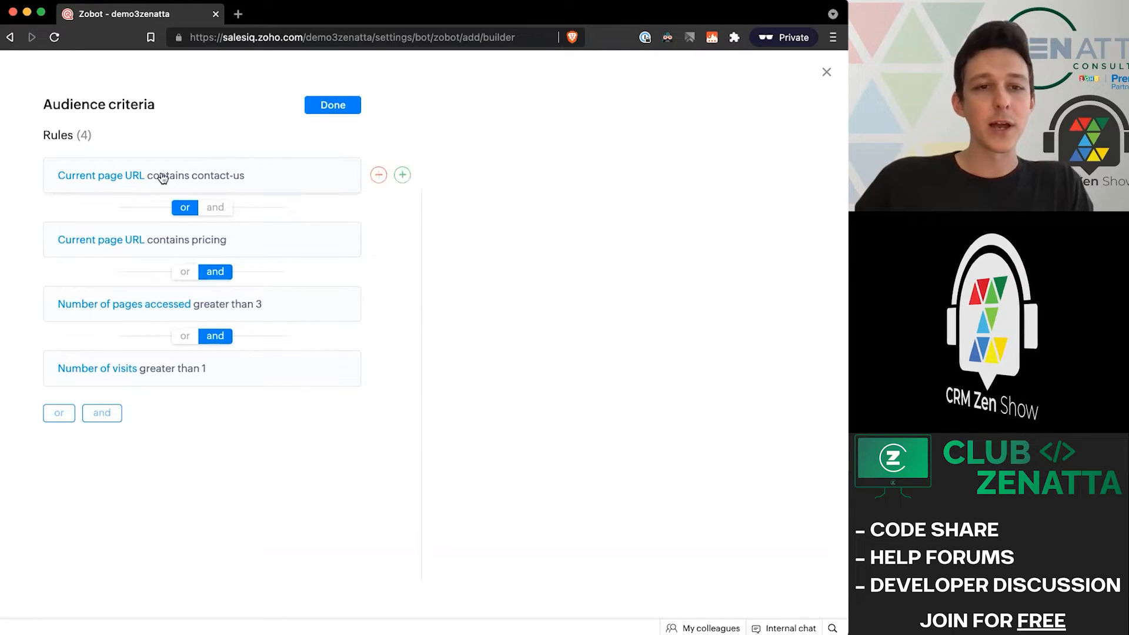
click(357, 110)
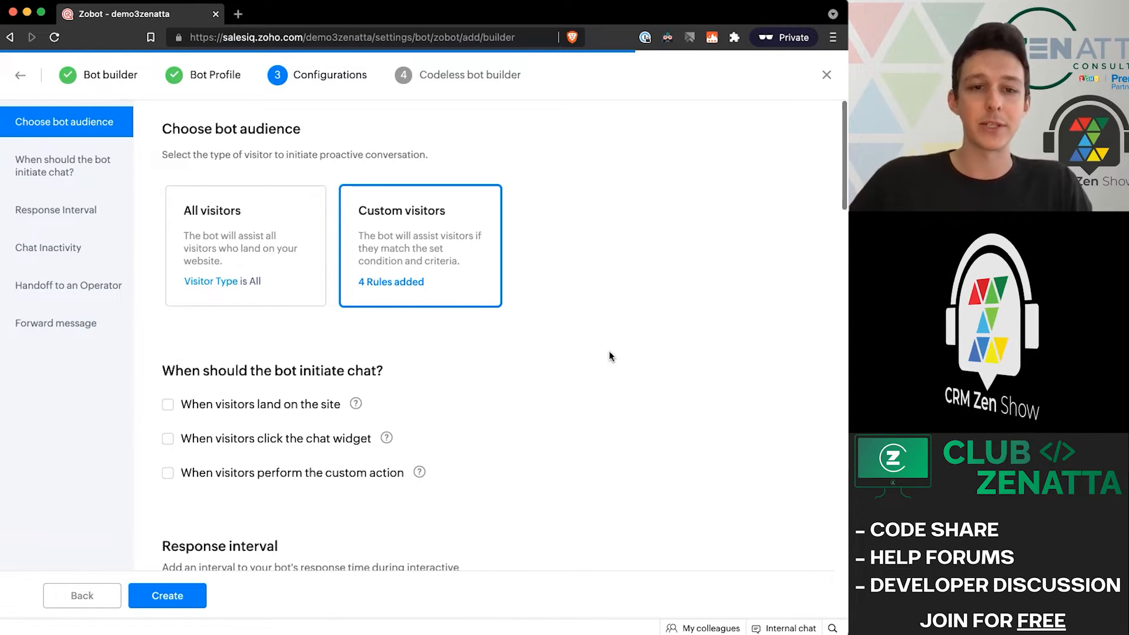
Set the bot to initiate chat 1 second after visitors land on the site
scroll(609, 351, down, 3)
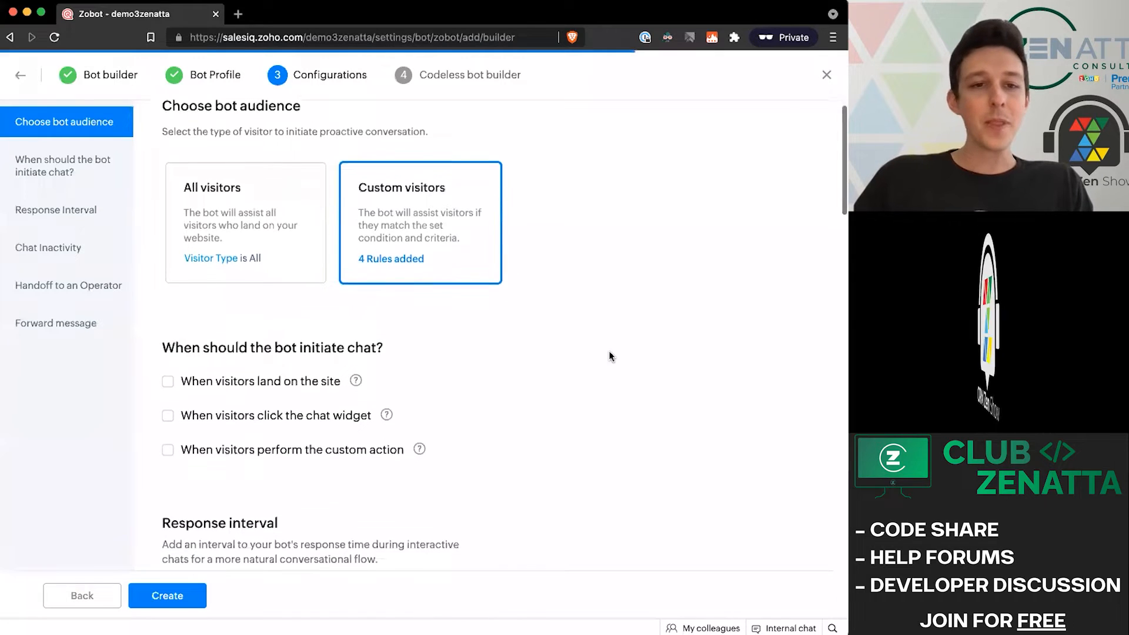
scroll(609, 352, down, 1)
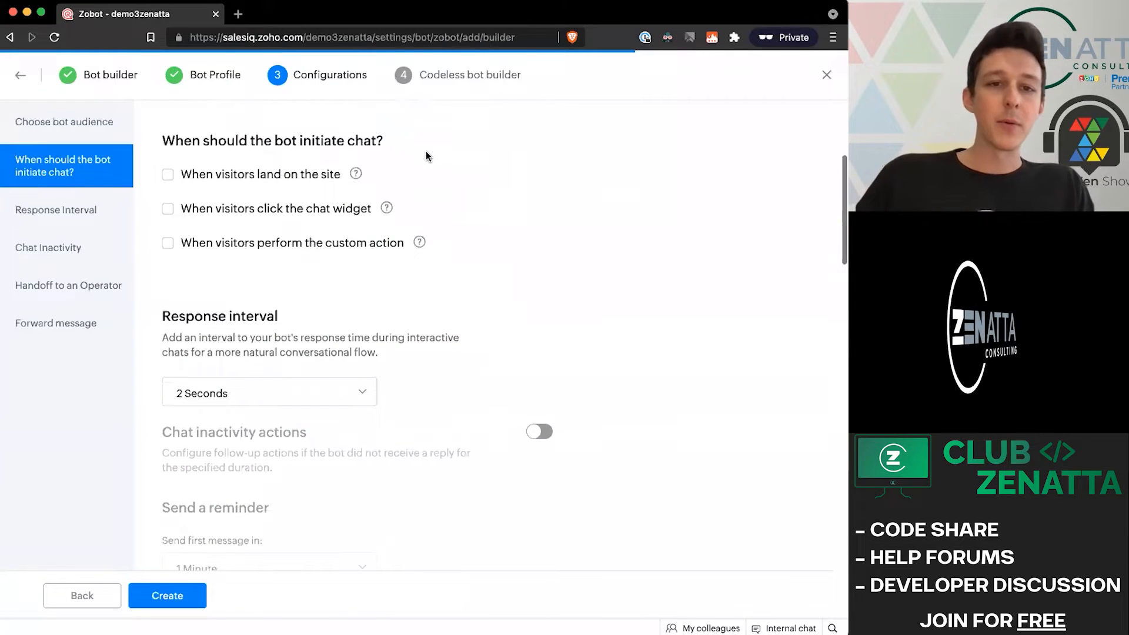
drag(414, 143, 164, 143)
click(163, 144)
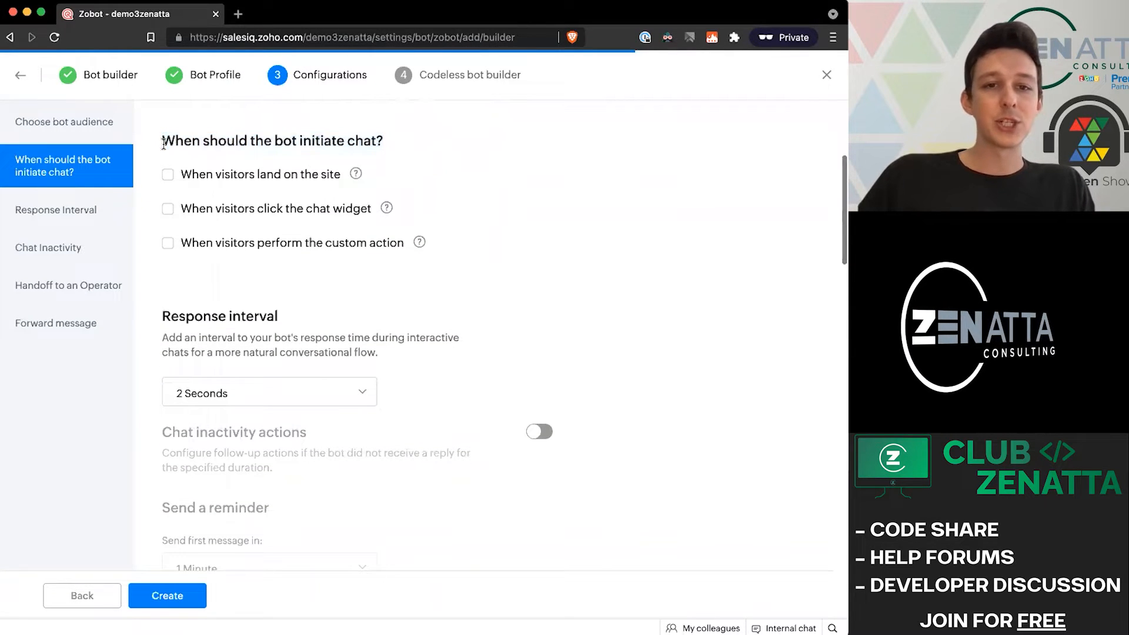
click(252, 175)
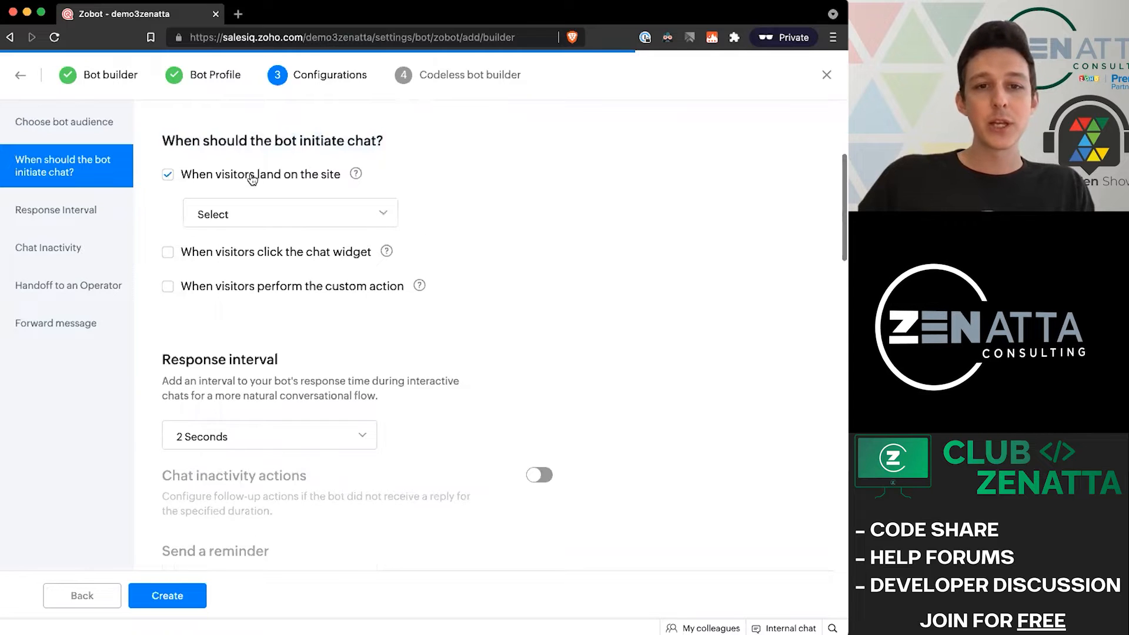
click(252, 214)
click(275, 253)
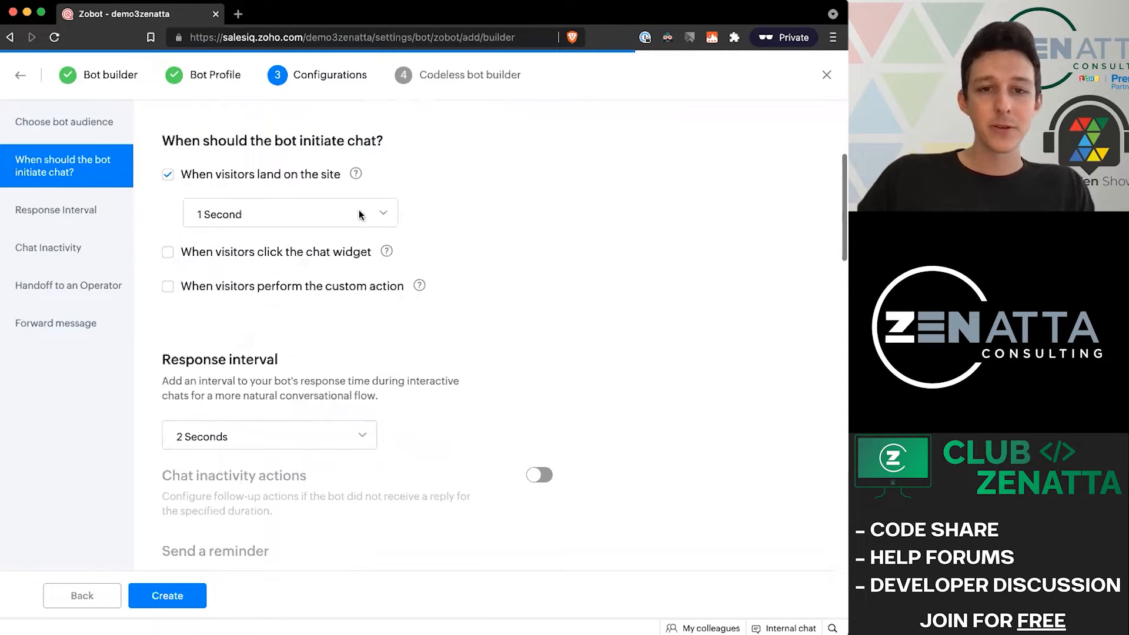
Set the site-landing delay to 5 seconds and also have the bot initiate chat when visitors click the chat widget
click(248, 214)
text(5)
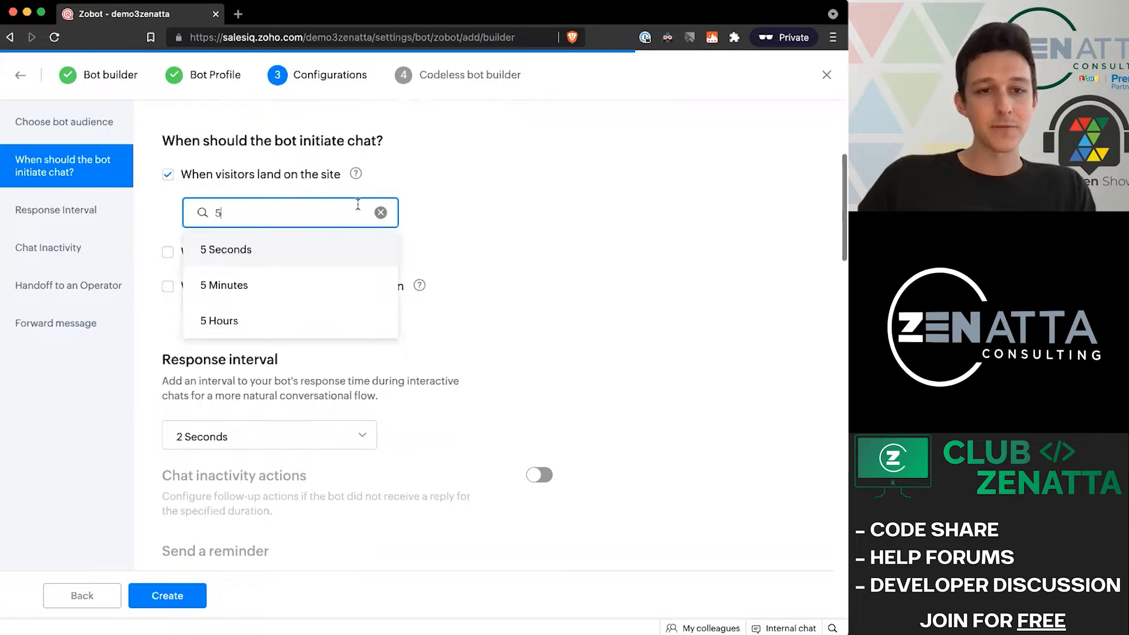
click(504, 208)
click(282, 213)
text(5)
click(277, 251)
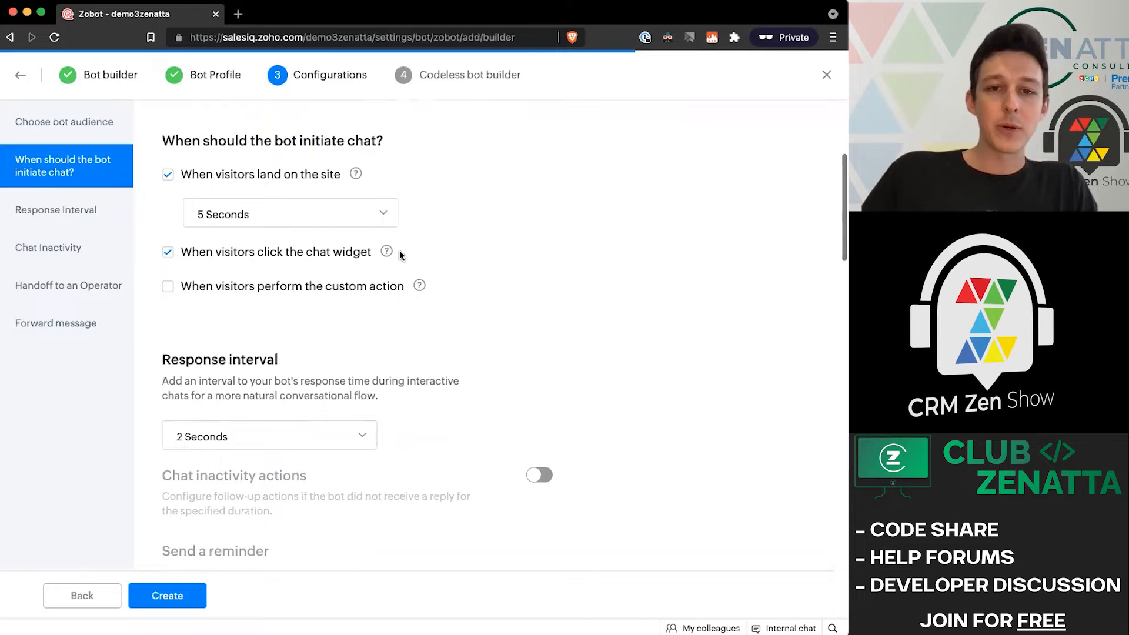
click(168, 286)
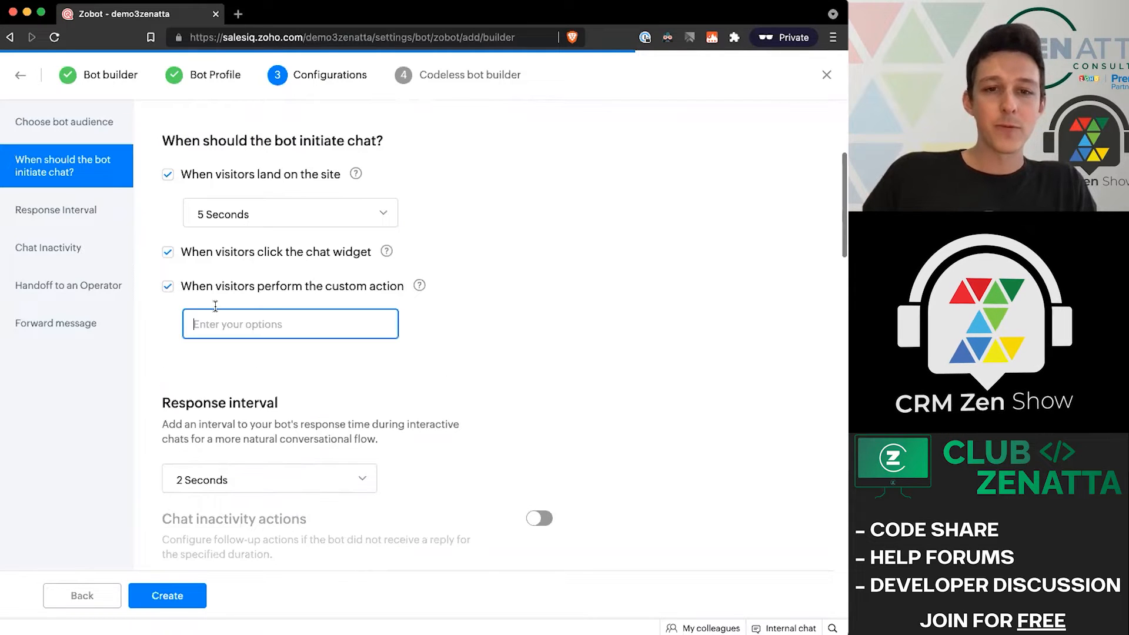
click(266, 286)
mouse_move(419, 286)
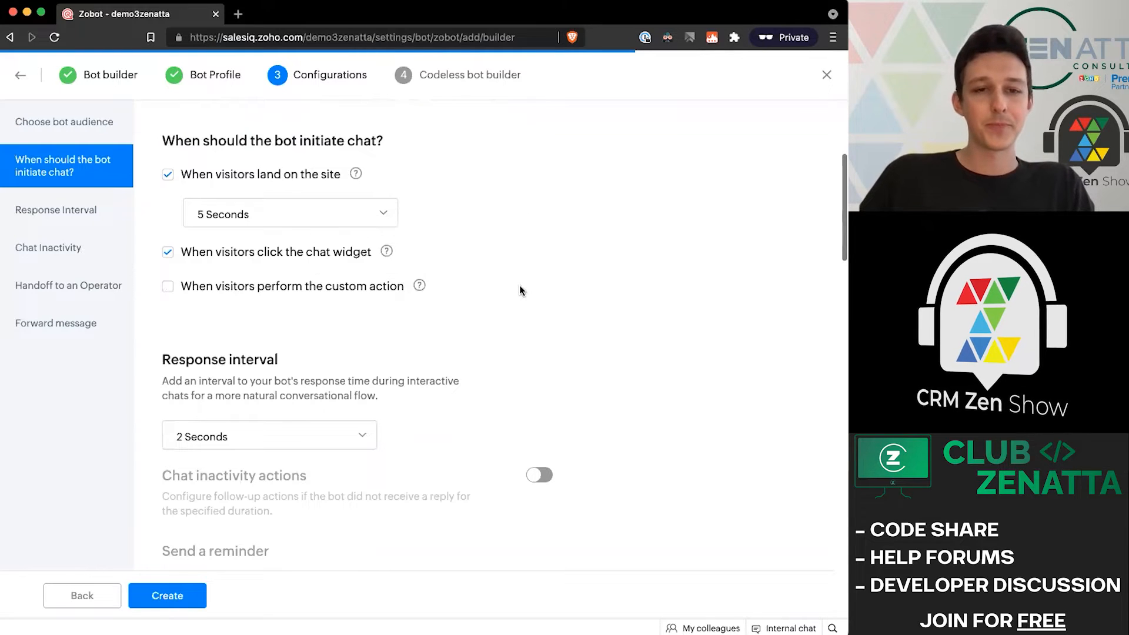
scroll(519, 290, down, 1)
drag(406, 274, 221, 272)
click(219, 270)
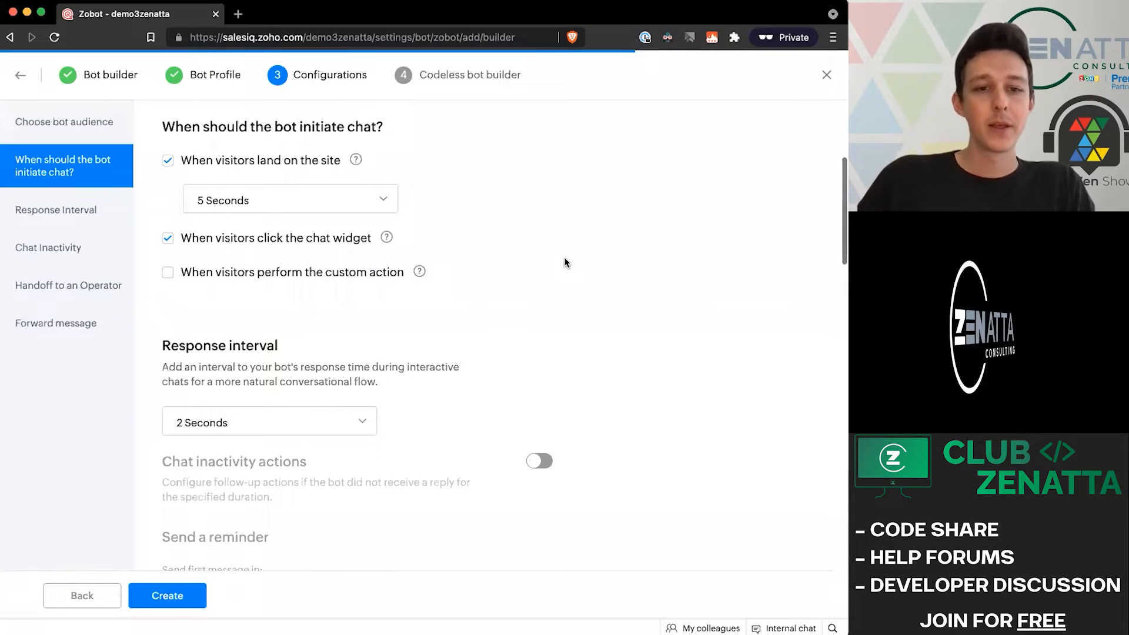
Set the bot's response interval to Immediate
scroll(565, 260, down, 5)
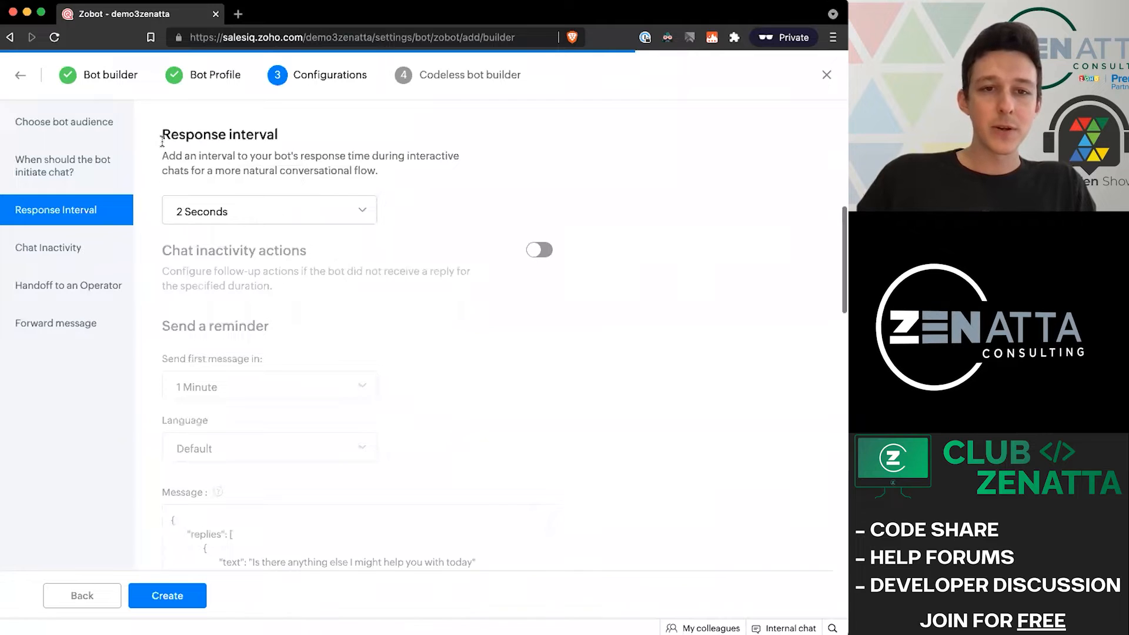
drag(162, 141, 286, 144)
click(308, 146)
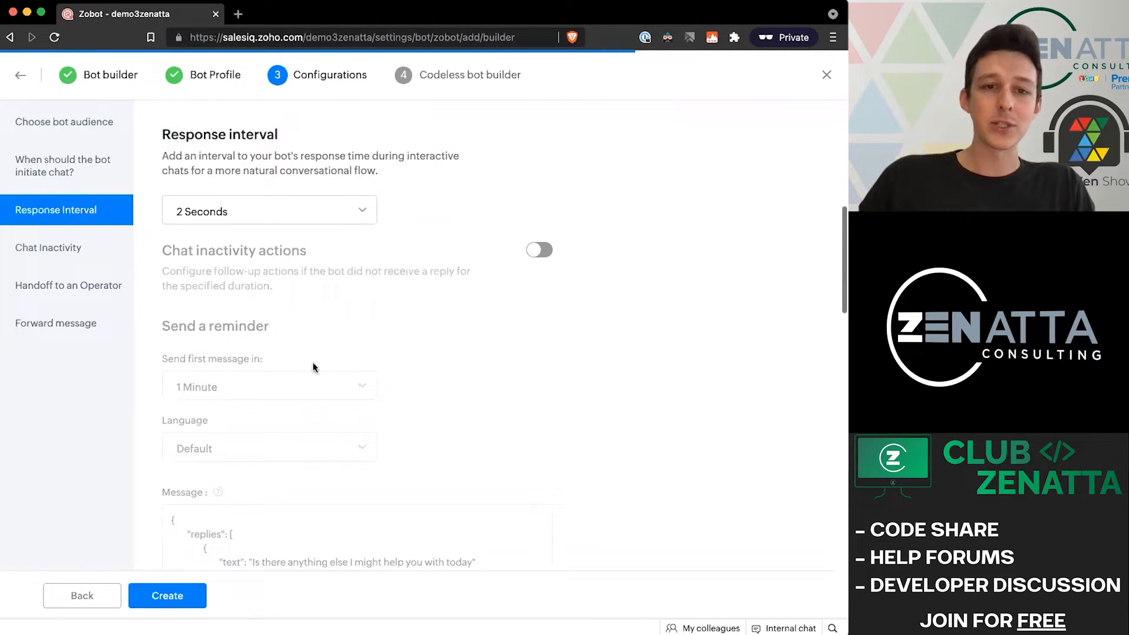
click(315, 206)
click(322, 170)
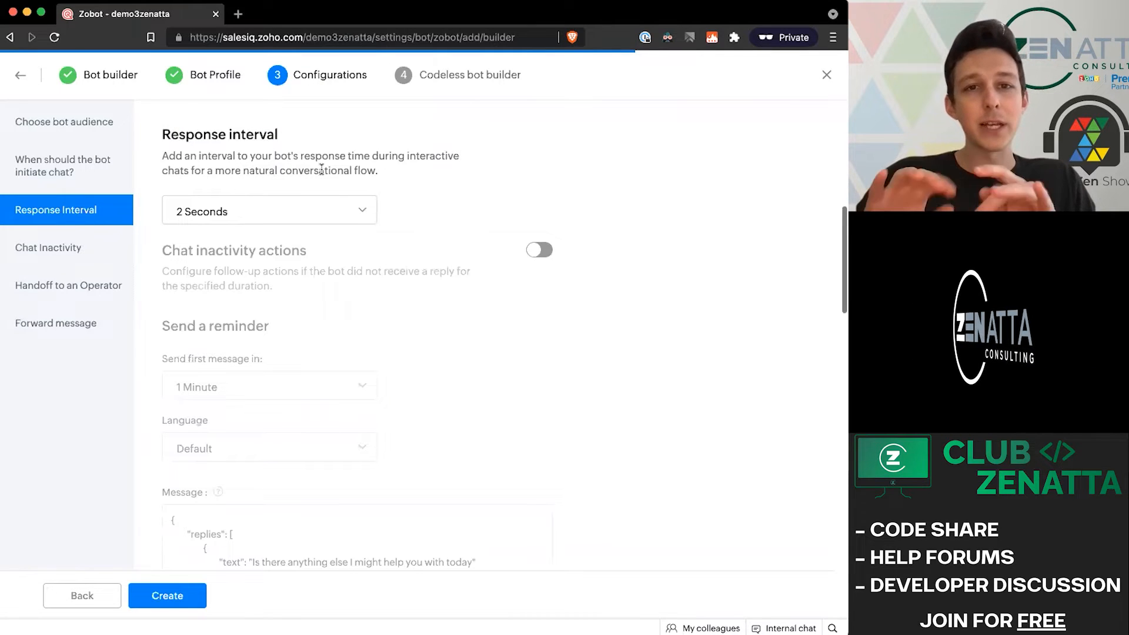
click(281, 223)
click(246, 308)
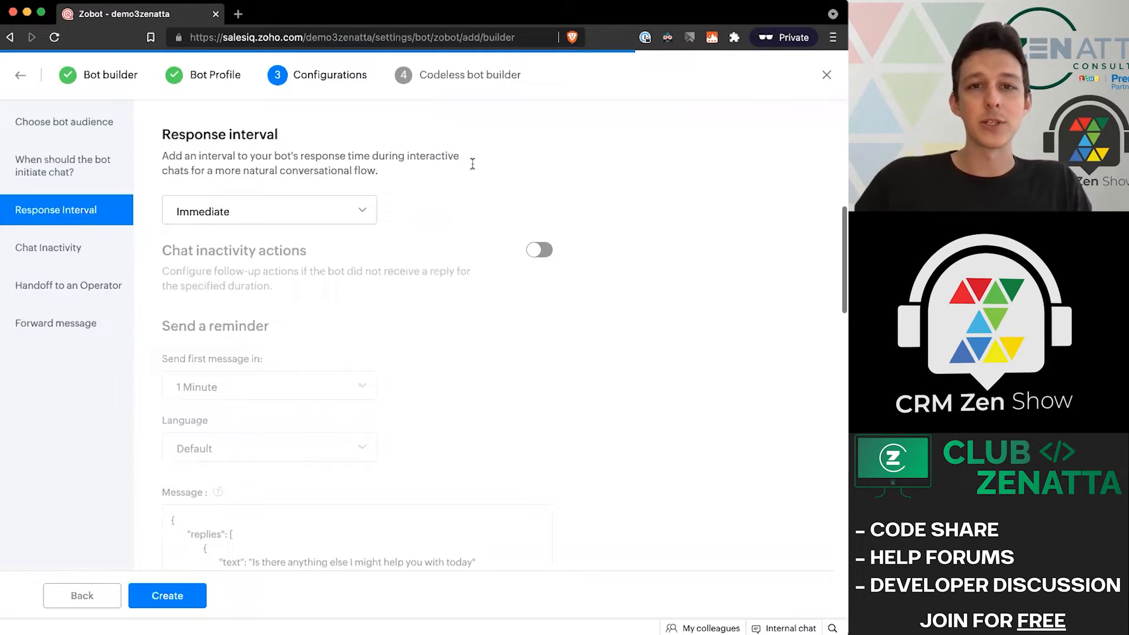
Enable the chat inactivity actions for the bot
scroll(444, 154, down, 1)
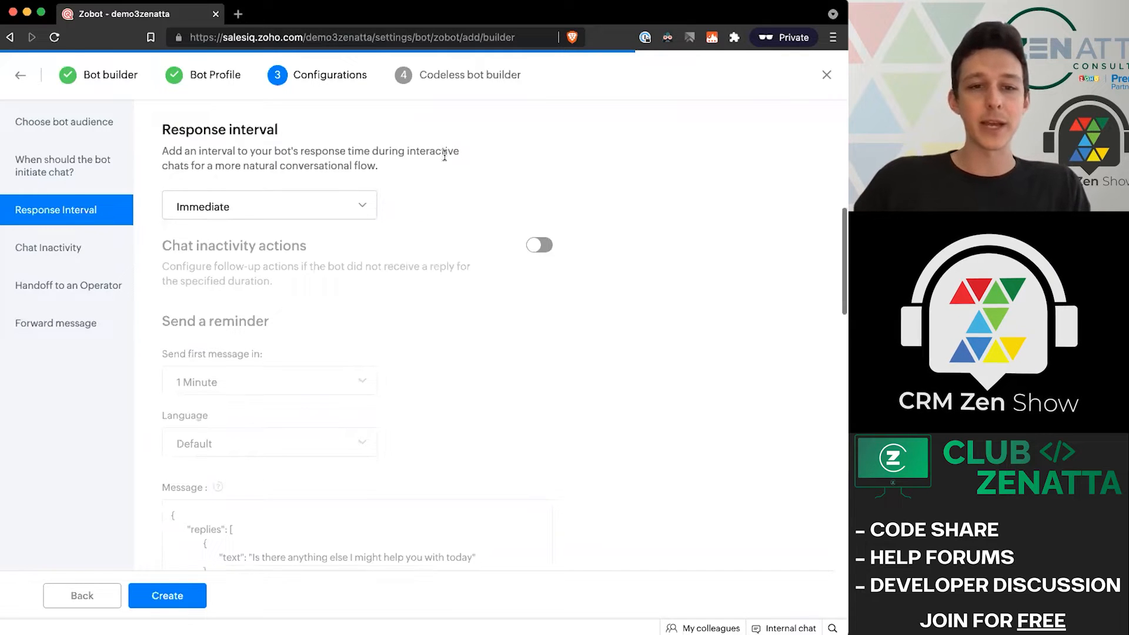
scroll(445, 154, down, 4)
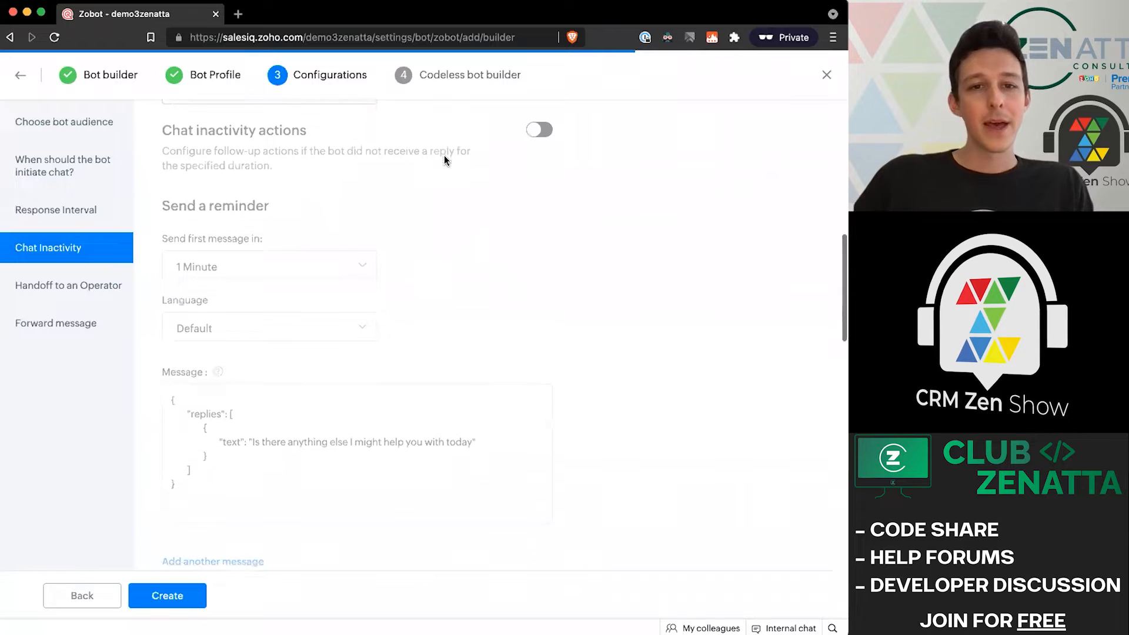
click(548, 128)
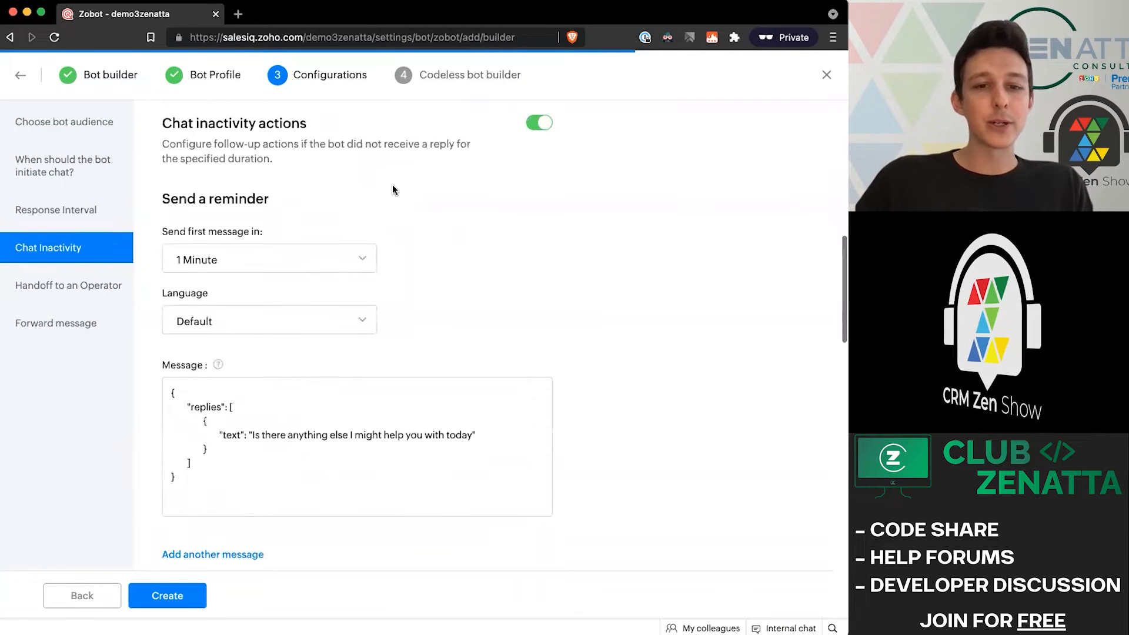
Review the timing, language and message settings for the inactivity reminder and for ending the conversation
scroll(306, 169, up, 1)
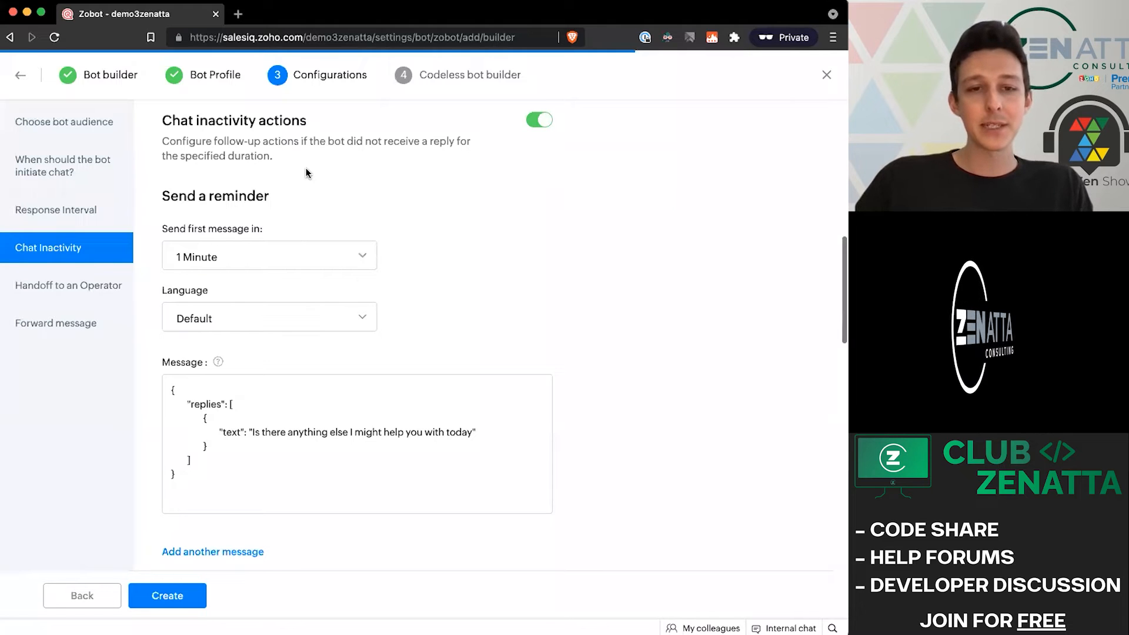
scroll(306, 169, down, 1)
scroll(306, 169, up, 1)
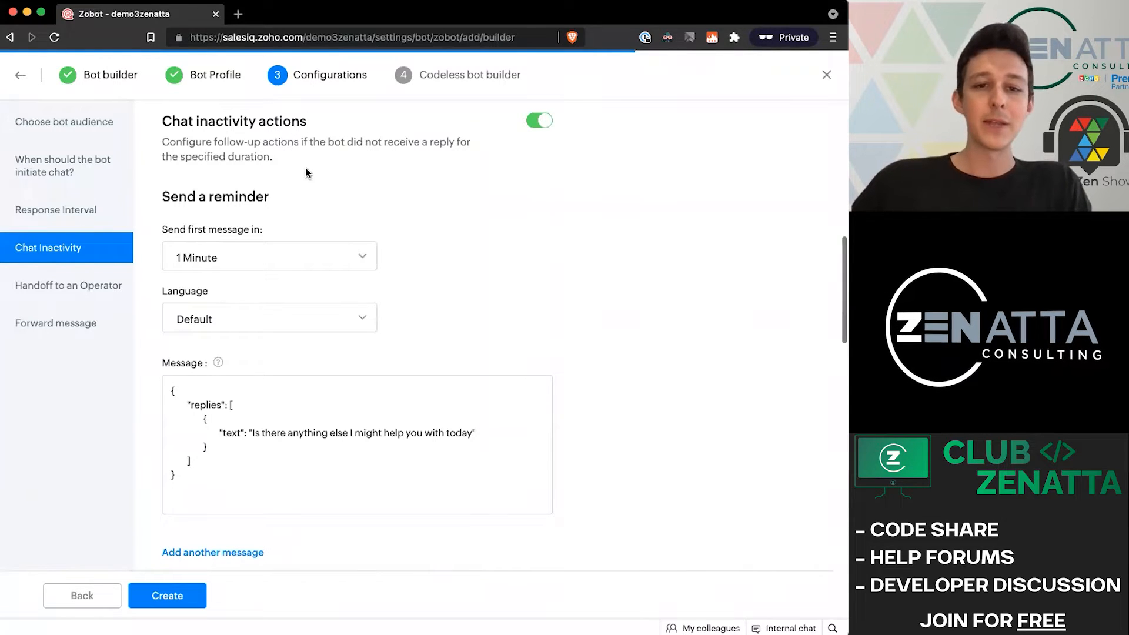
scroll(306, 170, down, 7)
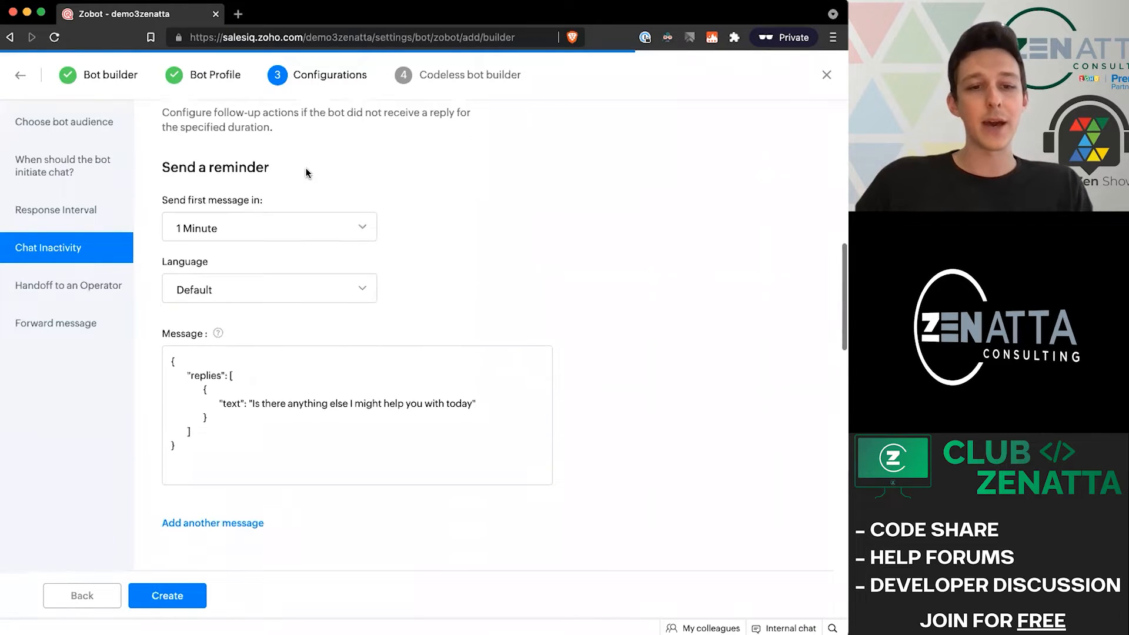
scroll(306, 168, down, 2)
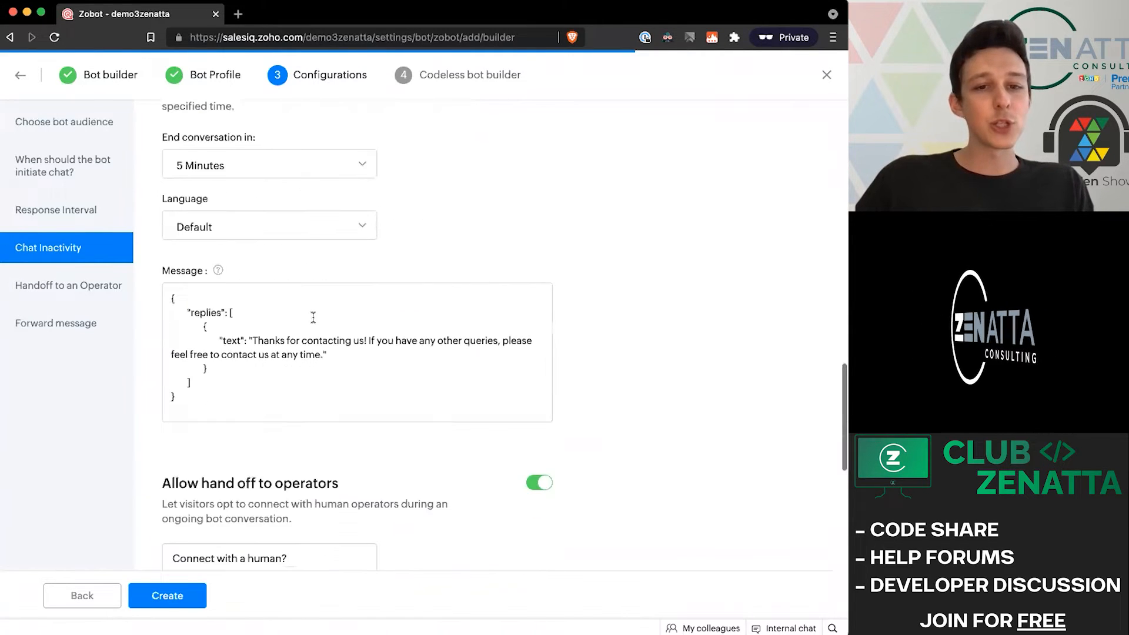
scroll(320, 209, up, 1)
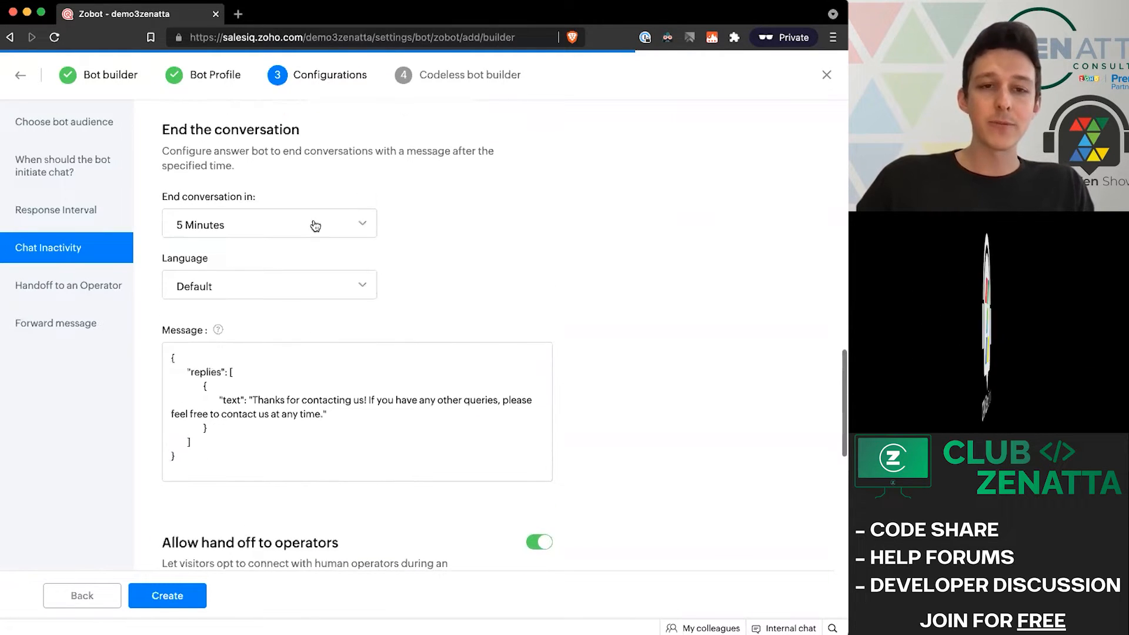
scroll(314, 223, down, 1)
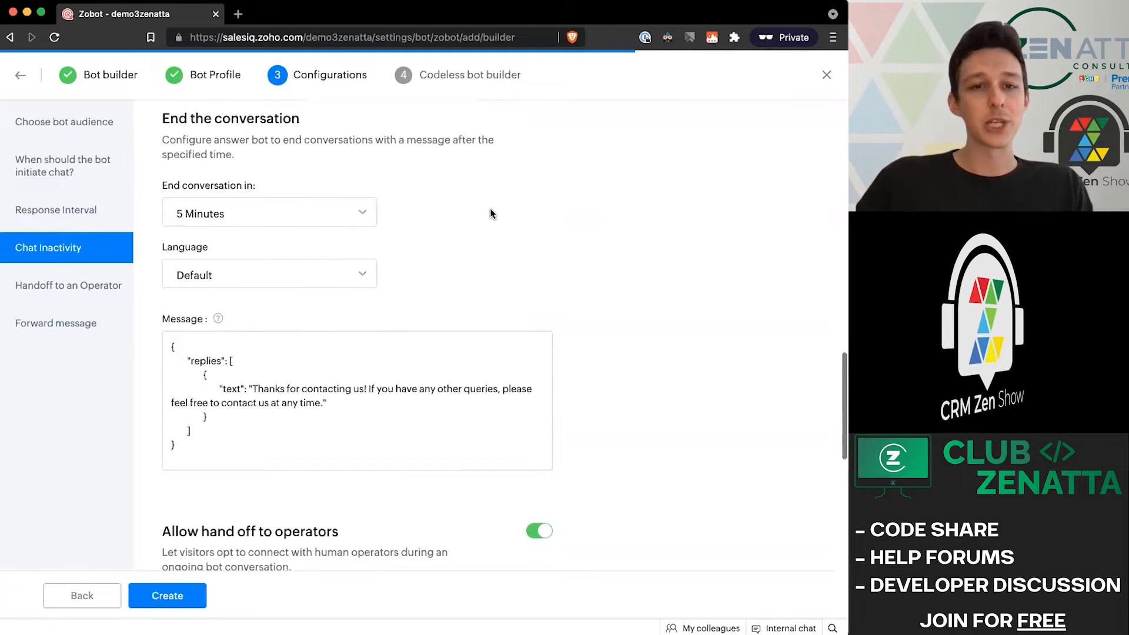
scroll(490, 209, down, 4)
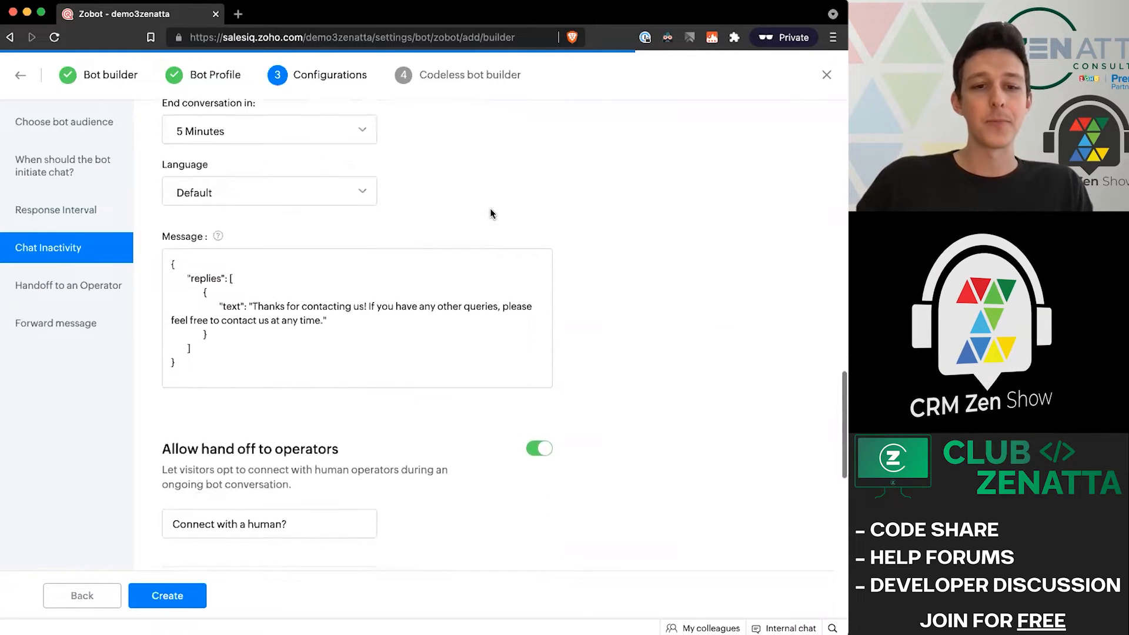
scroll(491, 210, down, 3)
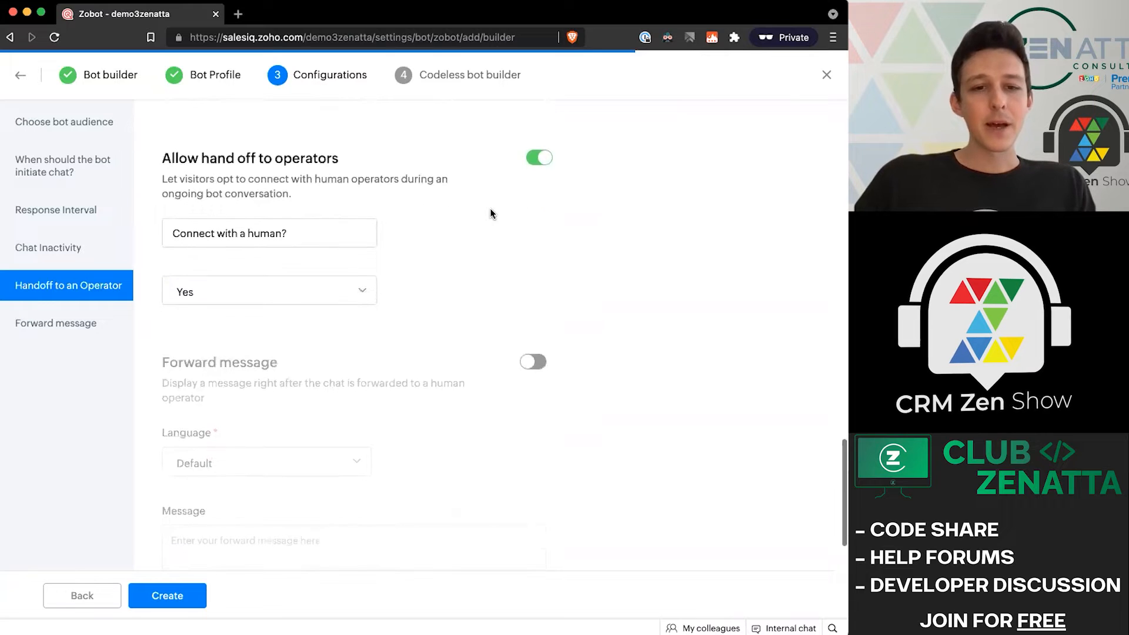
scroll(490, 209, up, 1)
drag(160, 144, 358, 147)
click(359, 144)
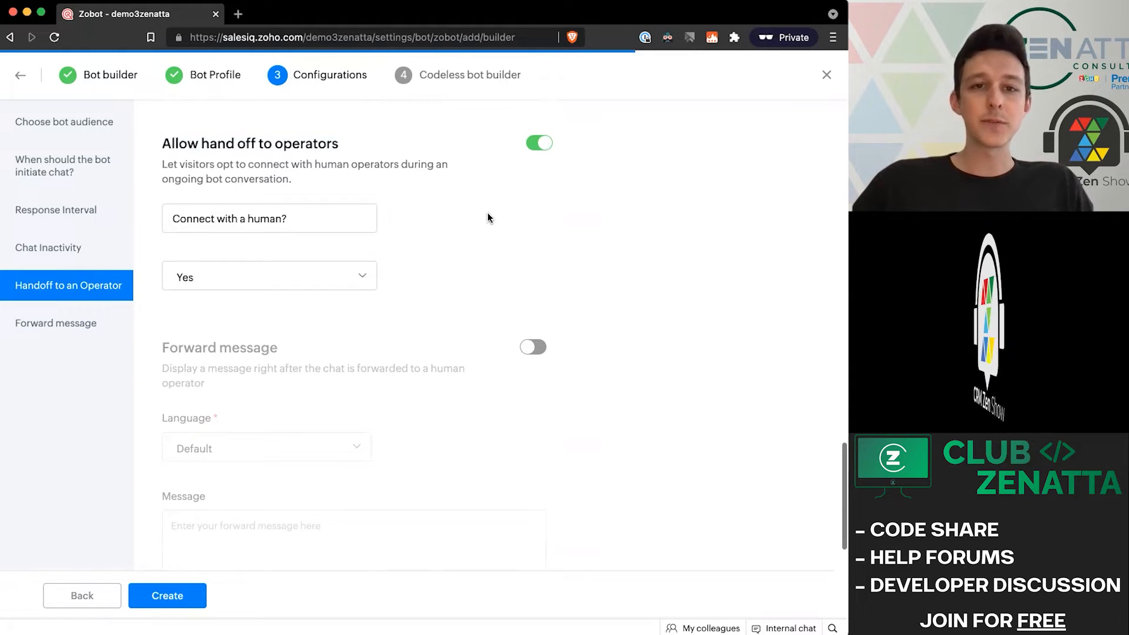
click(537, 146)
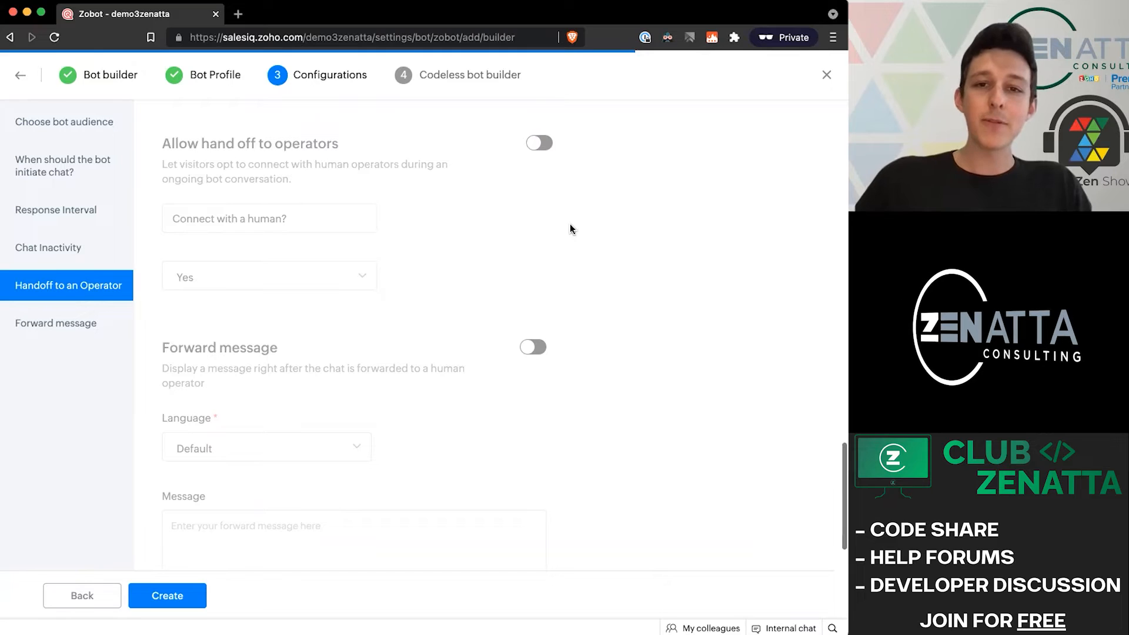
click(540, 143)
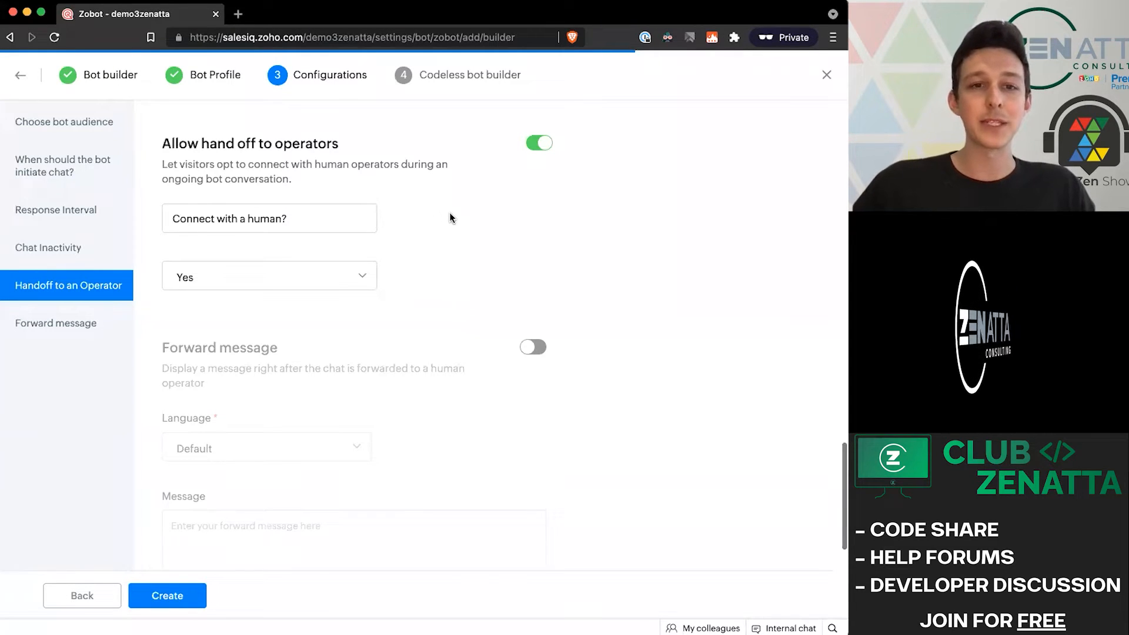
Enable the forward message with the text "Handing you off to a certified human being now!" and create the bot
scroll(526, 274, down, 2)
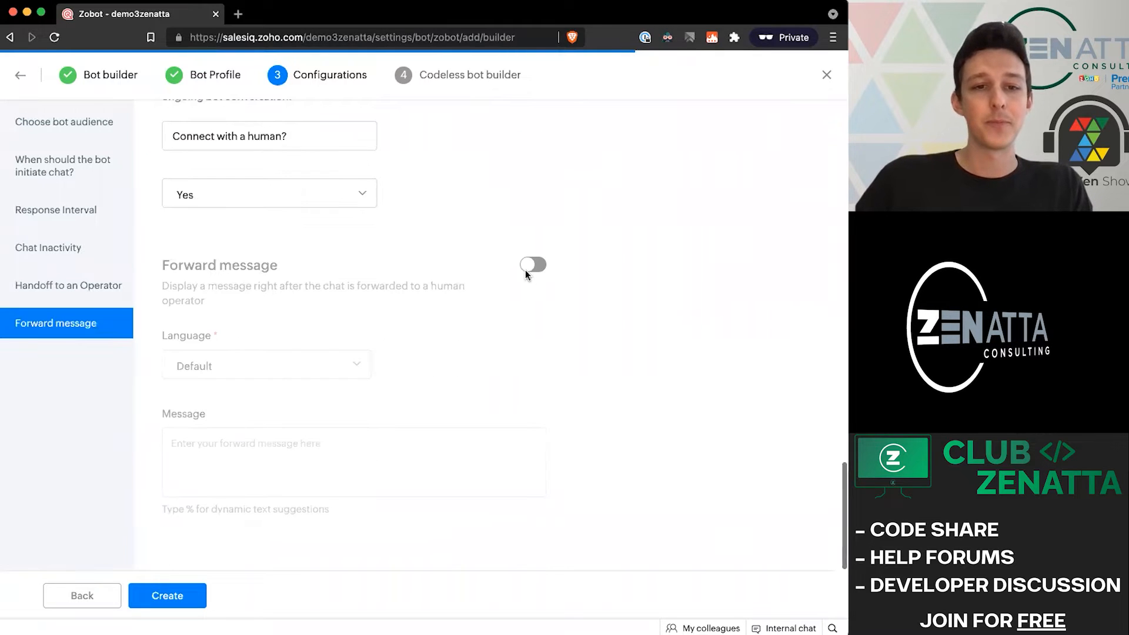
click(556, 263)
click(404, 447)
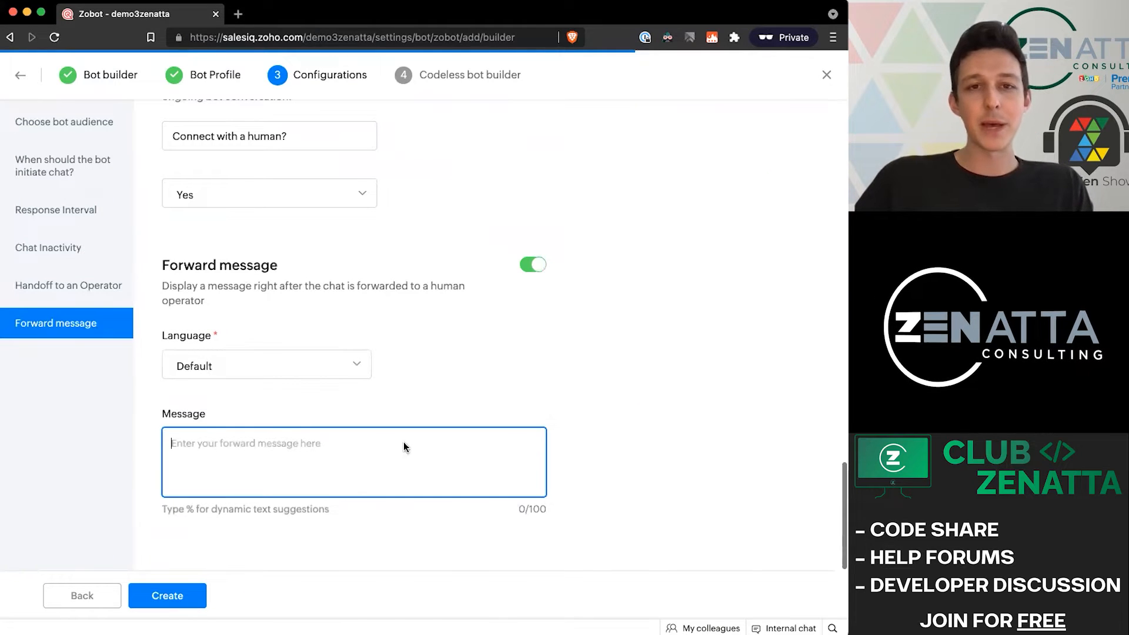
text(Ha)
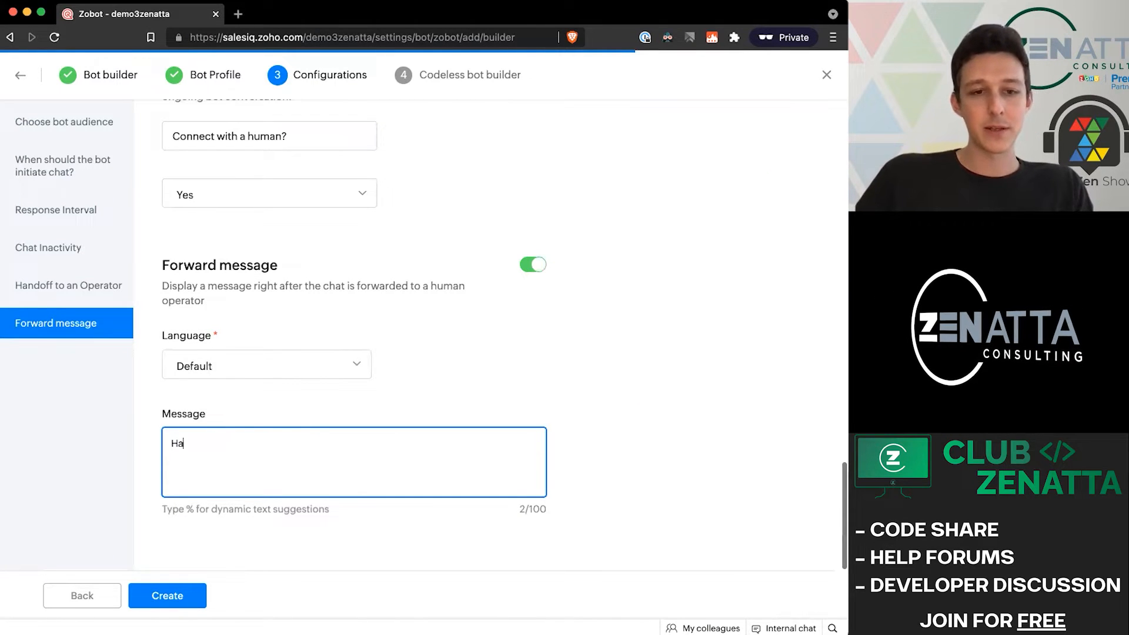
text(nding you off to a certified human being now!)
click(522, 376)
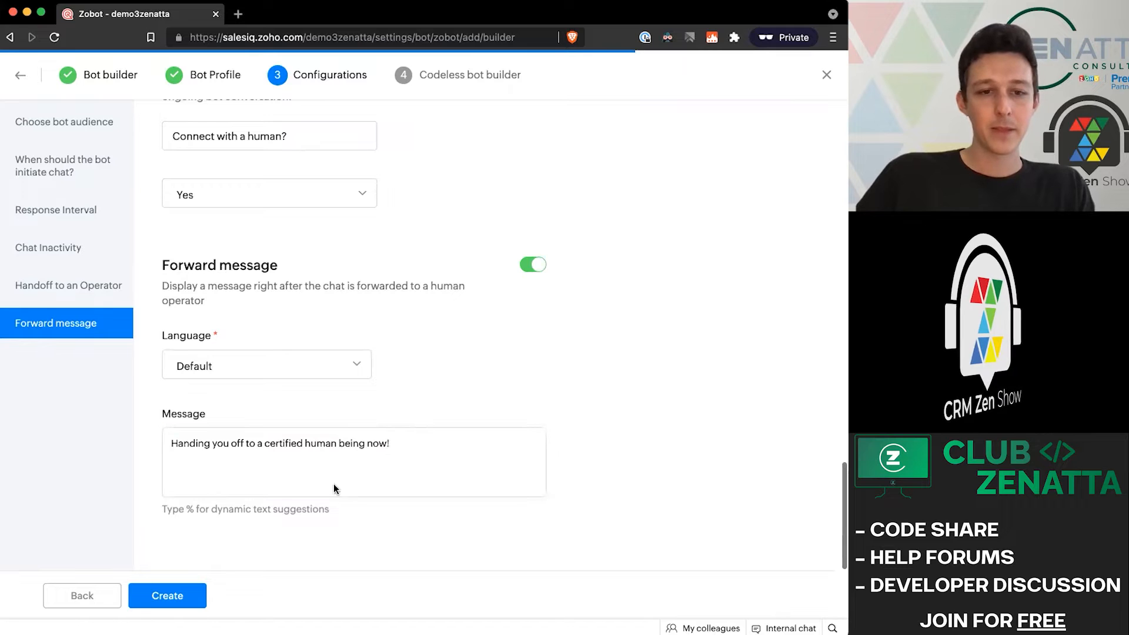
click(159, 596)
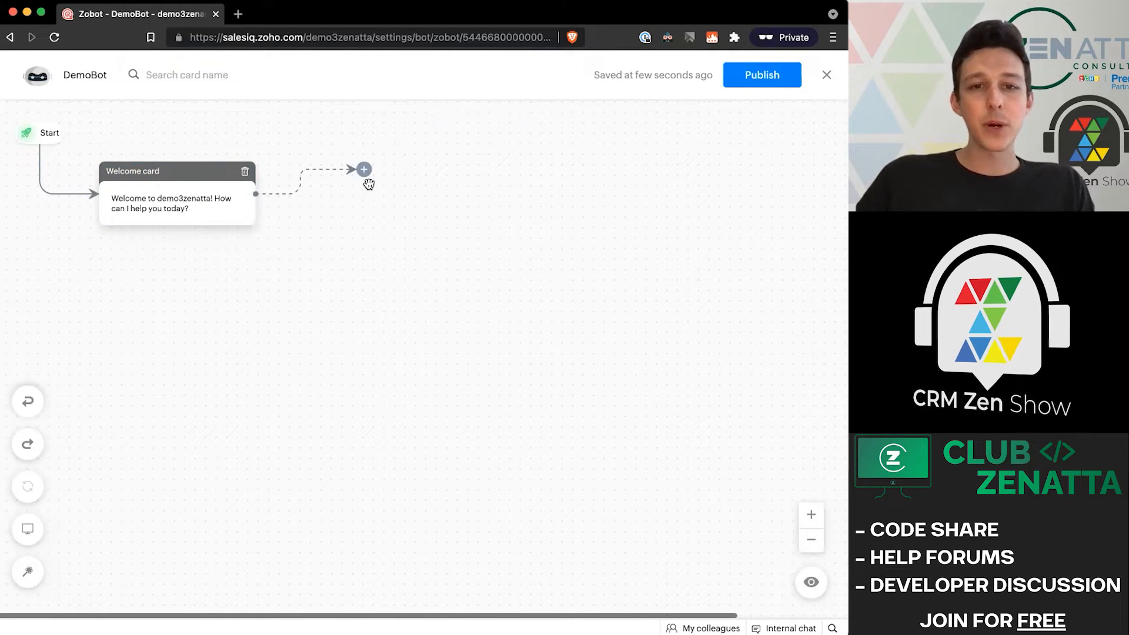
Review the welcome card's Quick Reply name and message settings and delete the card from the flow
drag(364, 171, 364, 193)
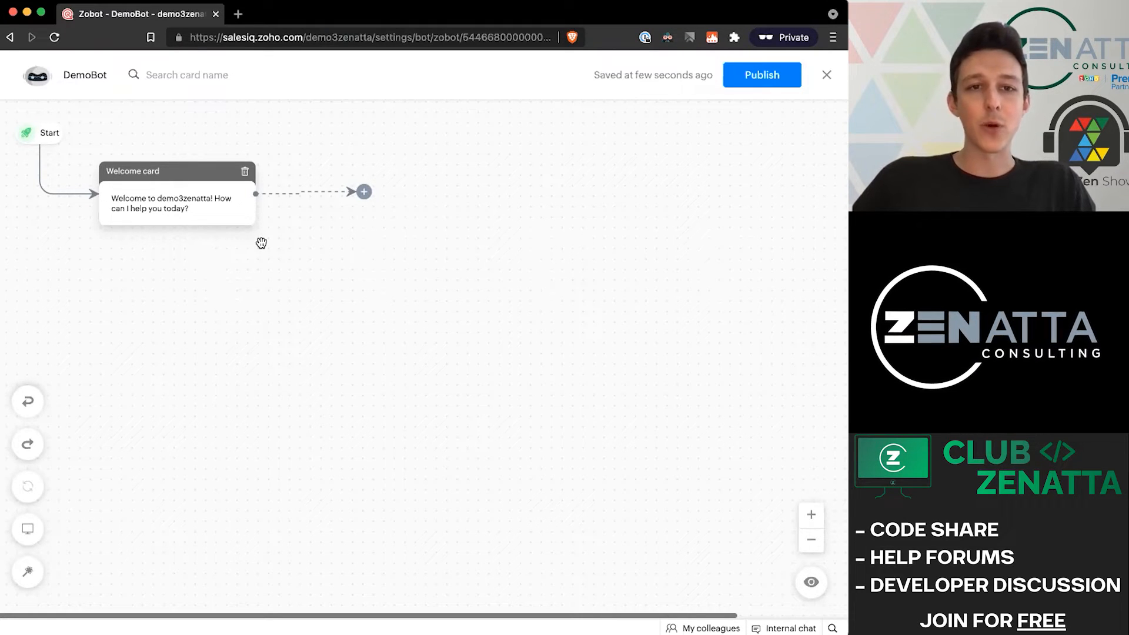
click(194, 207)
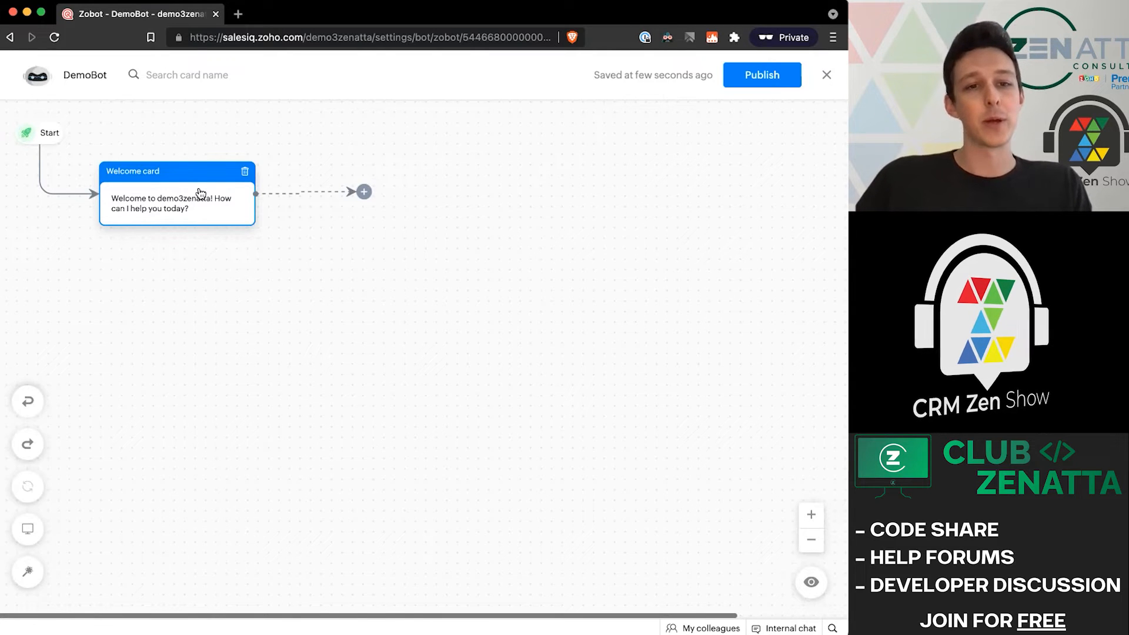
click(205, 204)
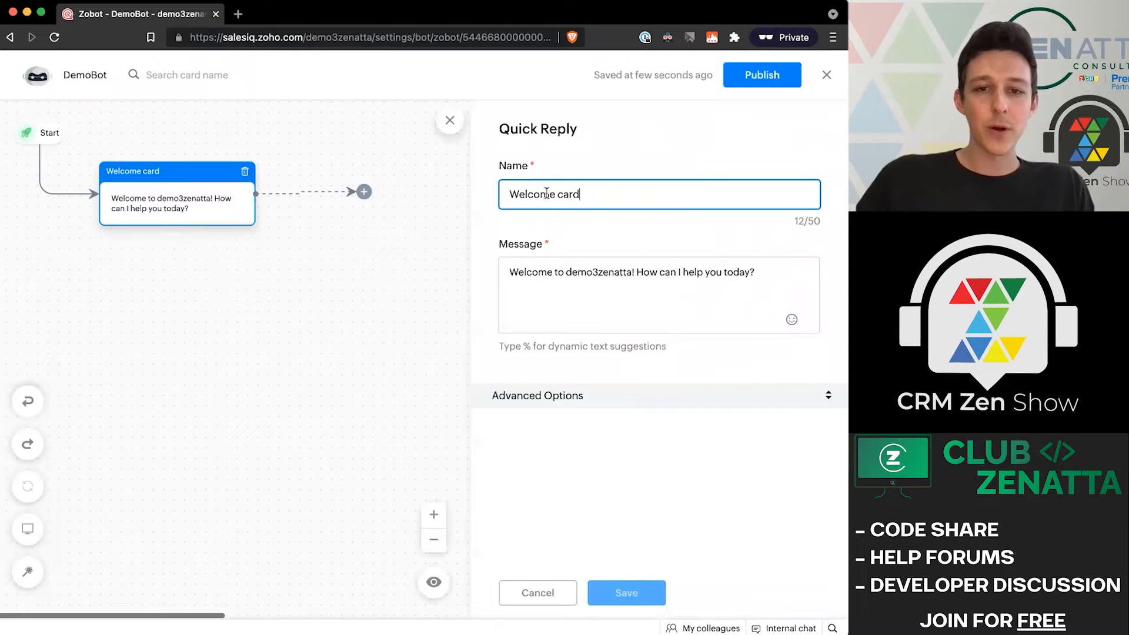
drag(498, 129, 581, 132)
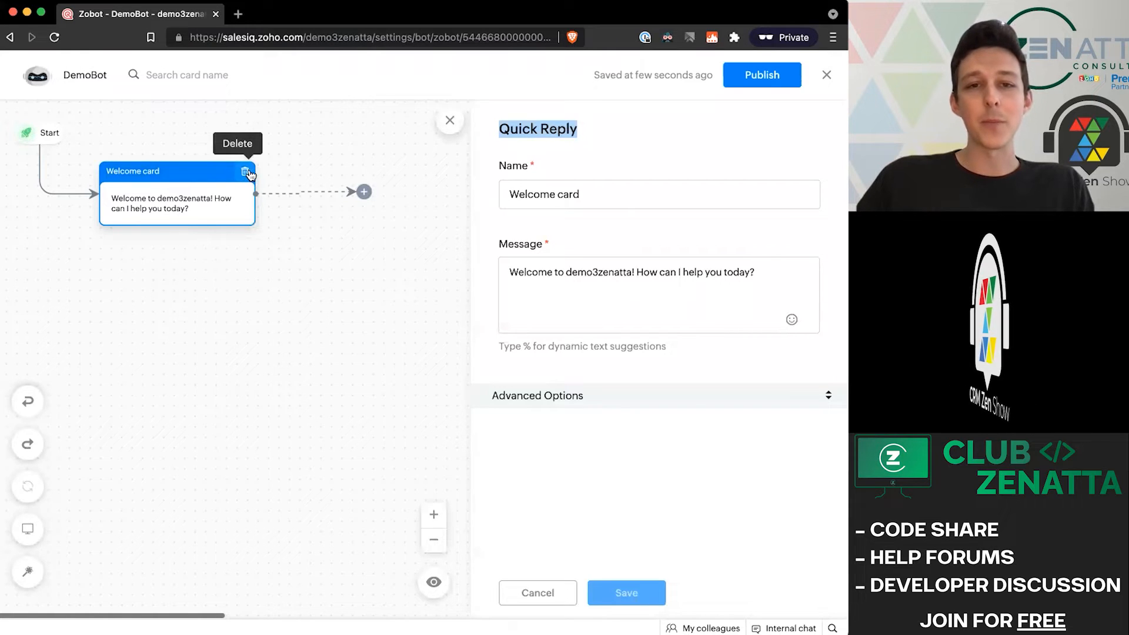
click(602, 171)
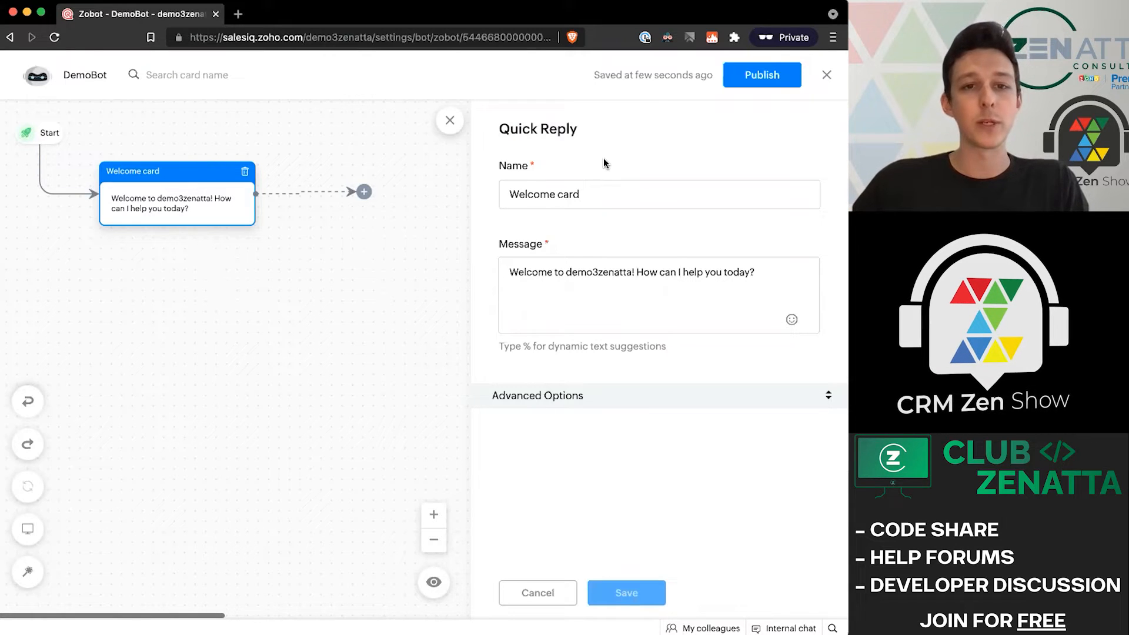
click(245, 172)
click(433, 410)
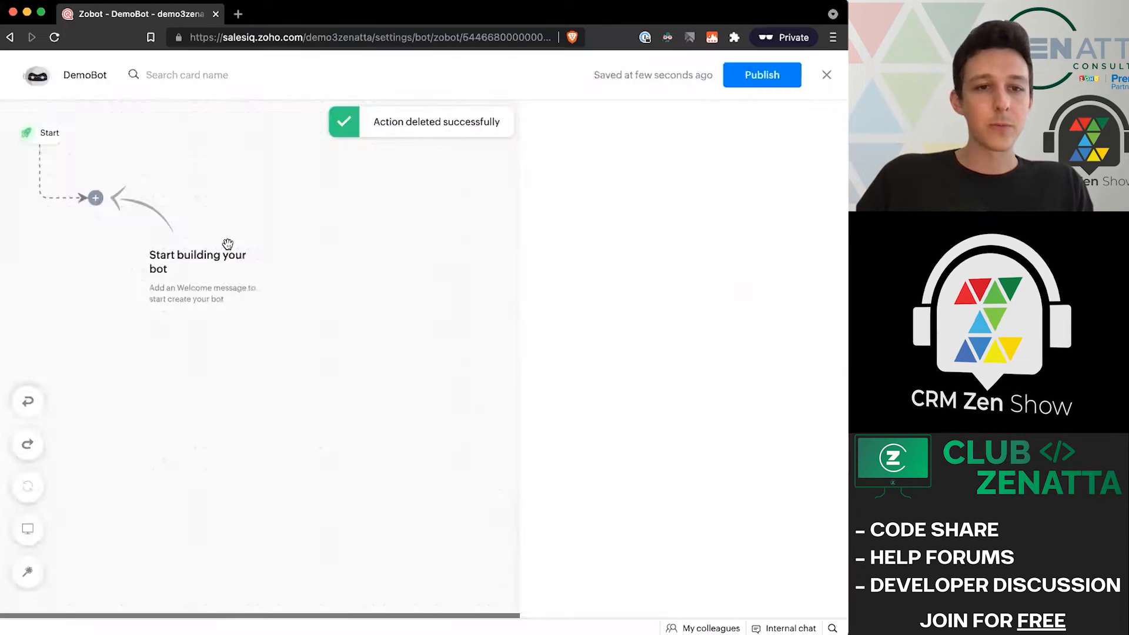
Browse the response and input blocks available for the flow's first card and preview the Quick Reply block's settings
click(99, 201)
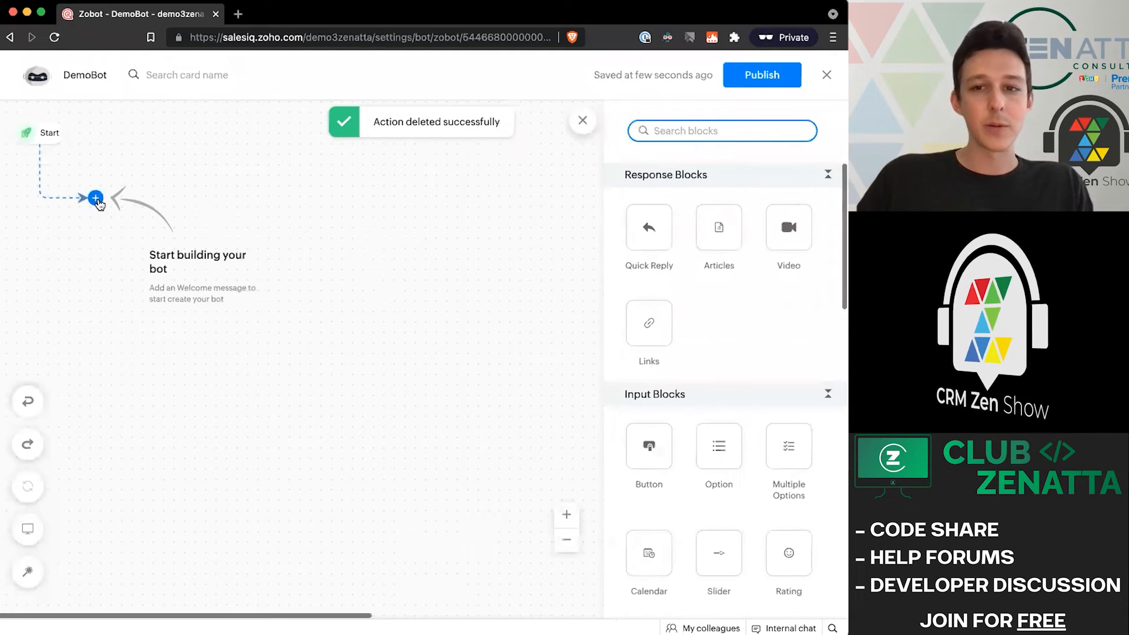
scroll(740, 352, down, 3)
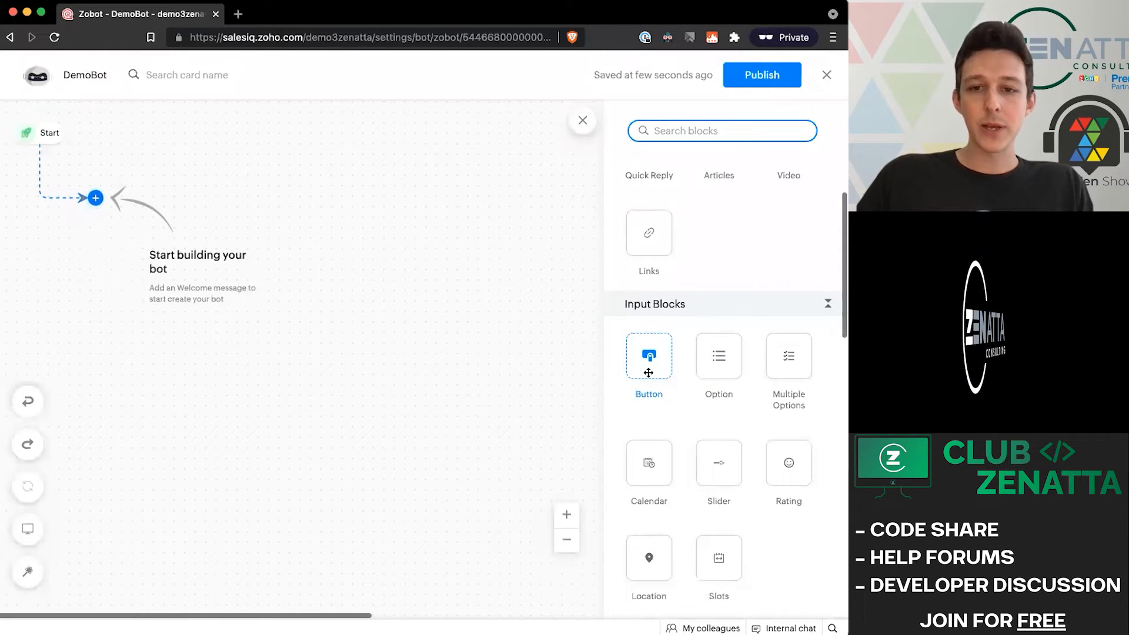
scroll(677, 376, down, 1)
scroll(677, 376, up, 2)
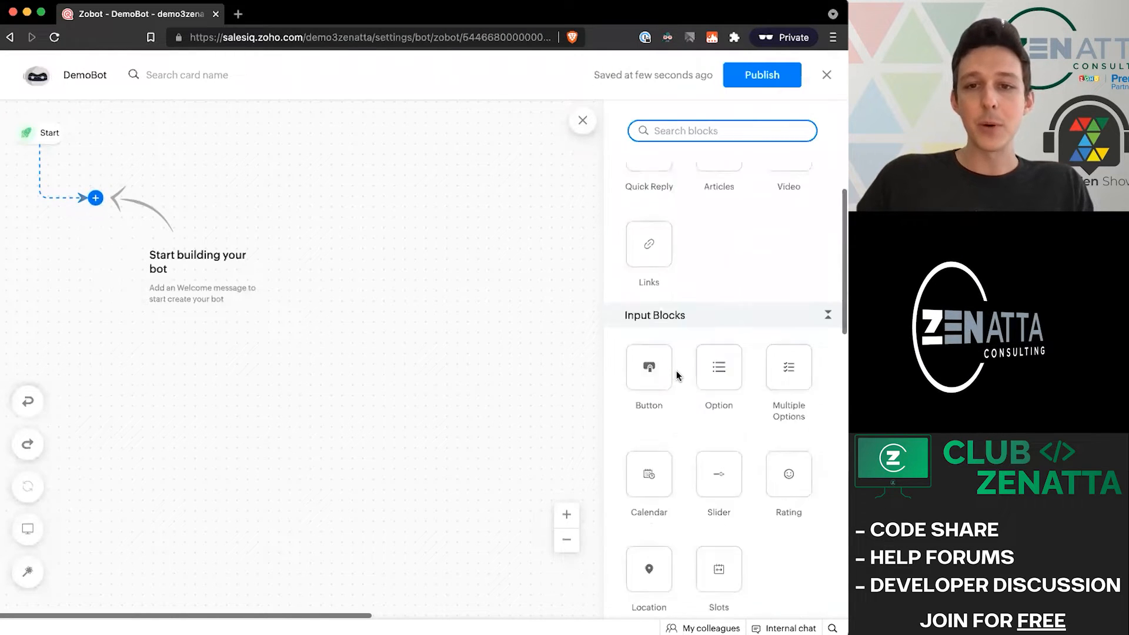
scroll(677, 376, up, 2)
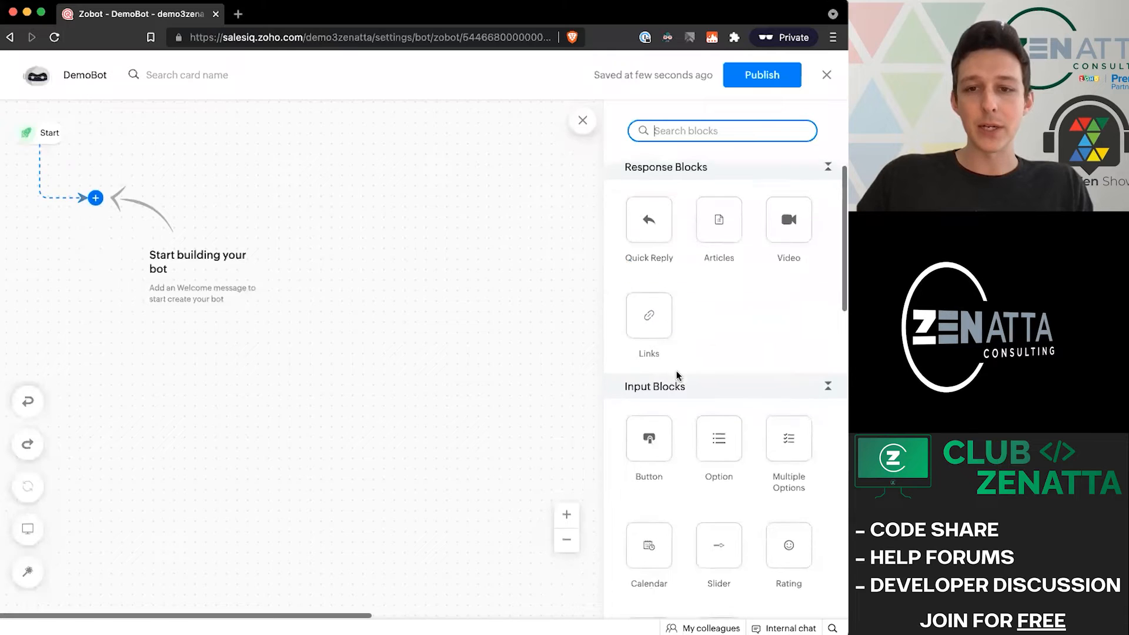
click(714, 301)
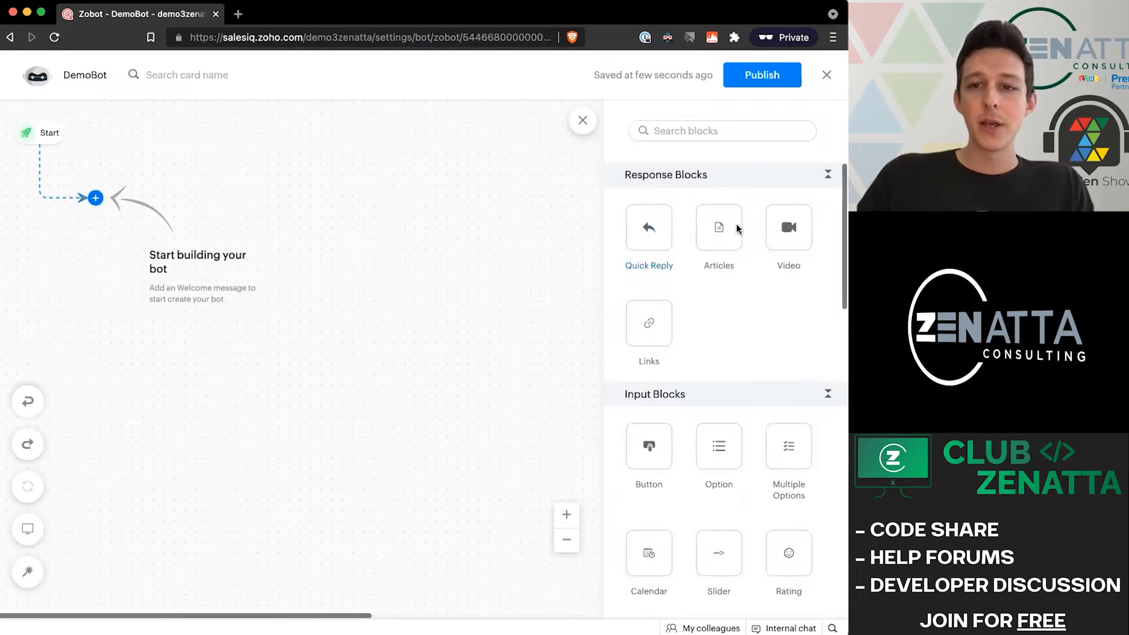
scroll(745, 346, down, 1)
scroll(791, 285, up, 1)
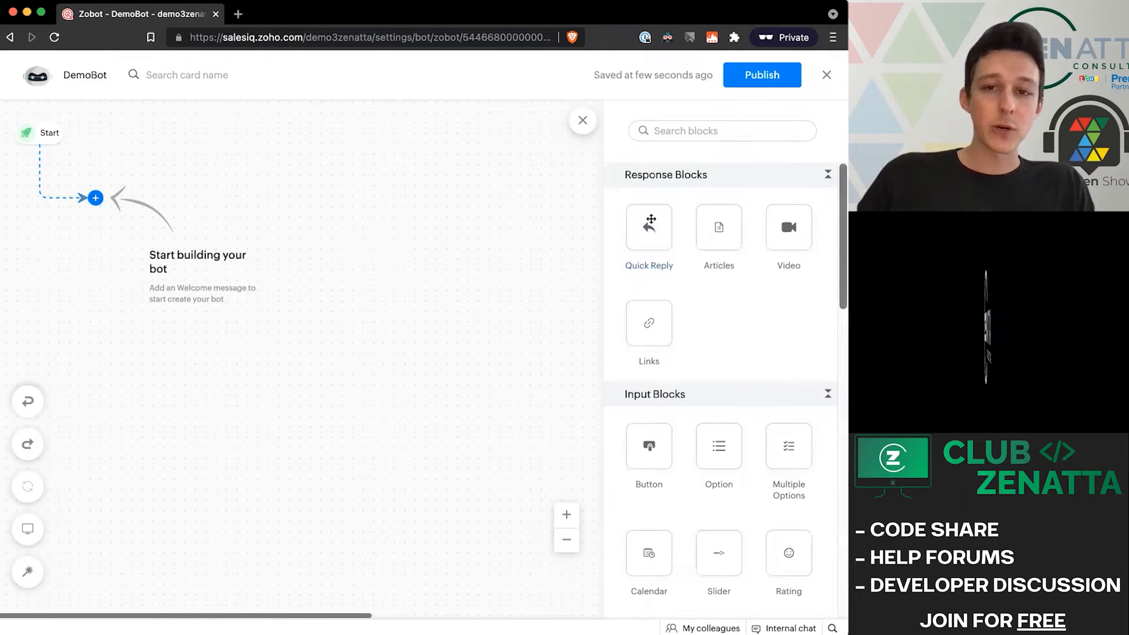
drag(651, 219, 89, 196)
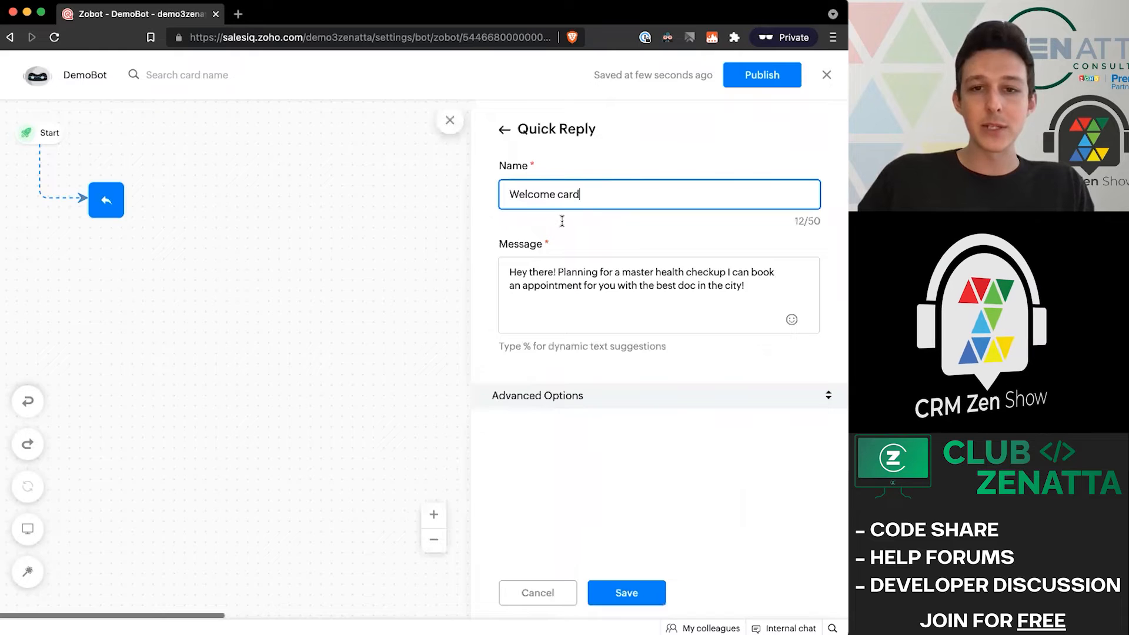
click(623, 143)
Preview the Articles block as the first card, look at the "Accessing my Billing Information" article, and discard the block
drag(699, 229, 82, 199)
click(623, 415)
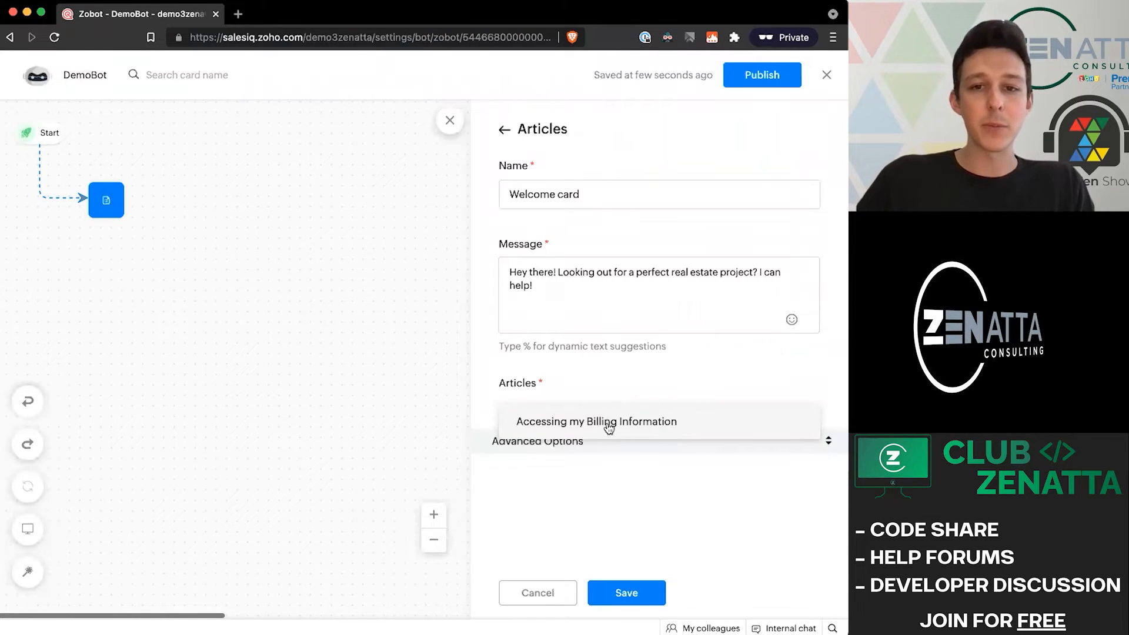
mouse_move(608, 426)
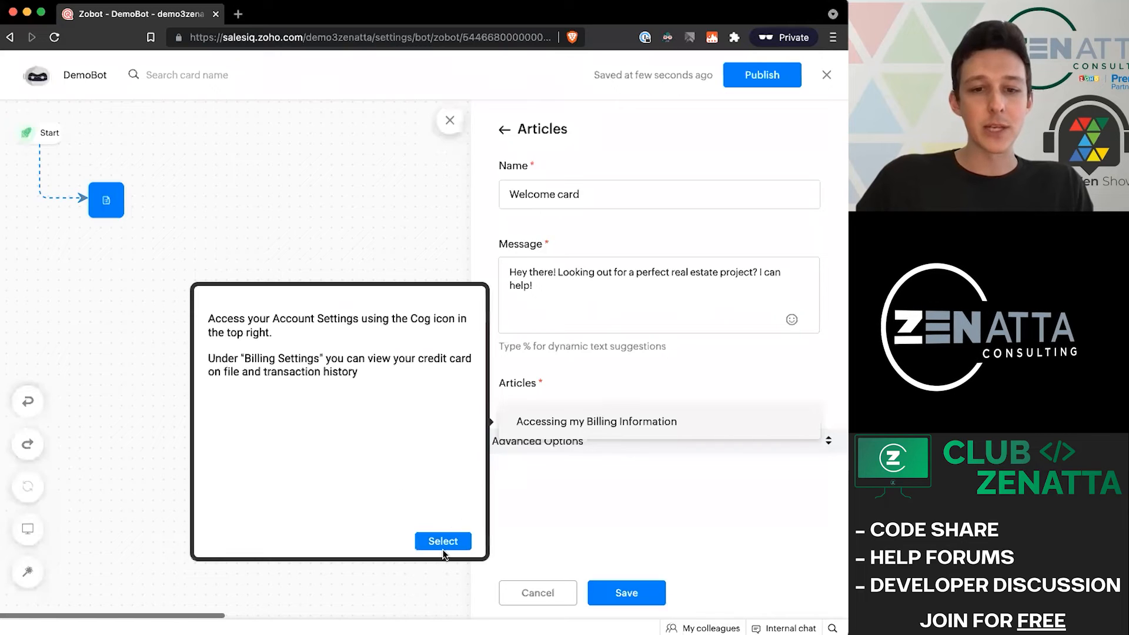
click(591, 372)
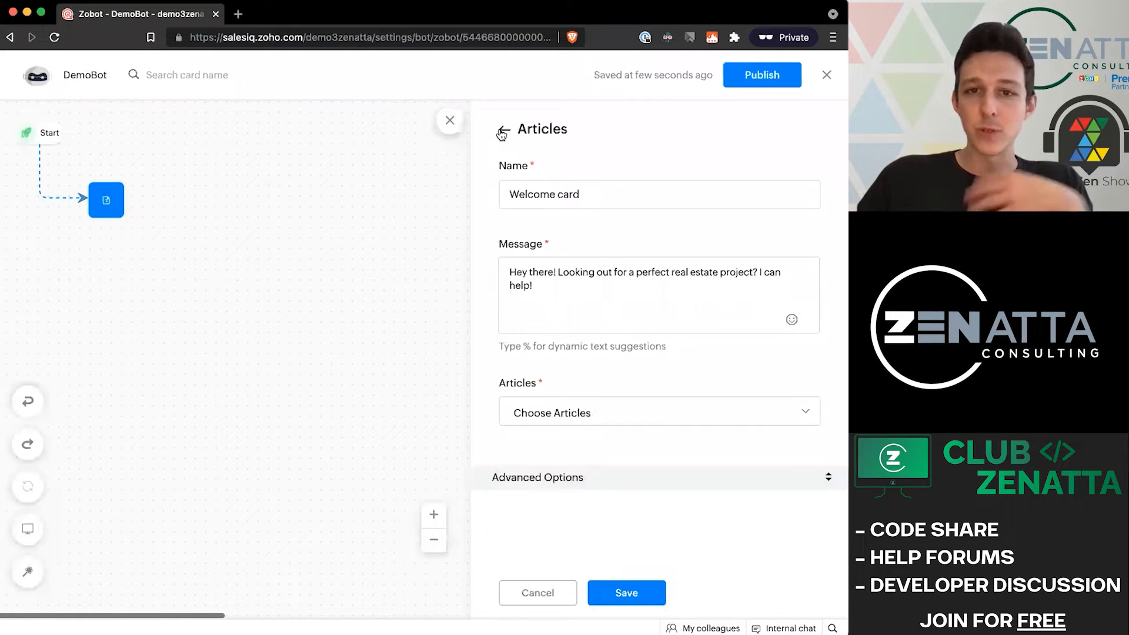
click(502, 130)
Preview the Video block's settings as the first card and discard the block
drag(789, 227, 114, 199)
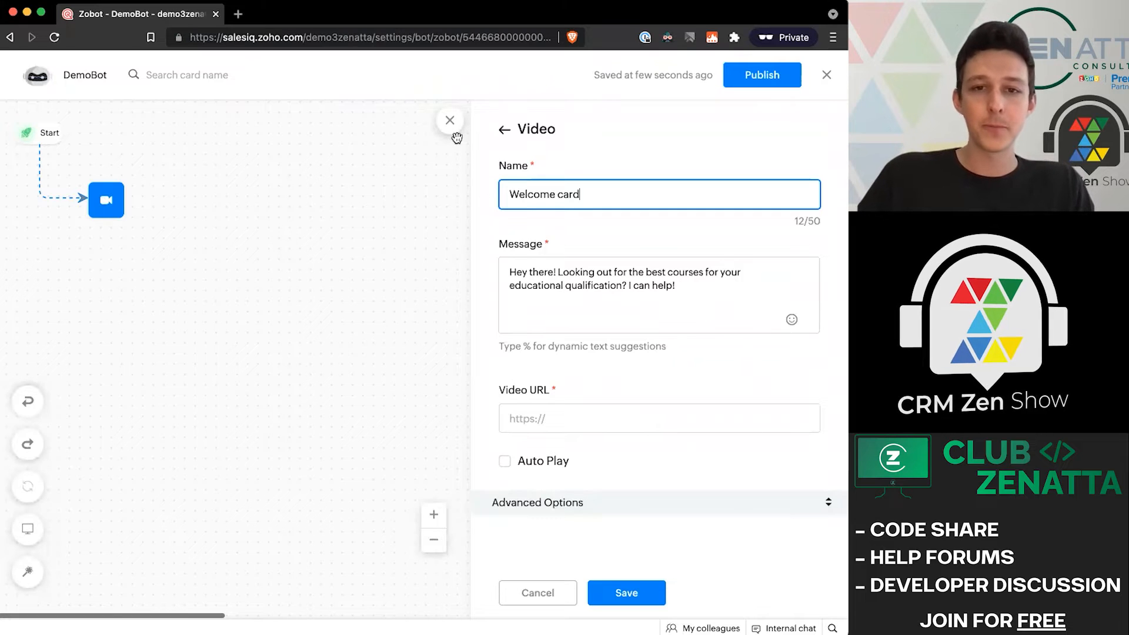
click(477, 157)
click(450, 121)
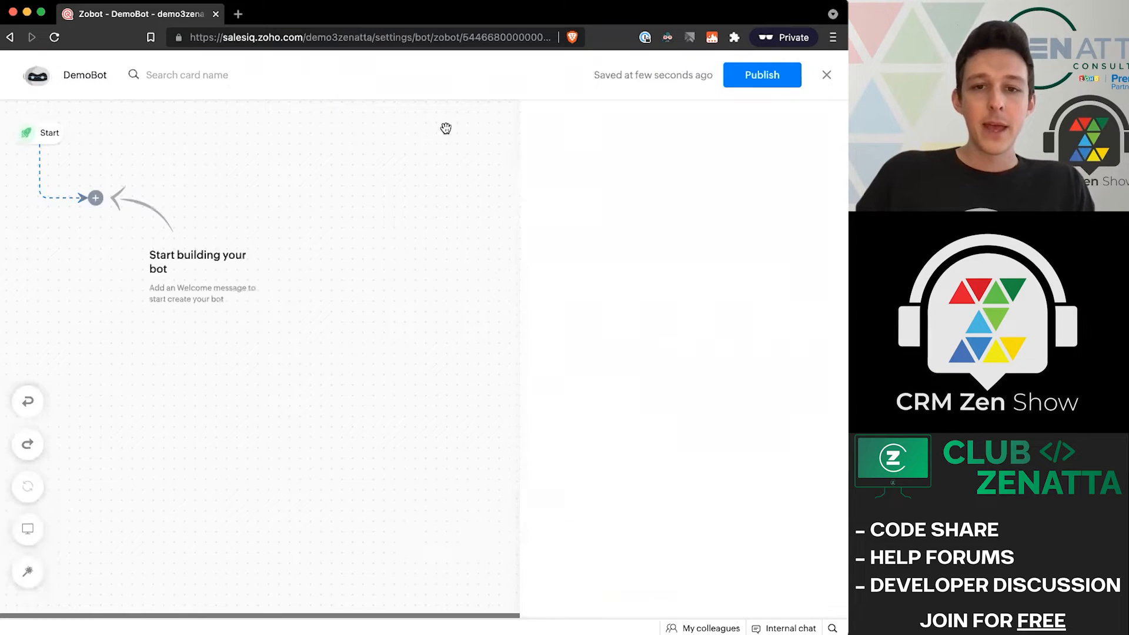
Preview the Links block as the first card, examine its link property settings, and discard it
click(95, 198)
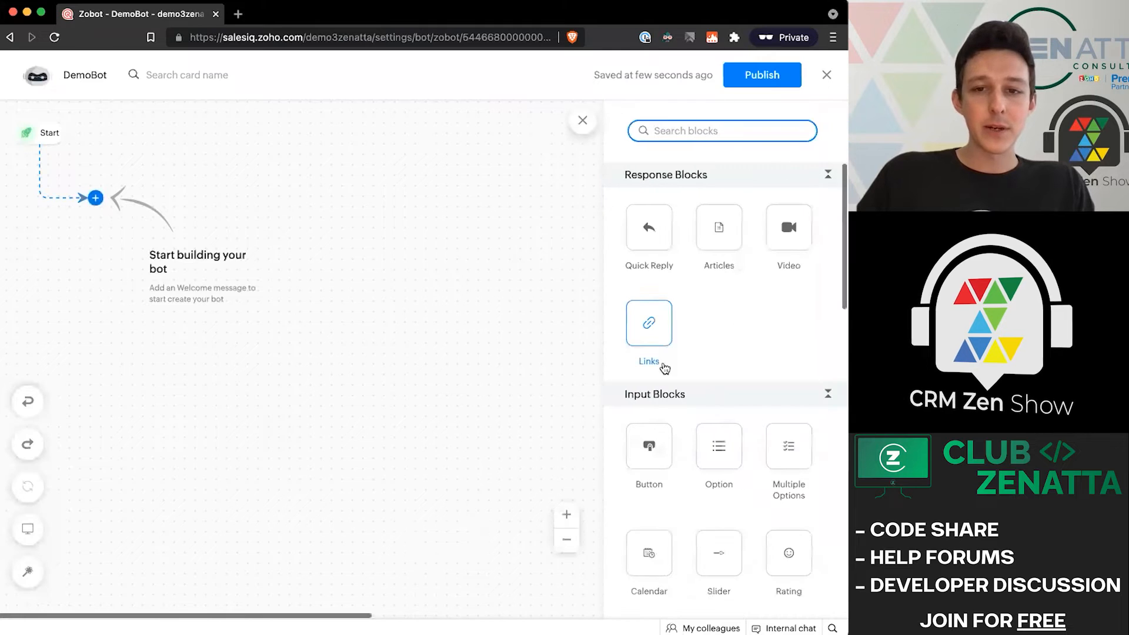
drag(648, 328, 106, 200)
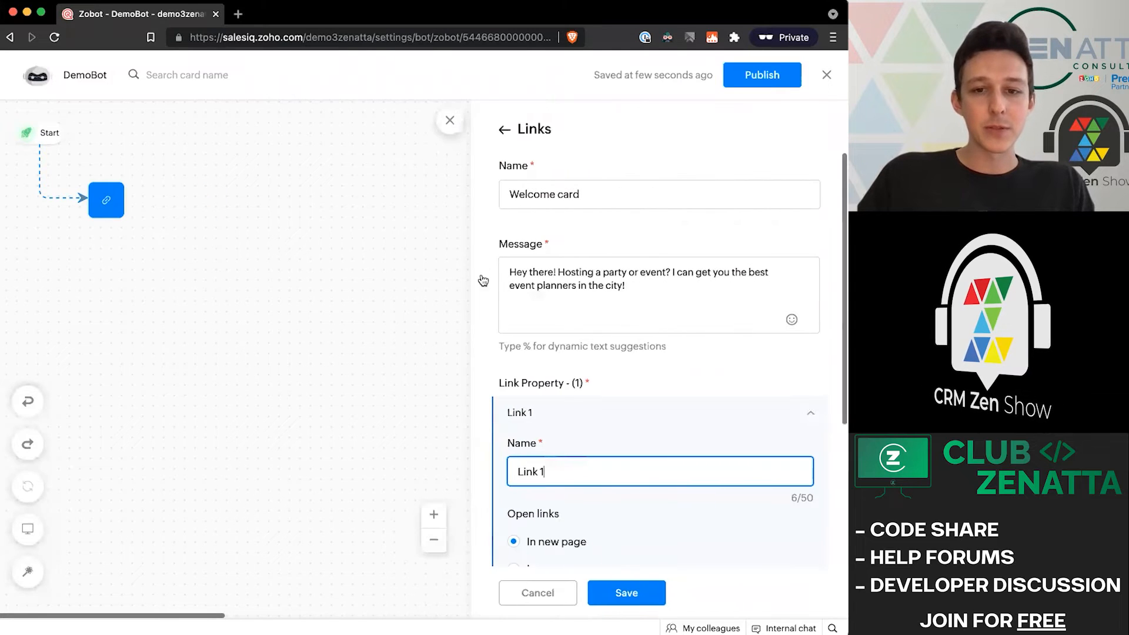
scroll(617, 470, down, 3)
scroll(503, 346, up, 3)
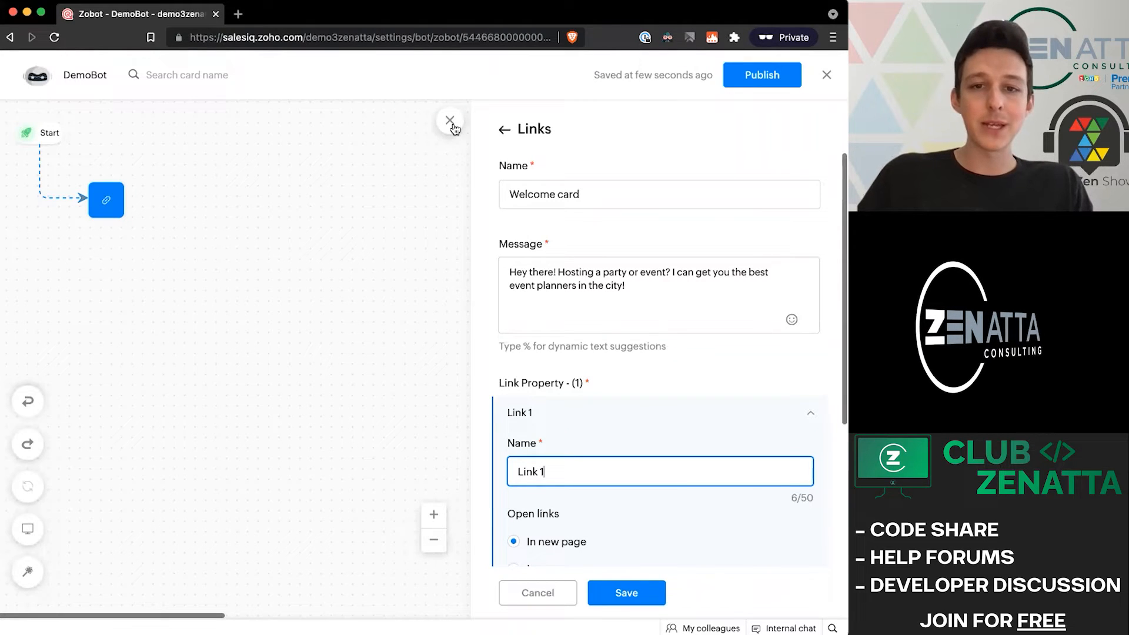
click(450, 121)
Preview the Button block as the first card, examine its message and button text fields, and discard it
click(96, 197)
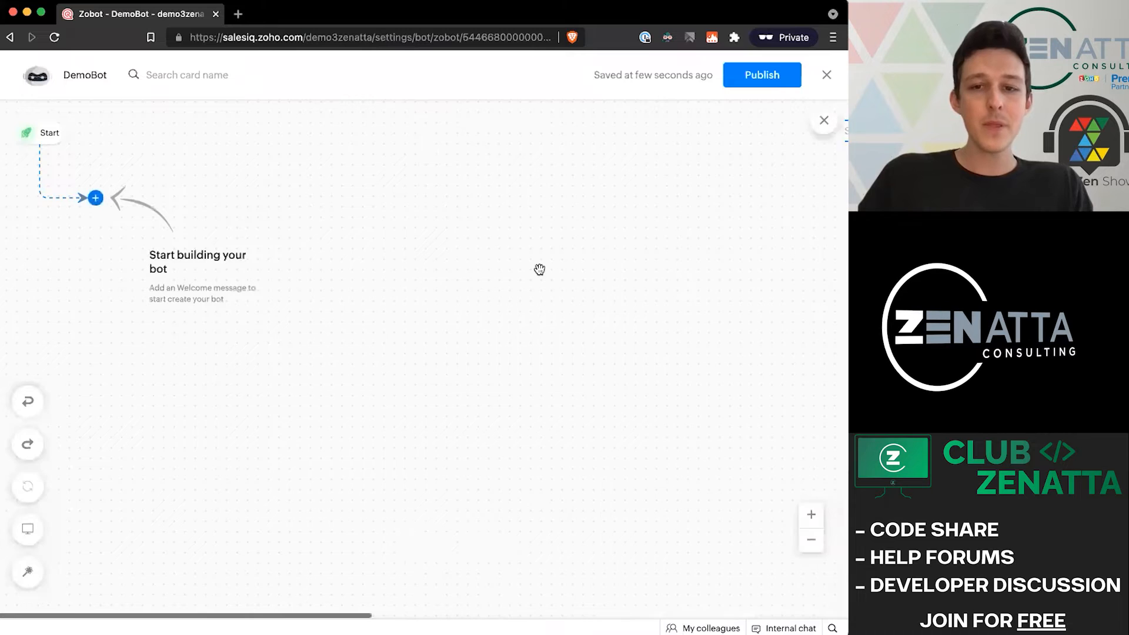
scroll(808, 354, down, 5)
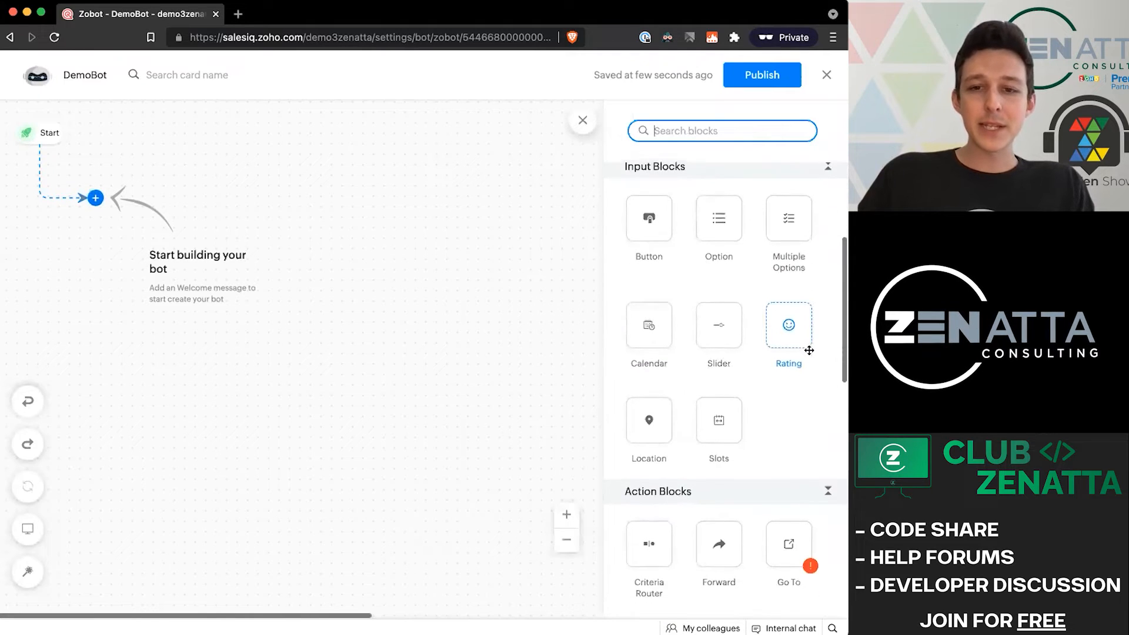
scroll(809, 351, up, 1)
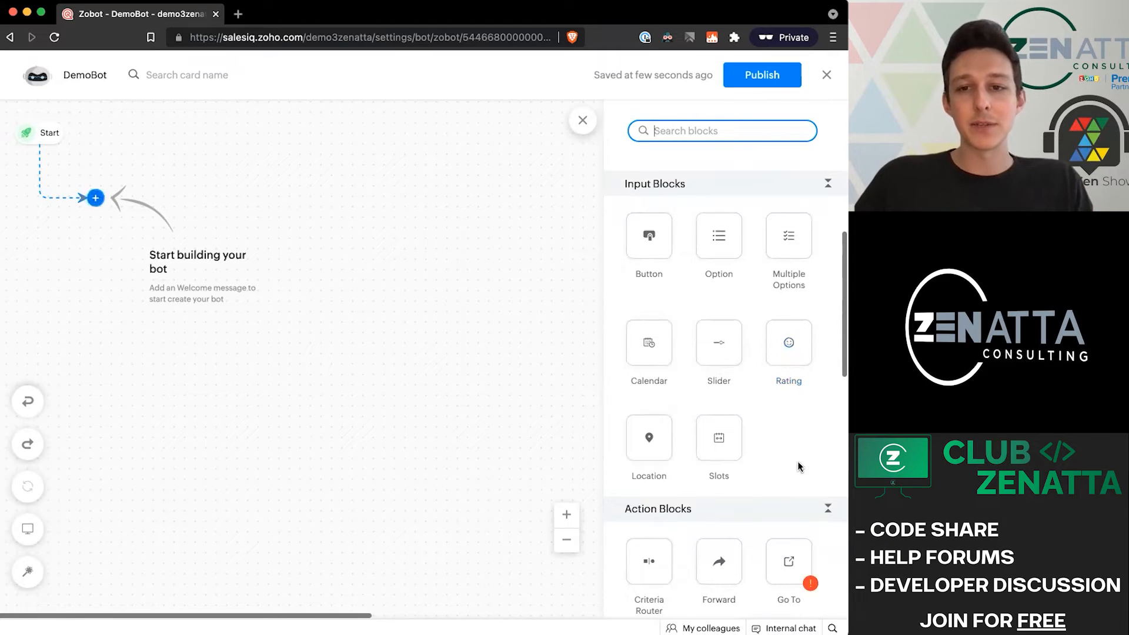
drag(650, 235, 107, 221)
scroll(585, 331, down, 1)
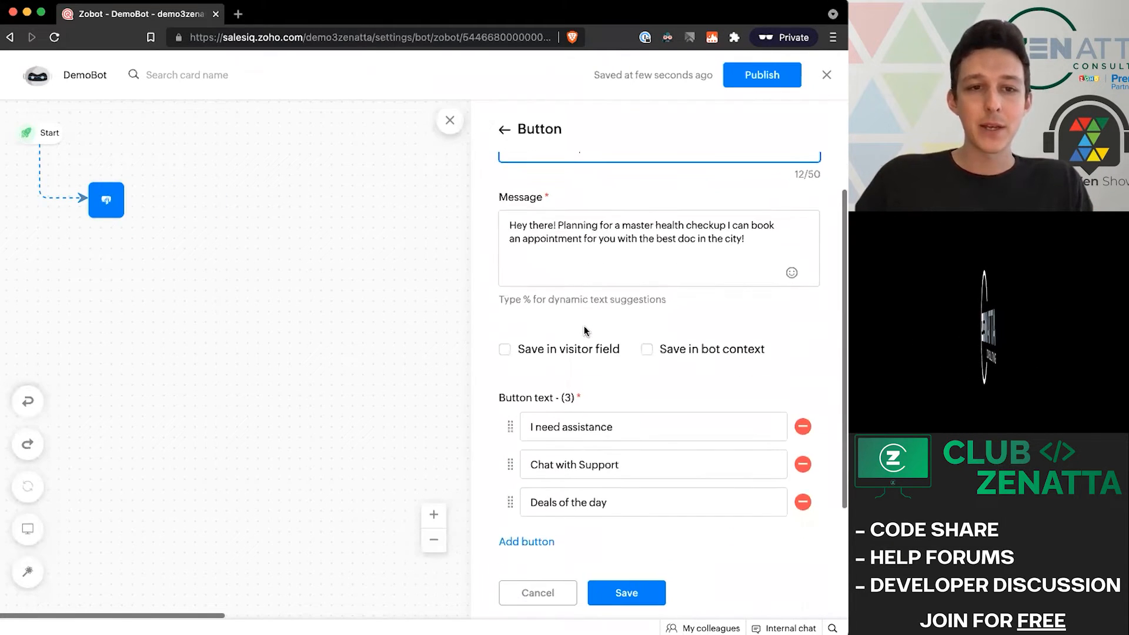
scroll(633, 403, down, 1)
click(563, 416)
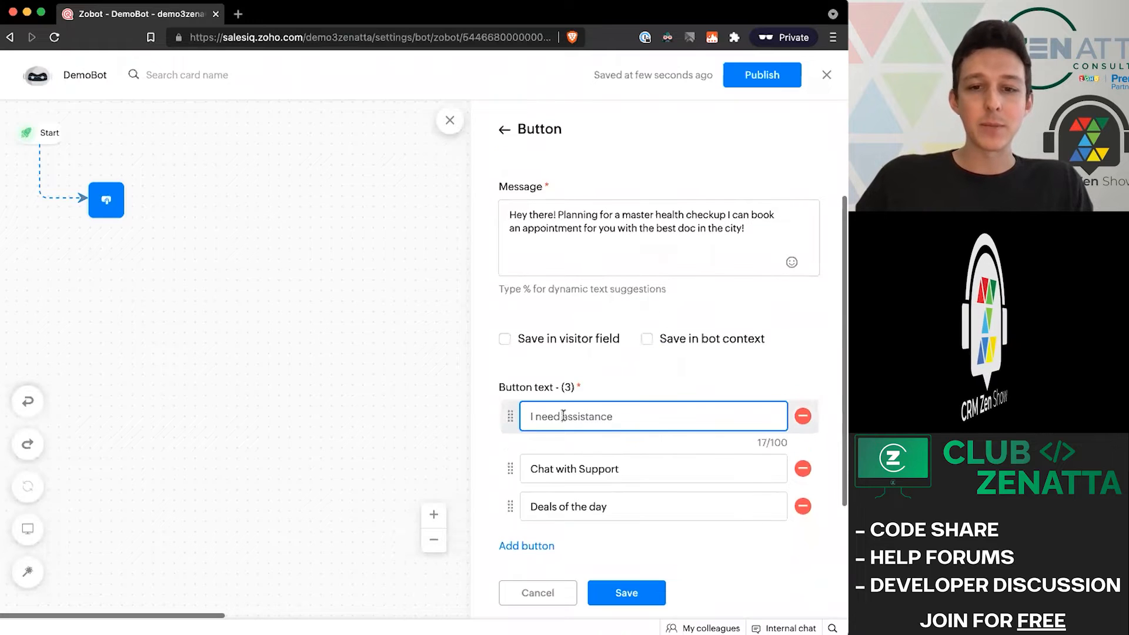
click(629, 465)
click(617, 510)
click(667, 458)
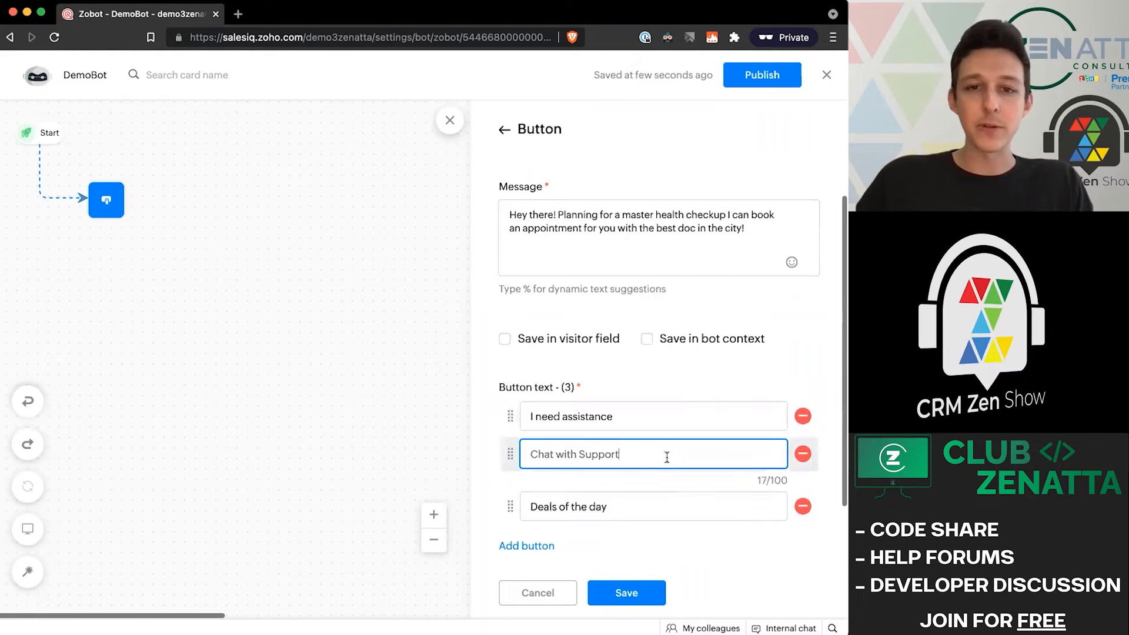
click(504, 130)
Preview the Option block's settings as the first card and discard the block
scroll(706, 318, down, 4)
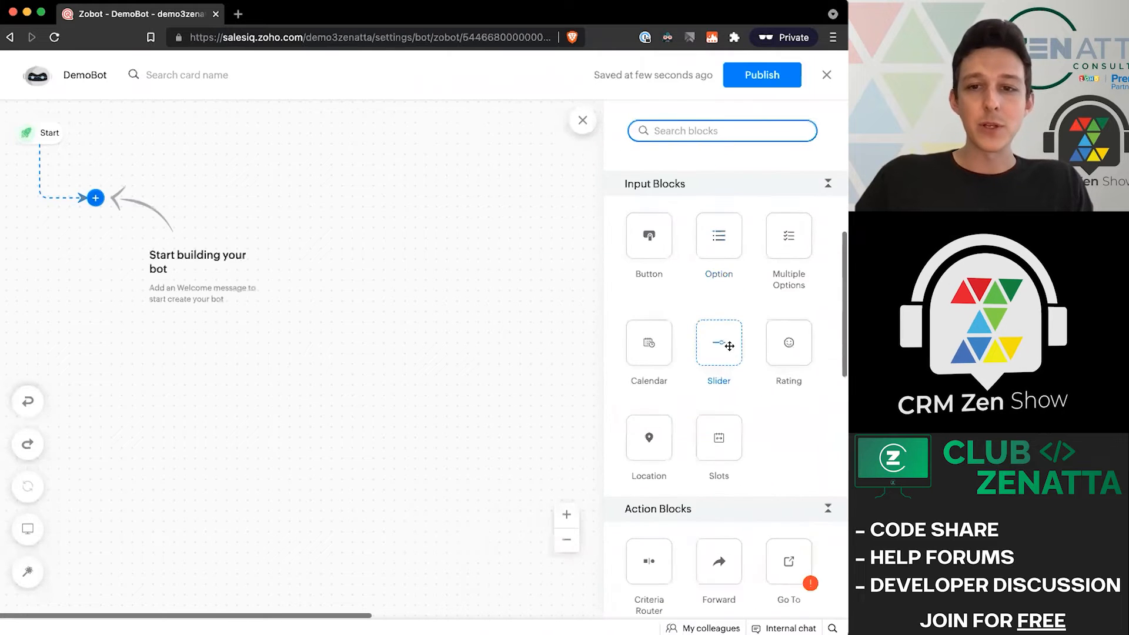
drag(724, 266, 700, 304)
drag(719, 235, 97, 199)
scroll(616, 259, down, 1)
click(461, 121)
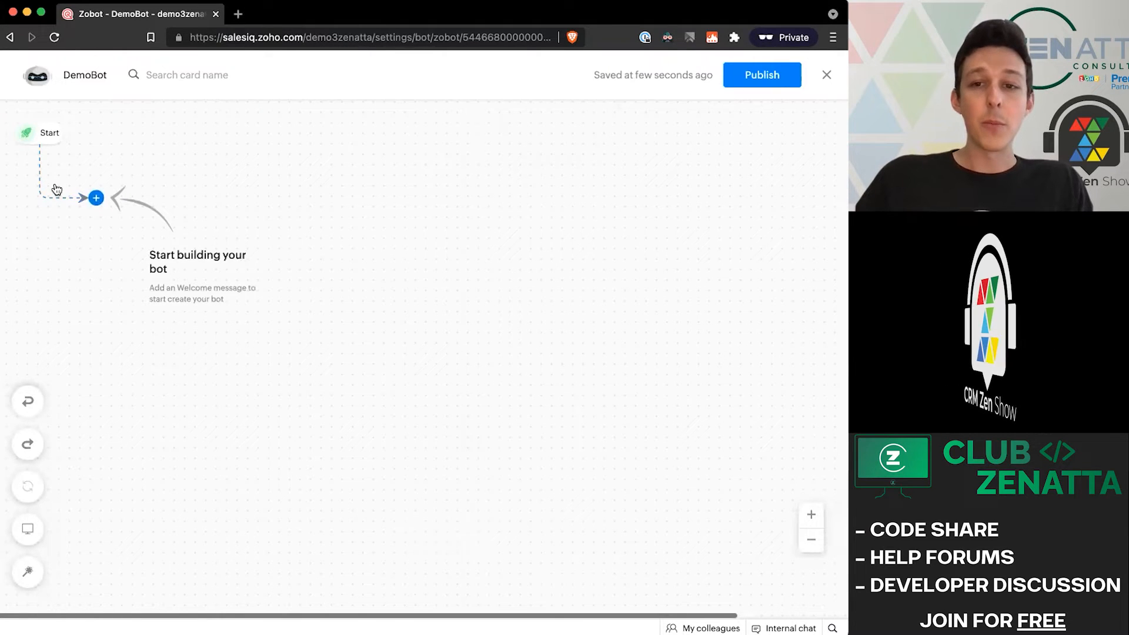
Preview the Location block as the first card, examine its map and submit text settings, and discard it
click(94, 197)
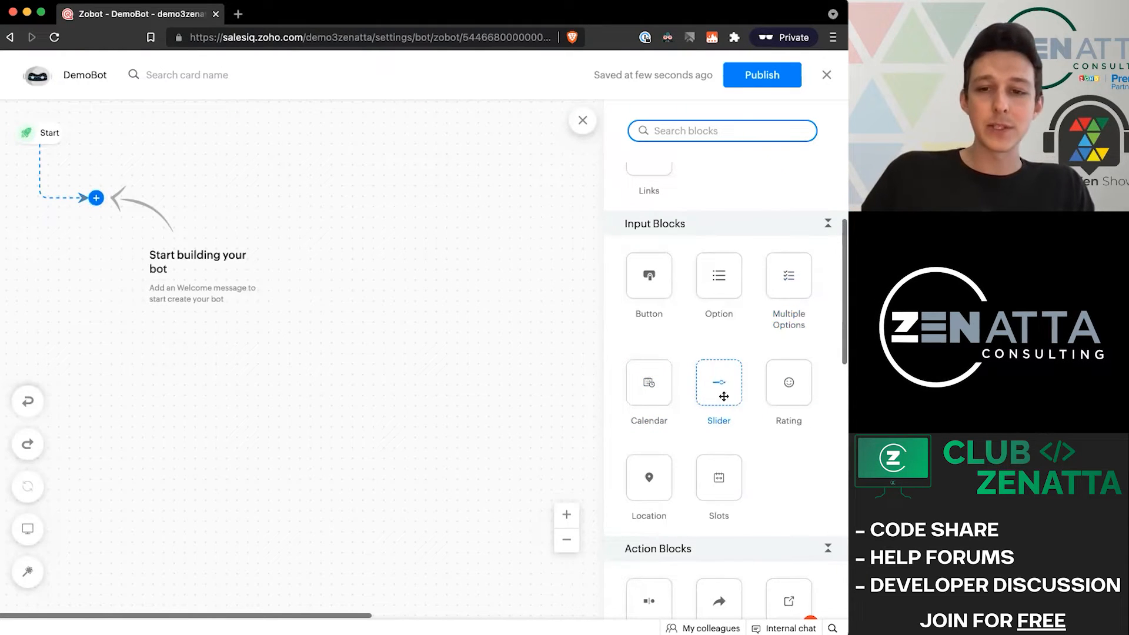
scroll(789, 410, down, 3)
drag(656, 331, 96, 197)
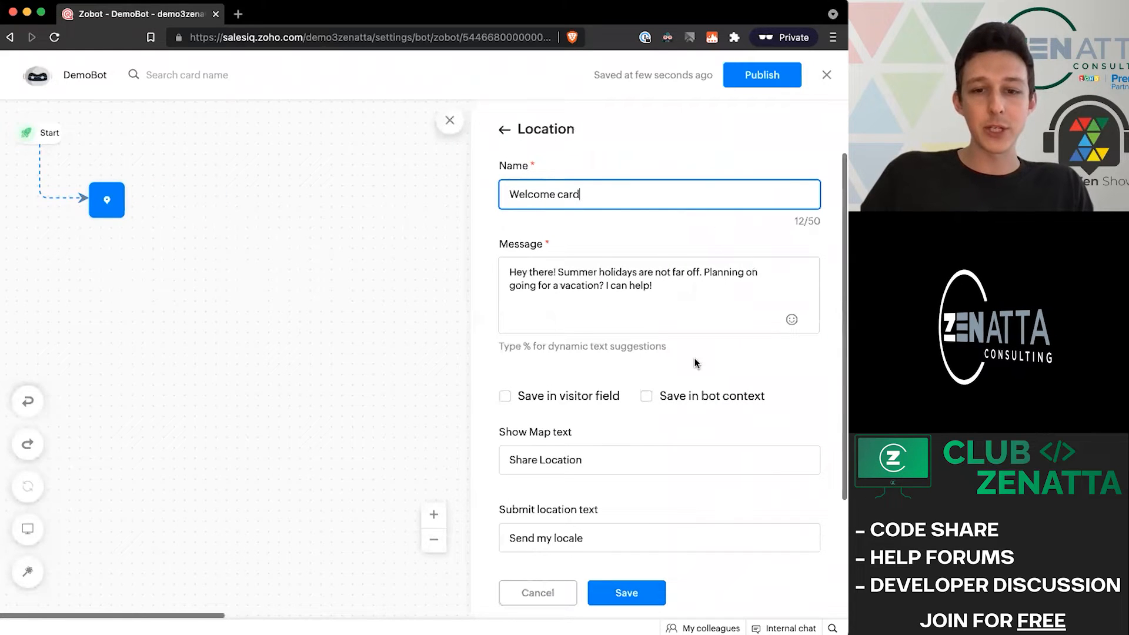
click(450, 120)
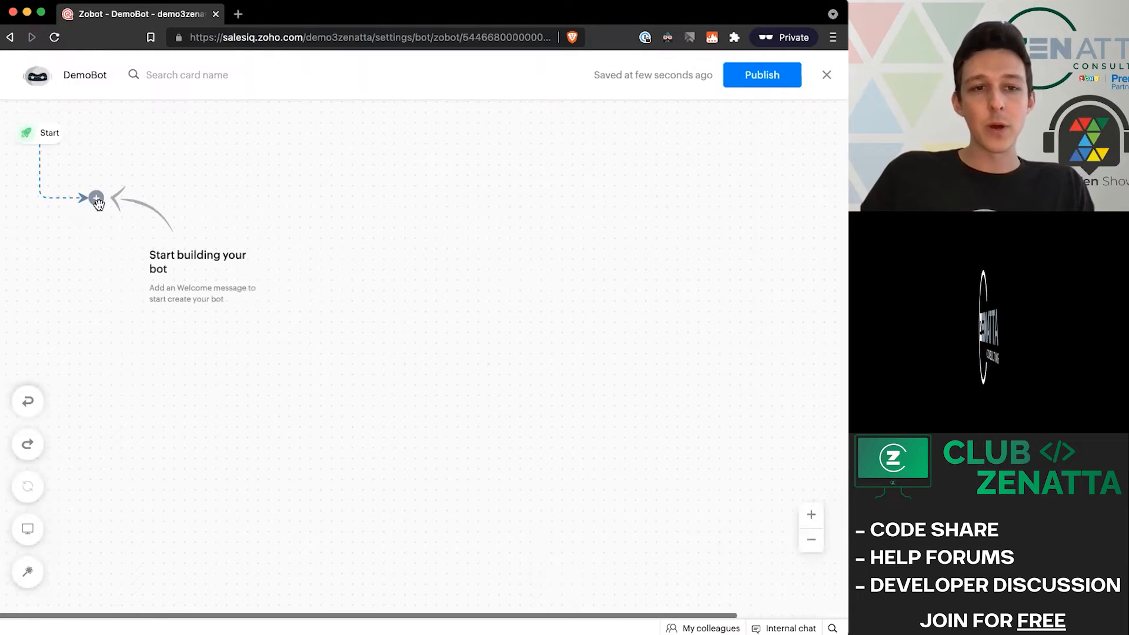
Preview the Slots block as the first card, examine its Date-Time slot type, and discard it
scroll(728, 411, down, 4)
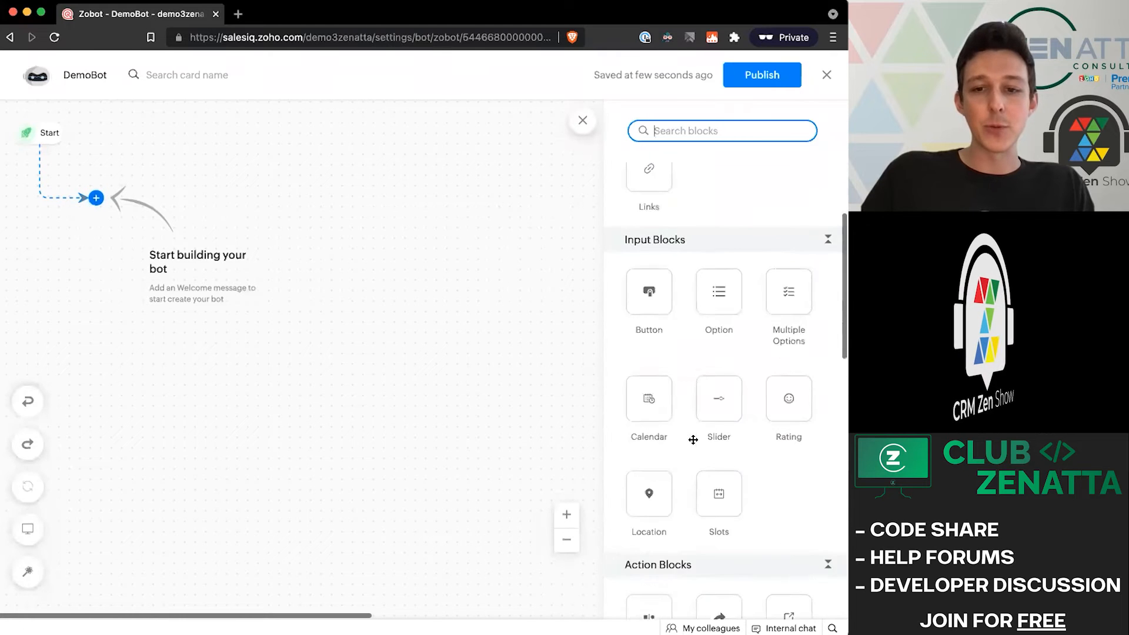
drag(732, 442, 109, 202)
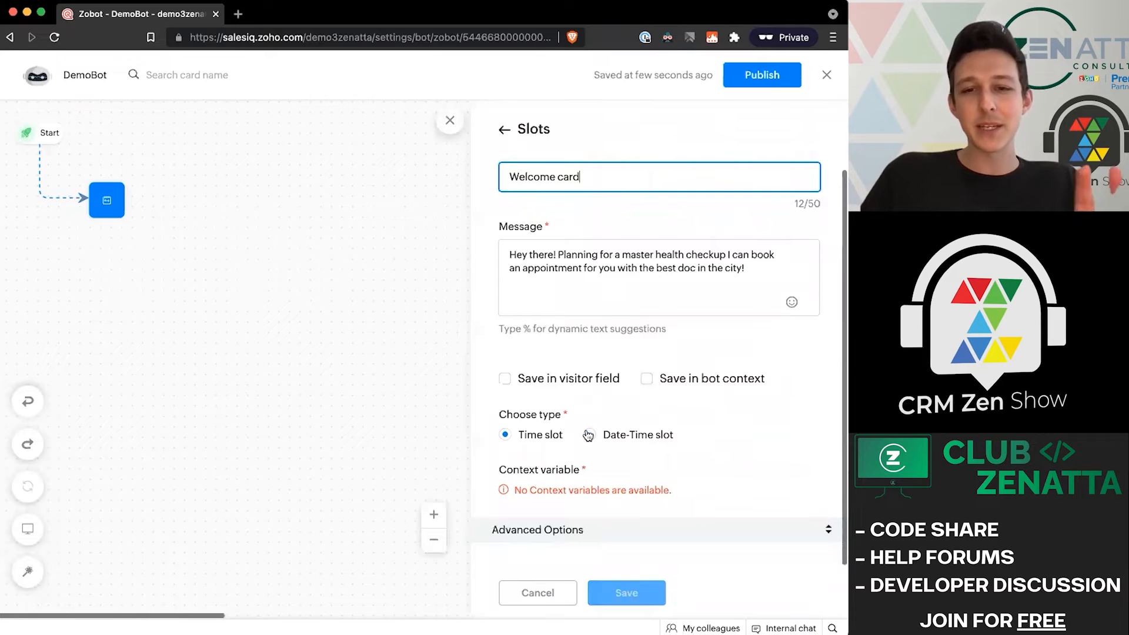
click(588, 435)
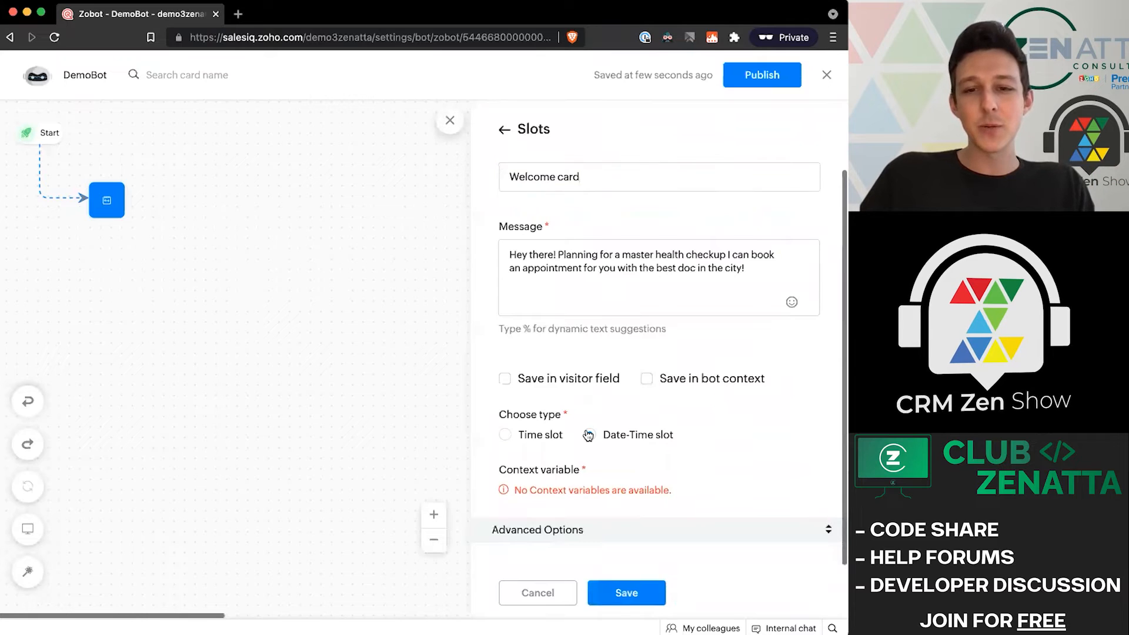
click(450, 121)
Preview the Criteria Router block as the first card with a rule that the number of pages accessed is 10, and discard it
scroll(814, 388, down, 10)
scroll(815, 388, down, 2)
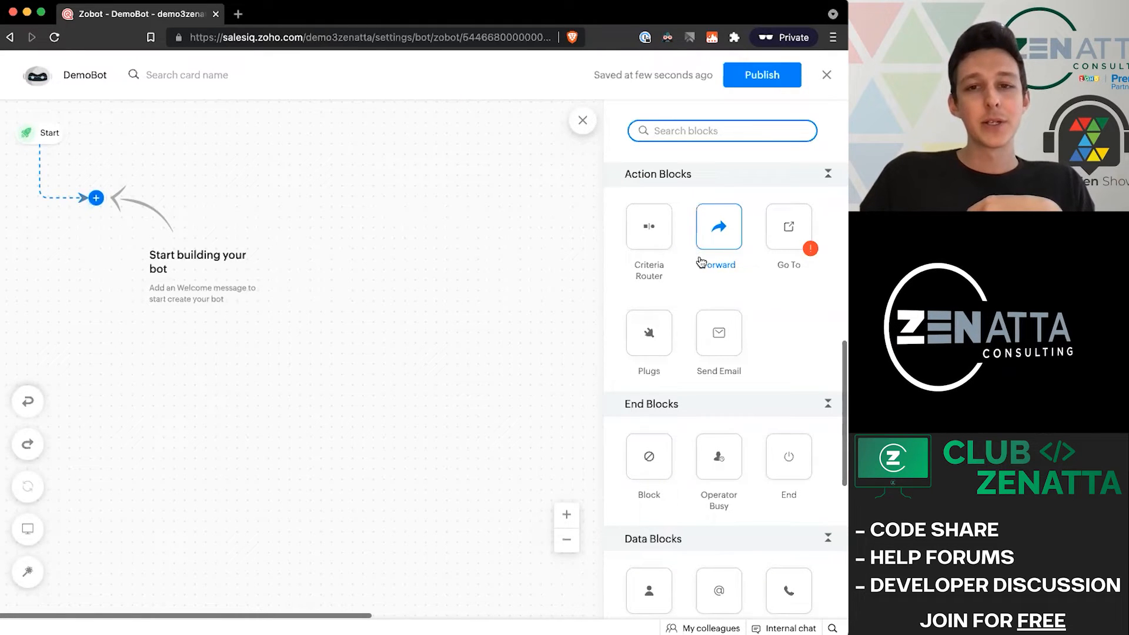
drag(650, 226, 94, 200)
click(533, 289)
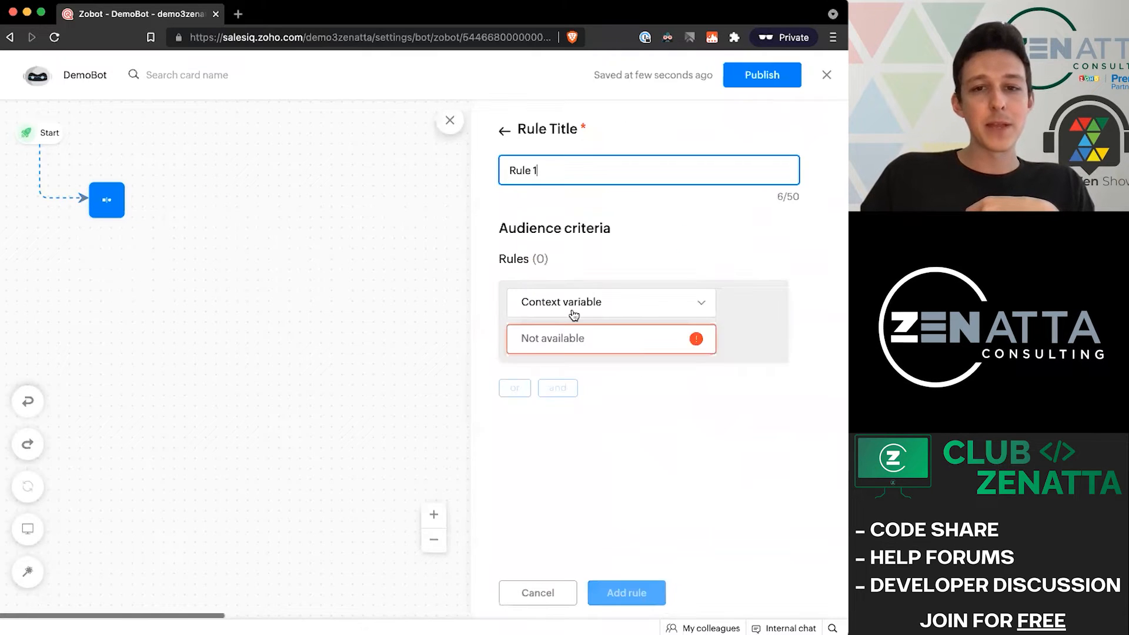
click(572, 312)
scroll(609, 443, down, 5)
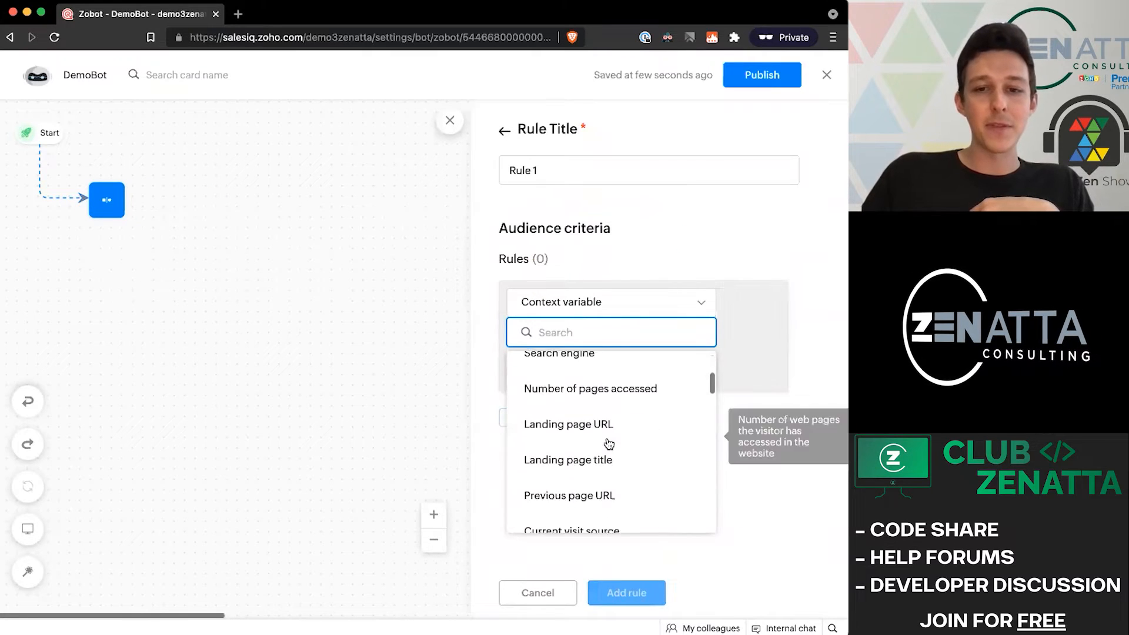
click(619, 393)
text(10)
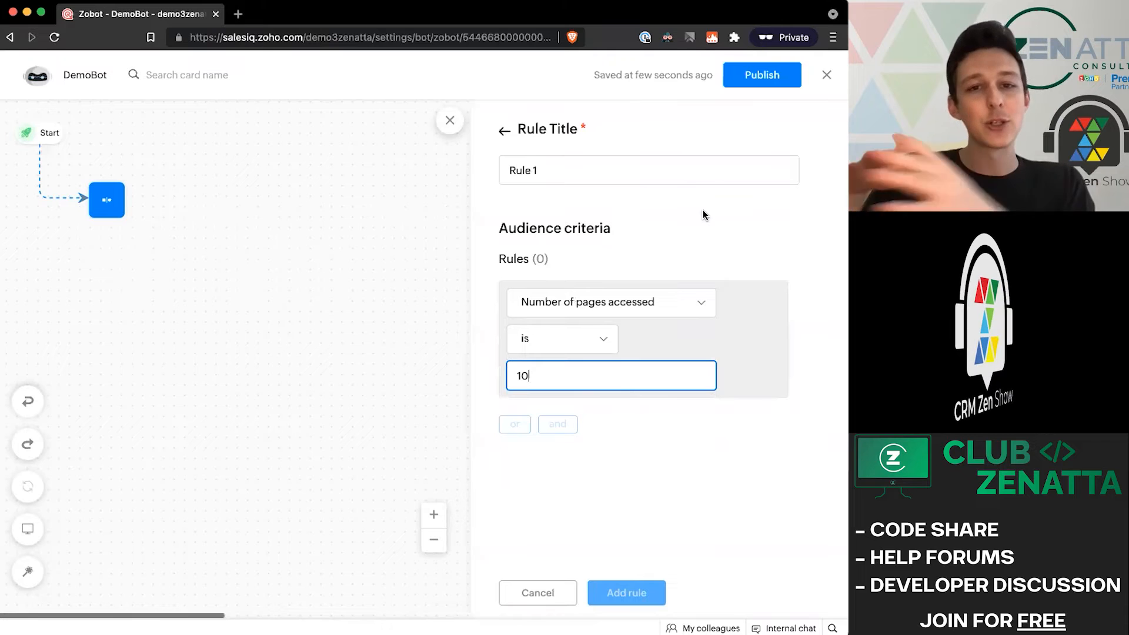
click(450, 120)
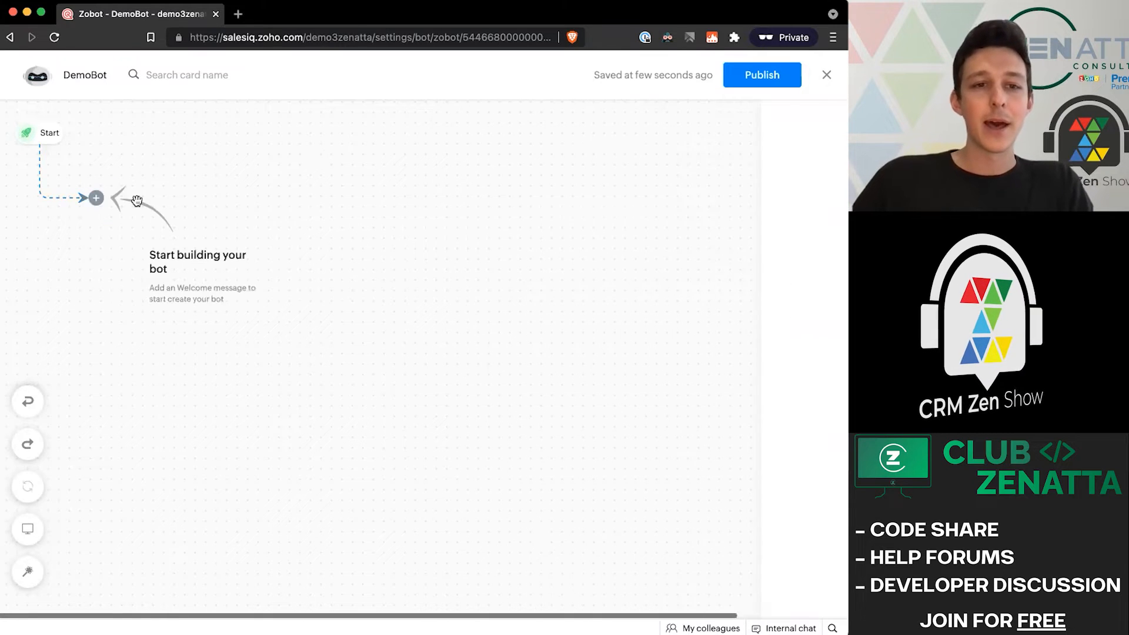
Examine the available action, end and data blocks, including Forward, Go To, Plugs, Send Email, Operator Busy and End
scroll(789, 384, down, 12)
scroll(789, 384, up, 3)
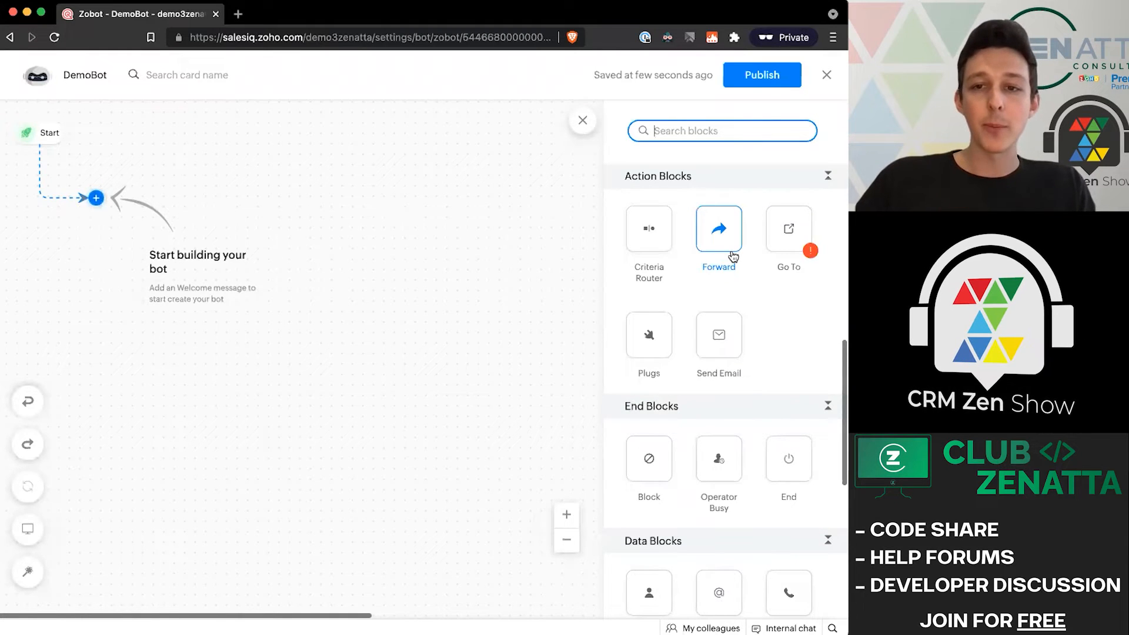
mouse_move(810, 256)
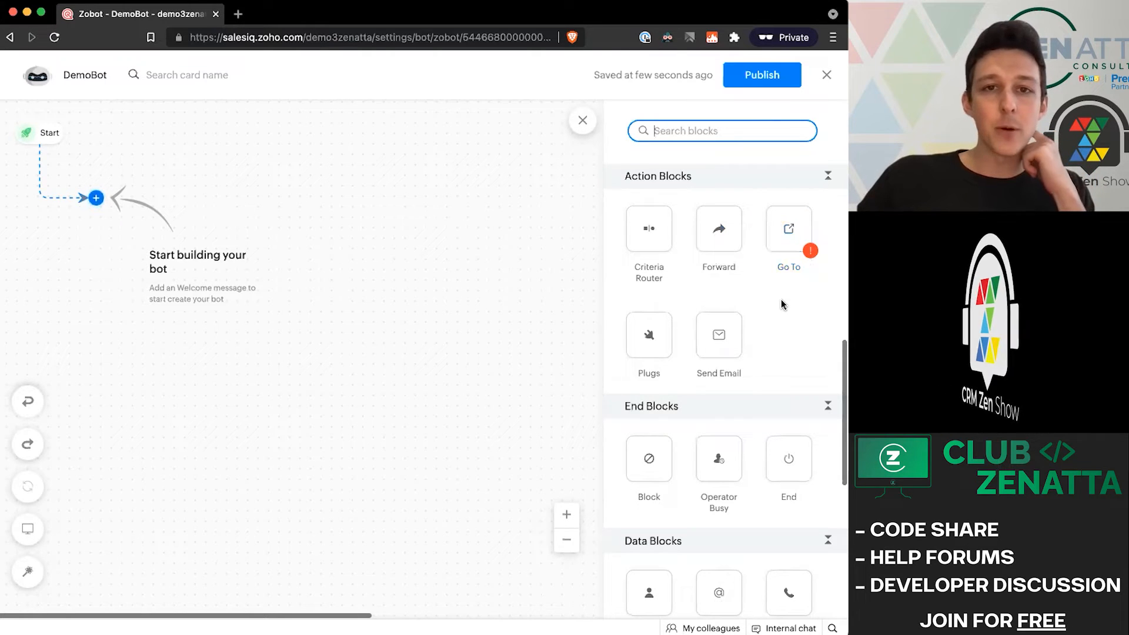
scroll(780, 308, down, 1)
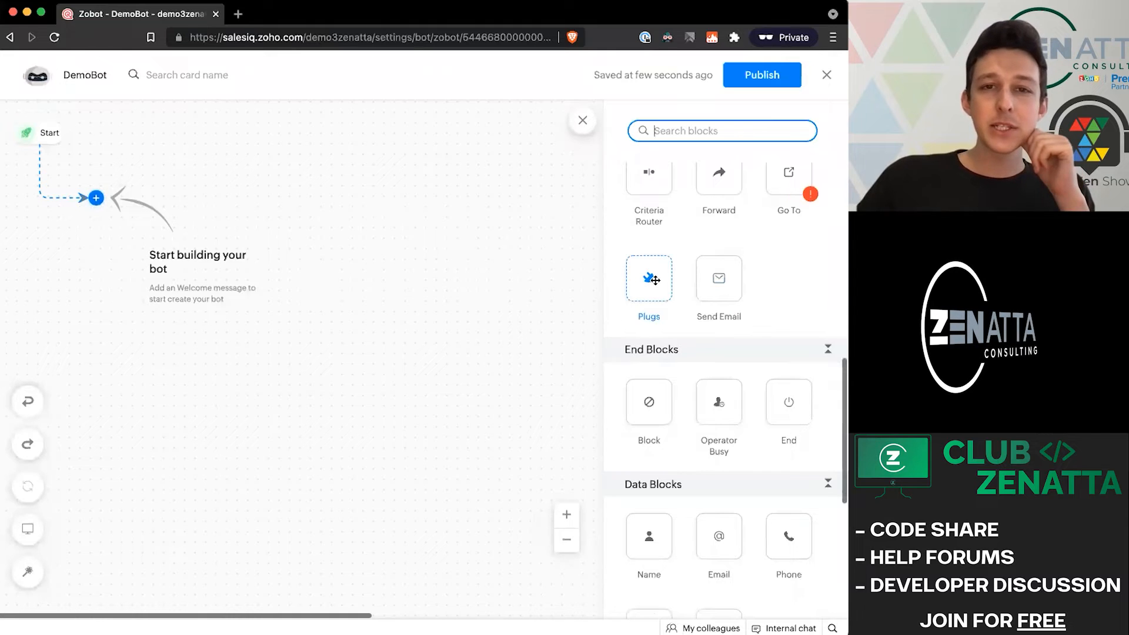
scroll(654, 280, down, 1)
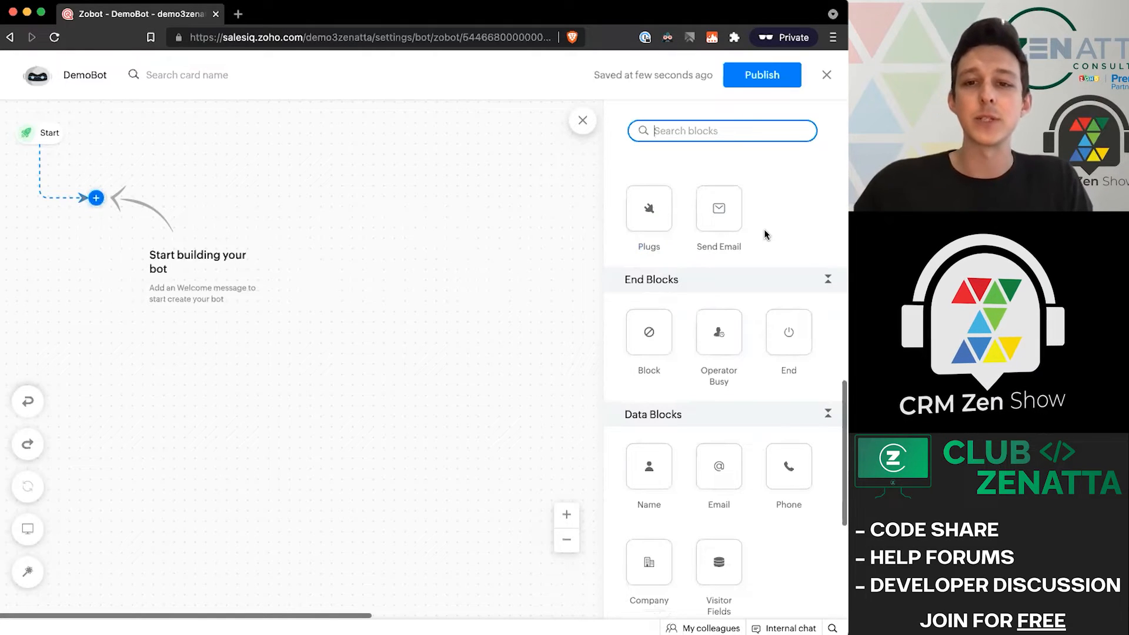
scroll(764, 233, down, 1)
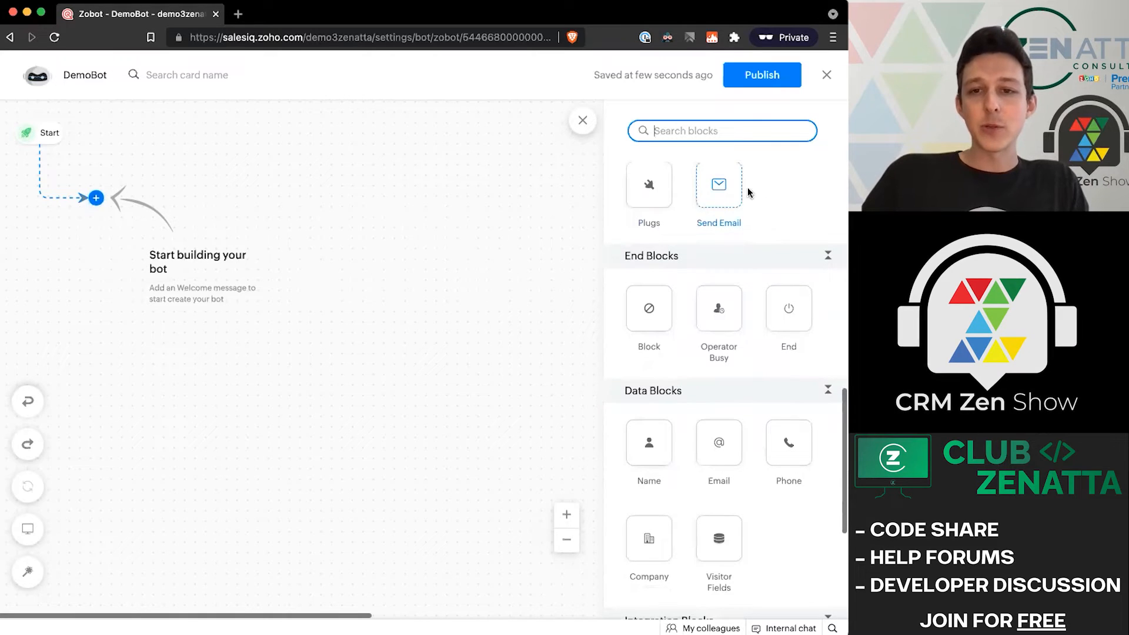
scroll(721, 189, up, 2)
scroll(723, 188, down, 4)
scroll(715, 203, down, 2)
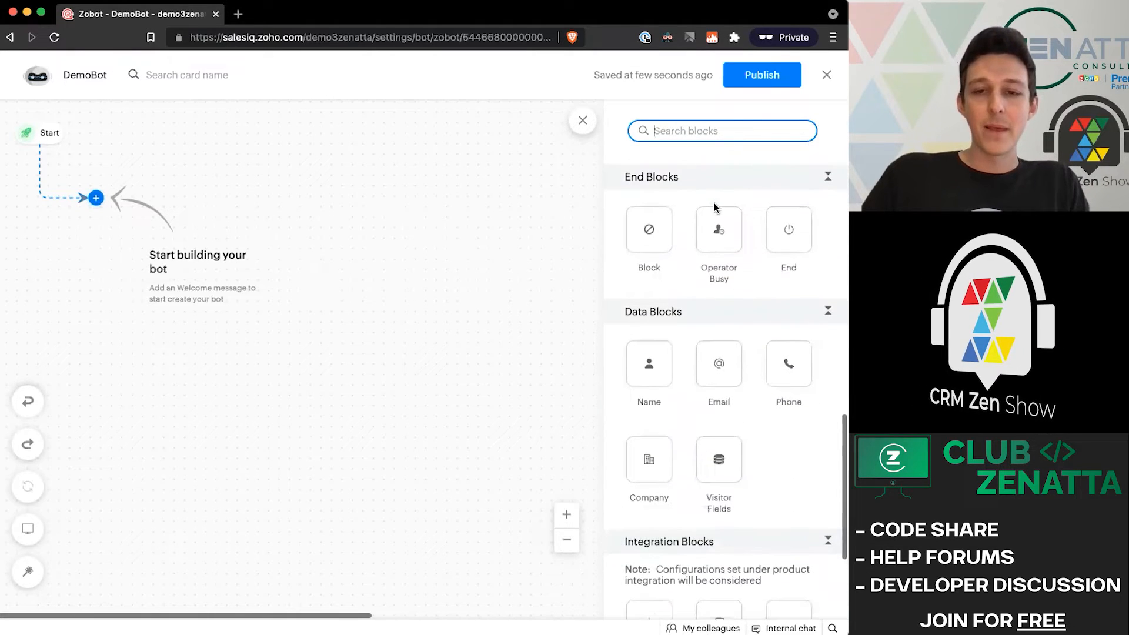
scroll(802, 258, down, 1)
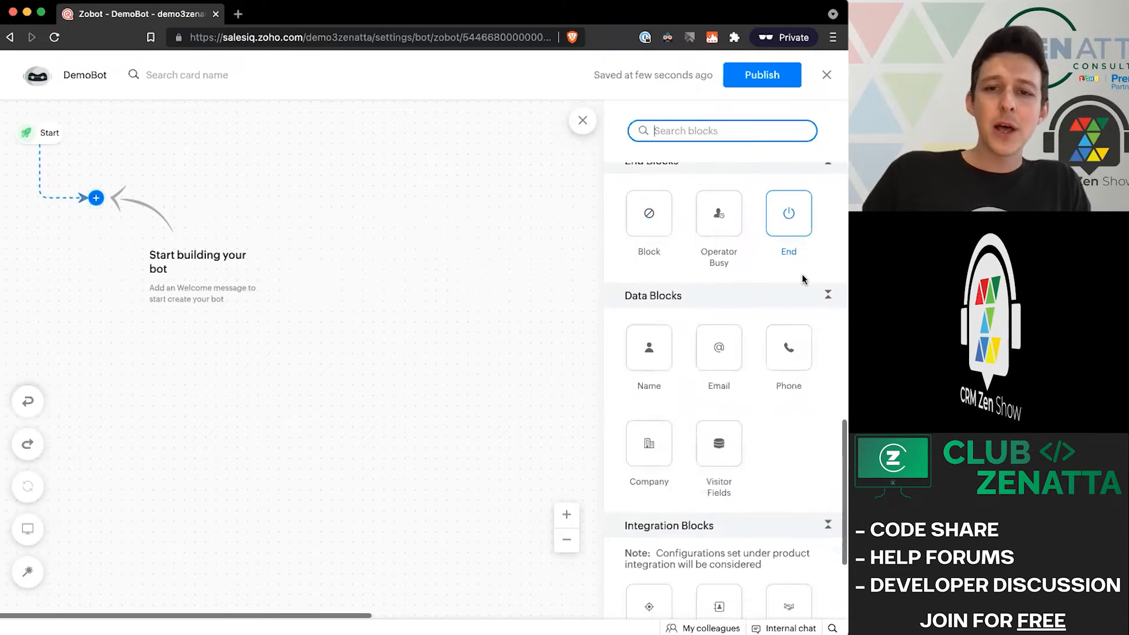
scroll(668, 210, up, 1)
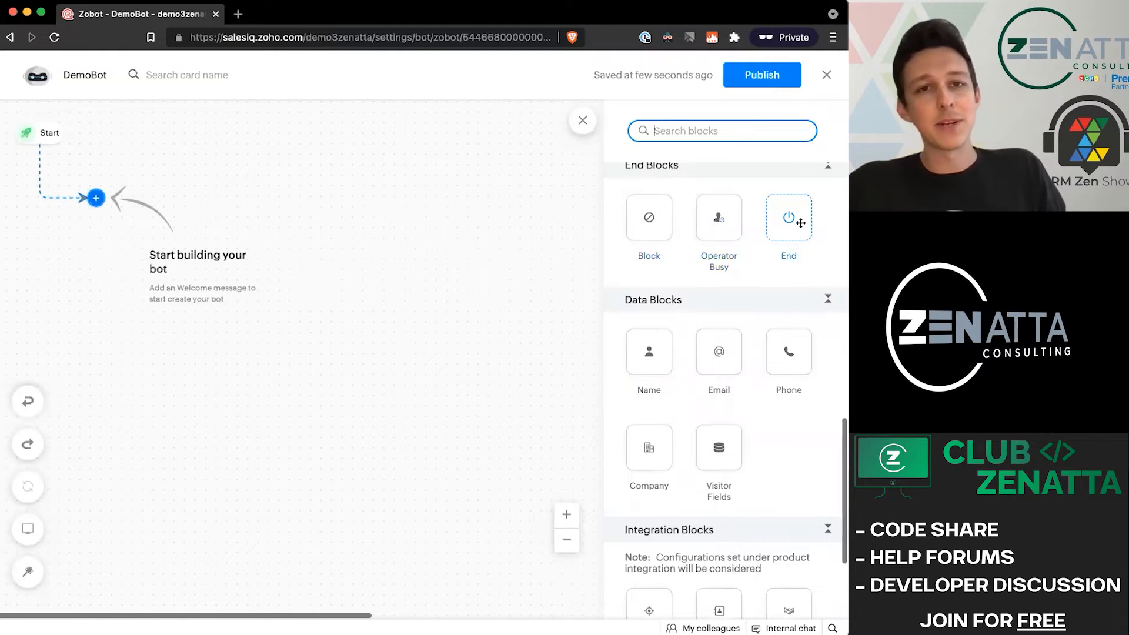
scroll(801, 223, down, 3)
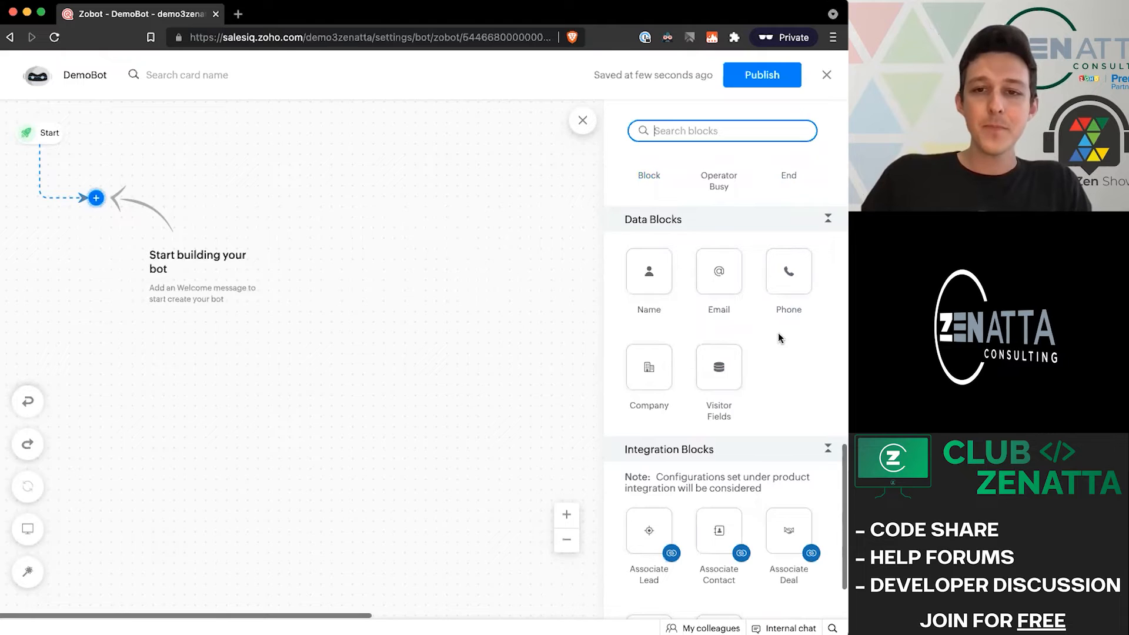
Add a Button block as the first card with the message "Hey there! Anything we can do to help out?"
scroll(779, 332, up, 10)
scroll(778, 332, up, 2)
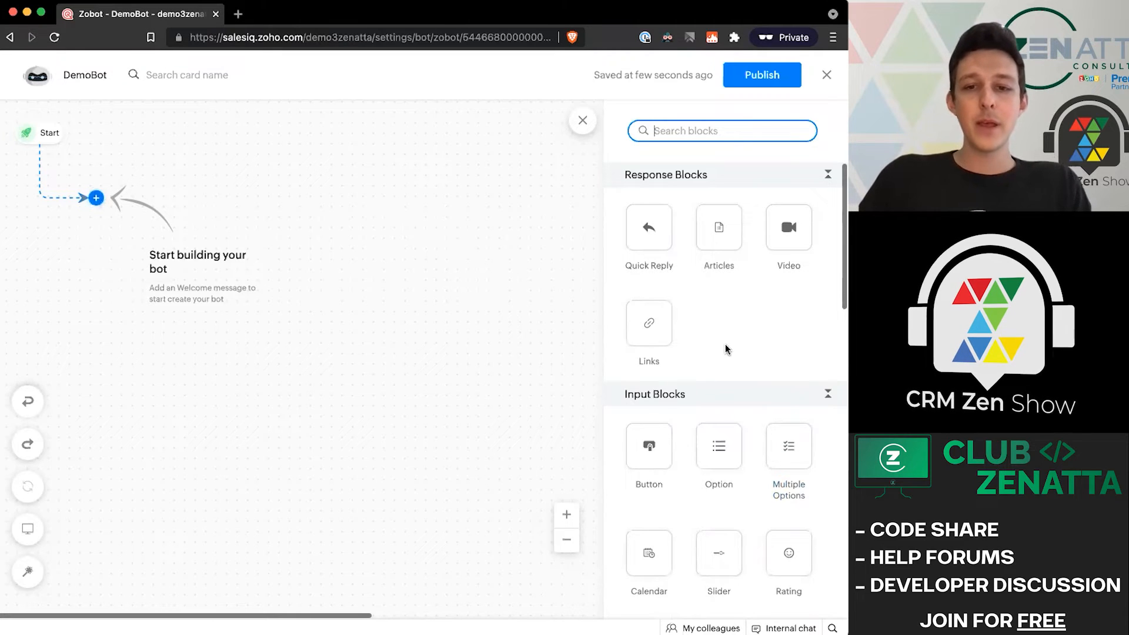
drag(641, 442, 62, 206)
click(606, 284)
key(super+a)
text(He)
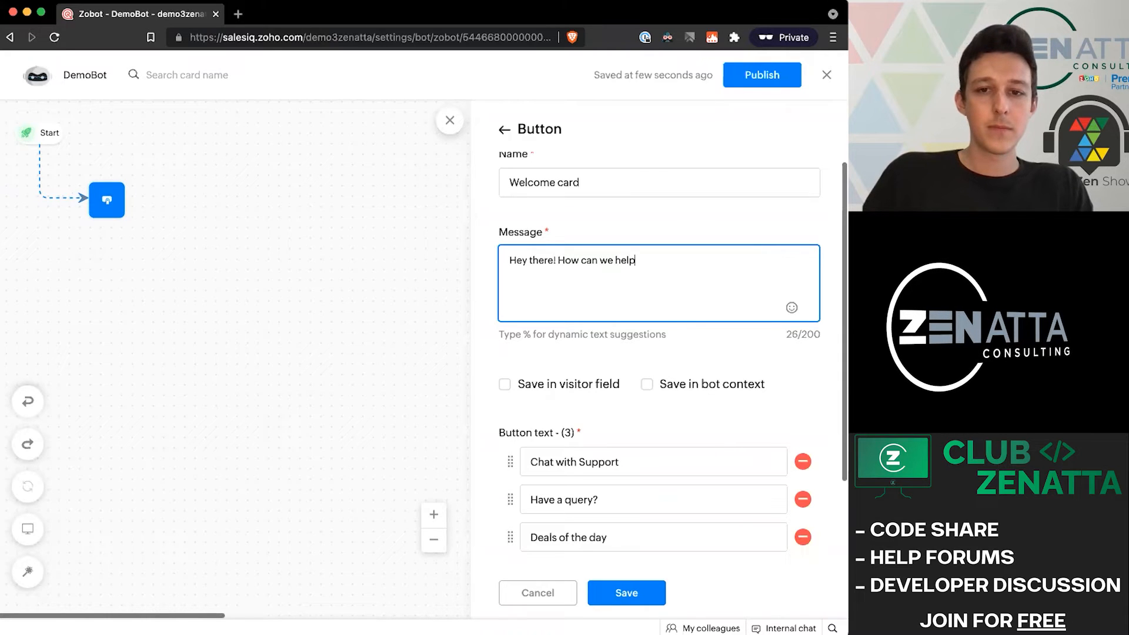
key(shift+alt+Left)
key(shift+alt+Left)
key(shift+alt+Left)
key(shift+alt+Left)
key(shift+Left)
key(BackSpace)
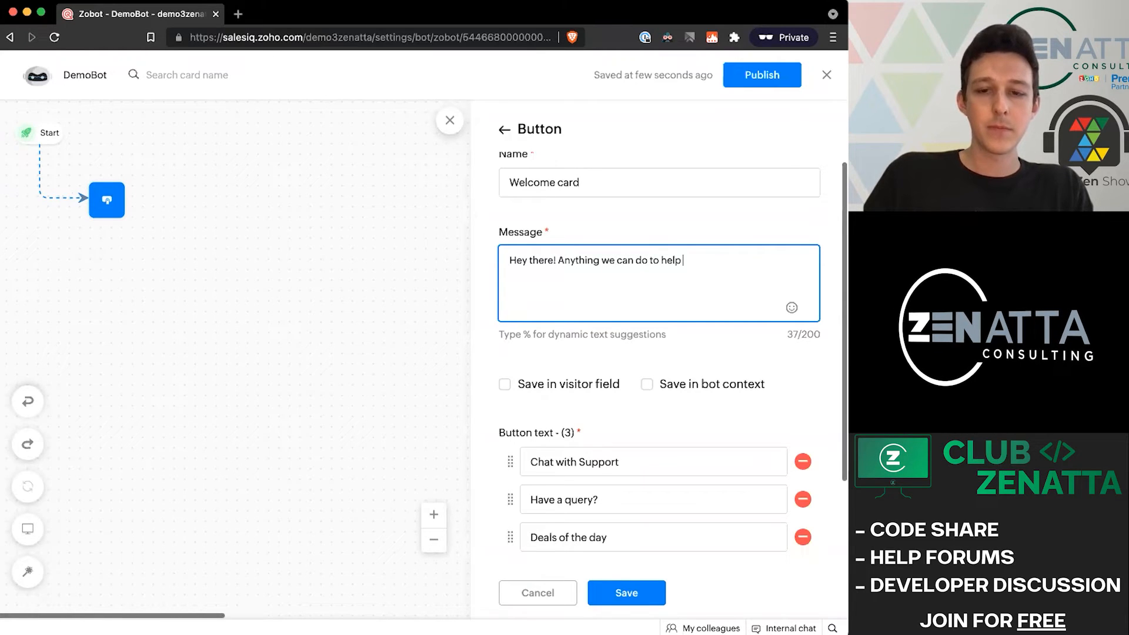
Keep "Chat with Support" as the first button, set the others to "Chat with Sales" and "I'm just browsing", and save the welcome card
click(644, 453)
triple_click(611, 429)
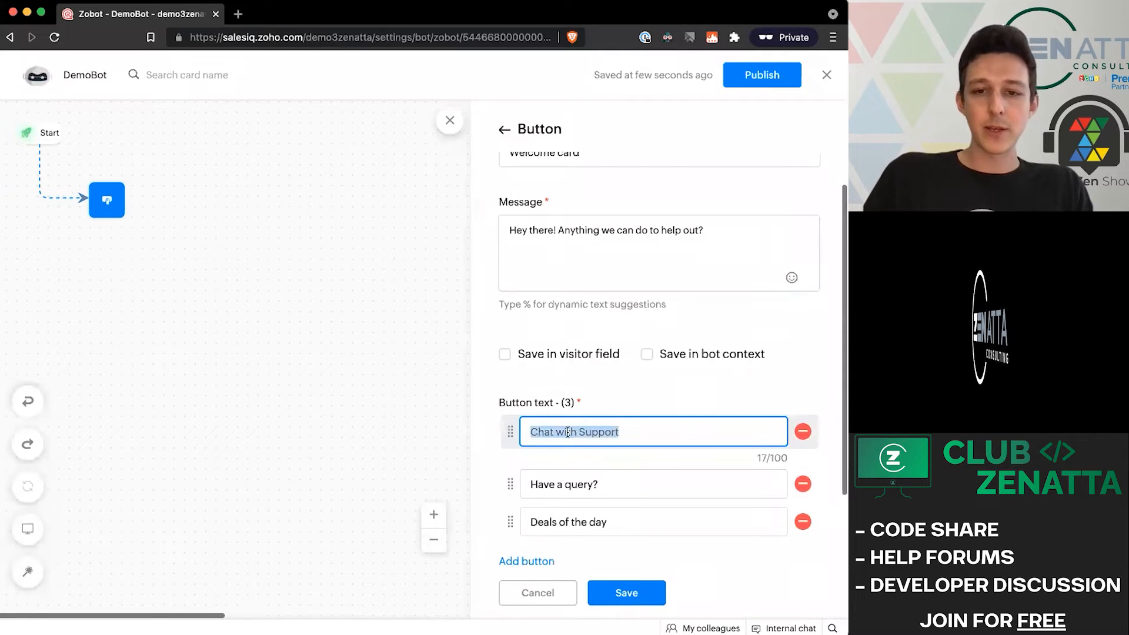
triple_click(598, 466)
text(Ch)
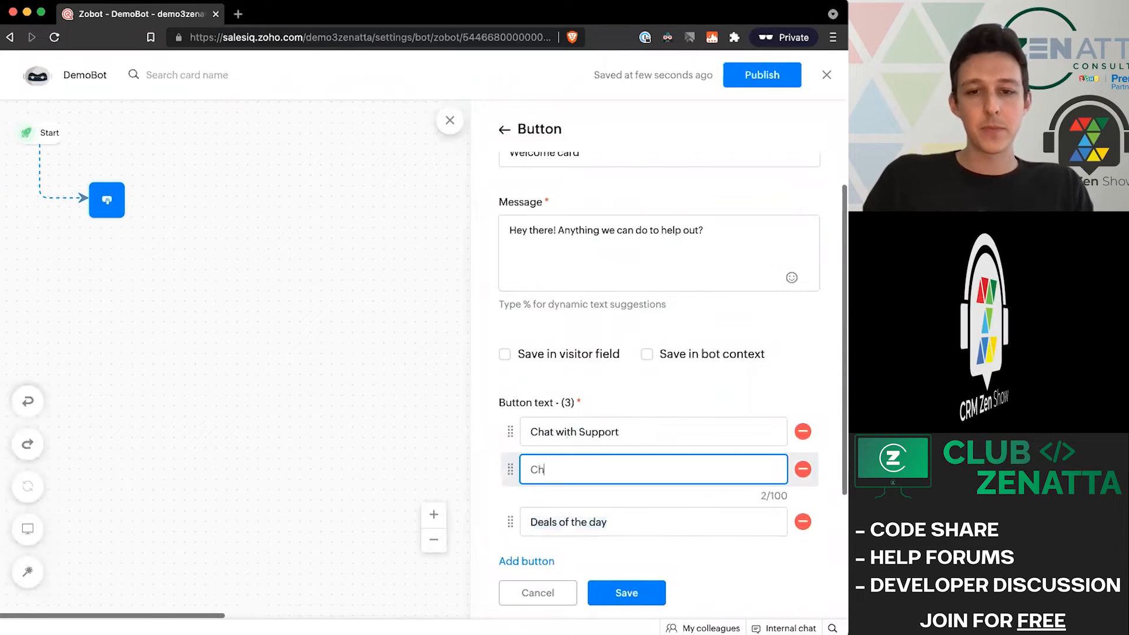
text(at with Sales)
triple_click(609, 507)
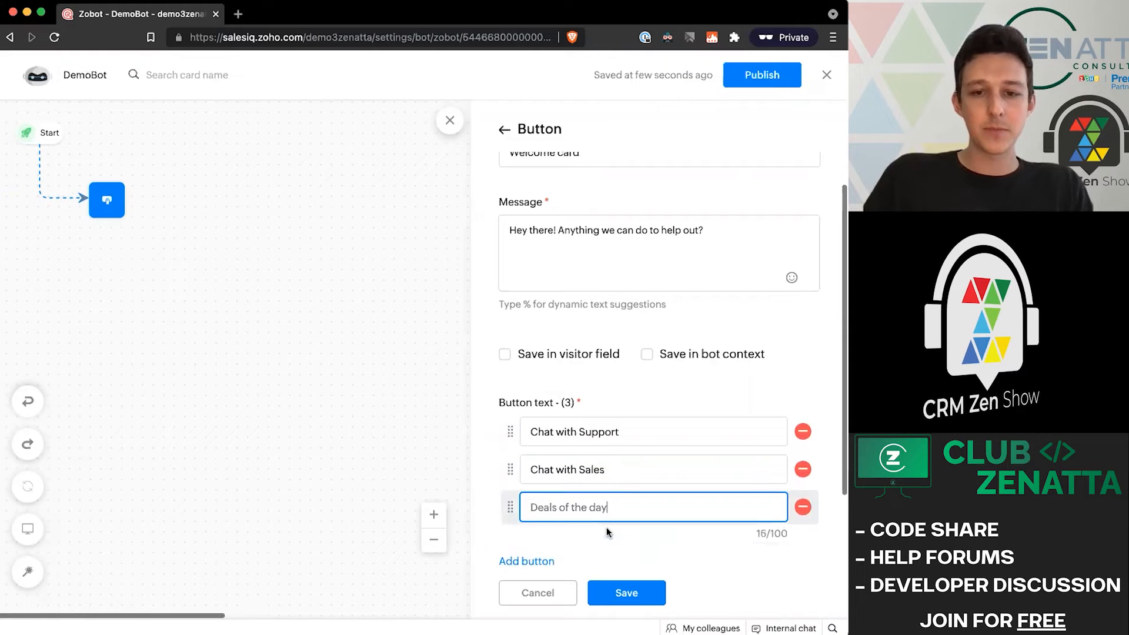
text(I'm ju)
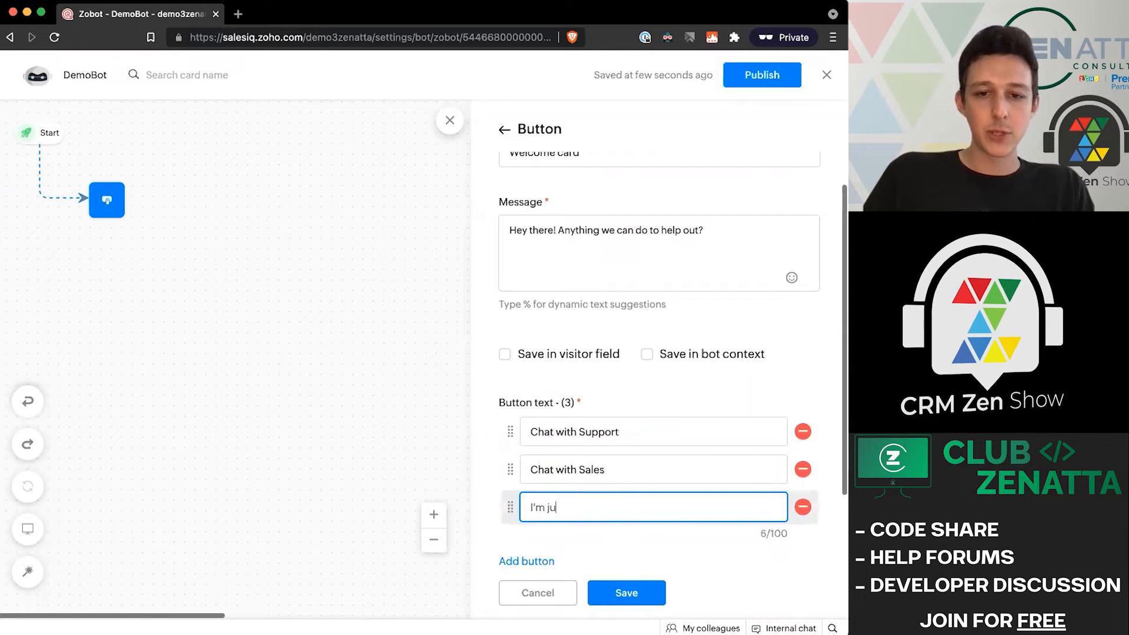
text(st browsing)
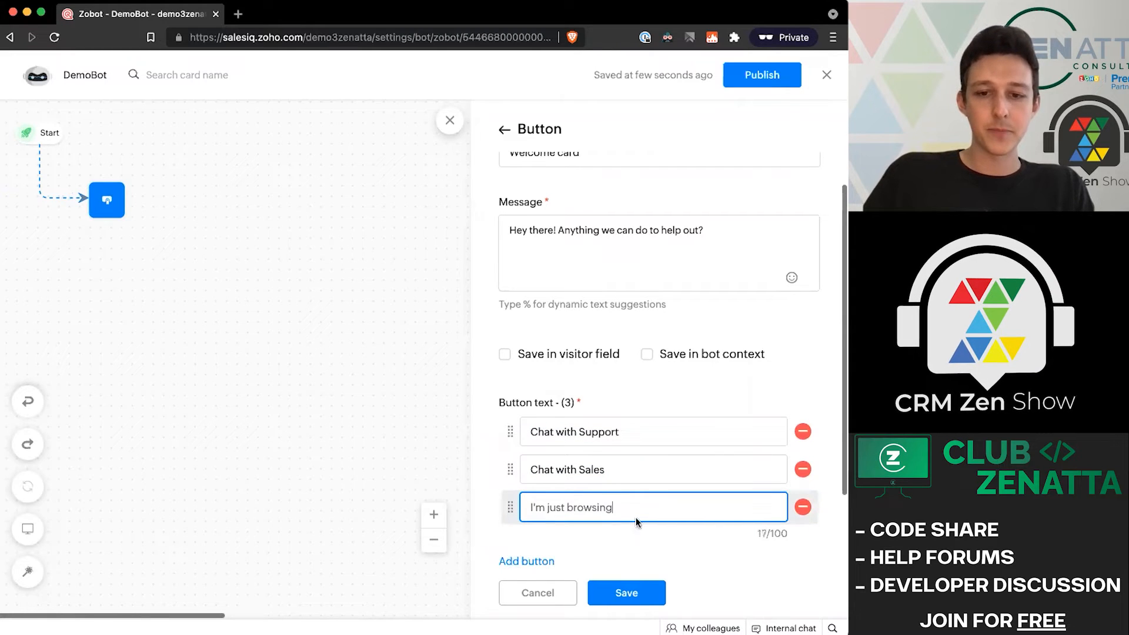
click(634, 595)
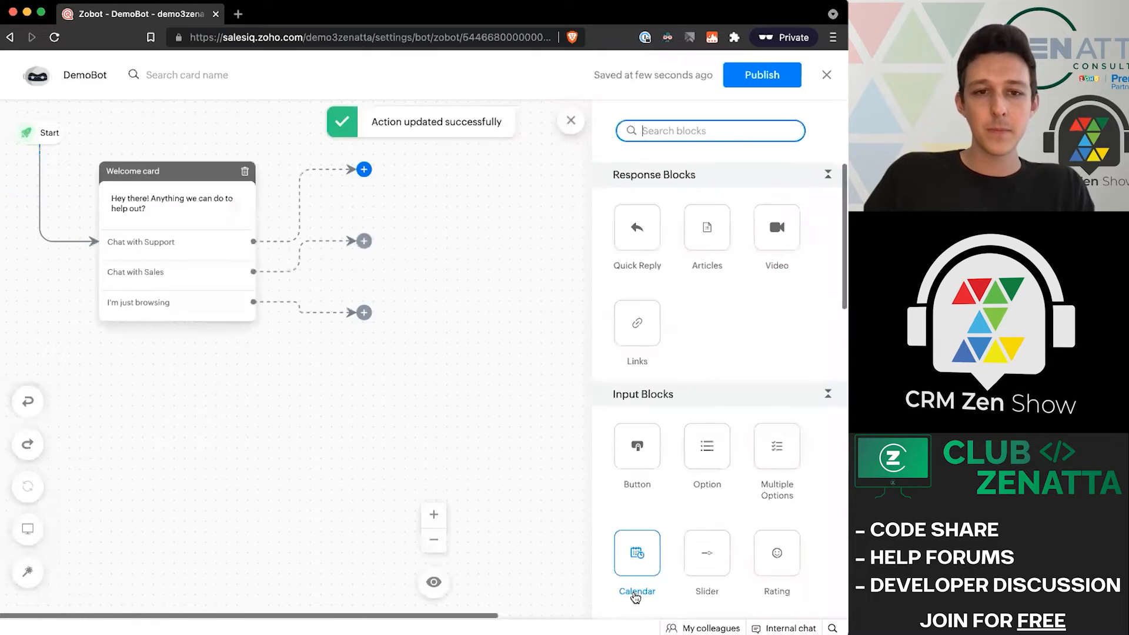
Move the open endpoints of the Chat with Sales and Chat with Support branches farther from the welcome card
scroll(331, 307, left, 2)
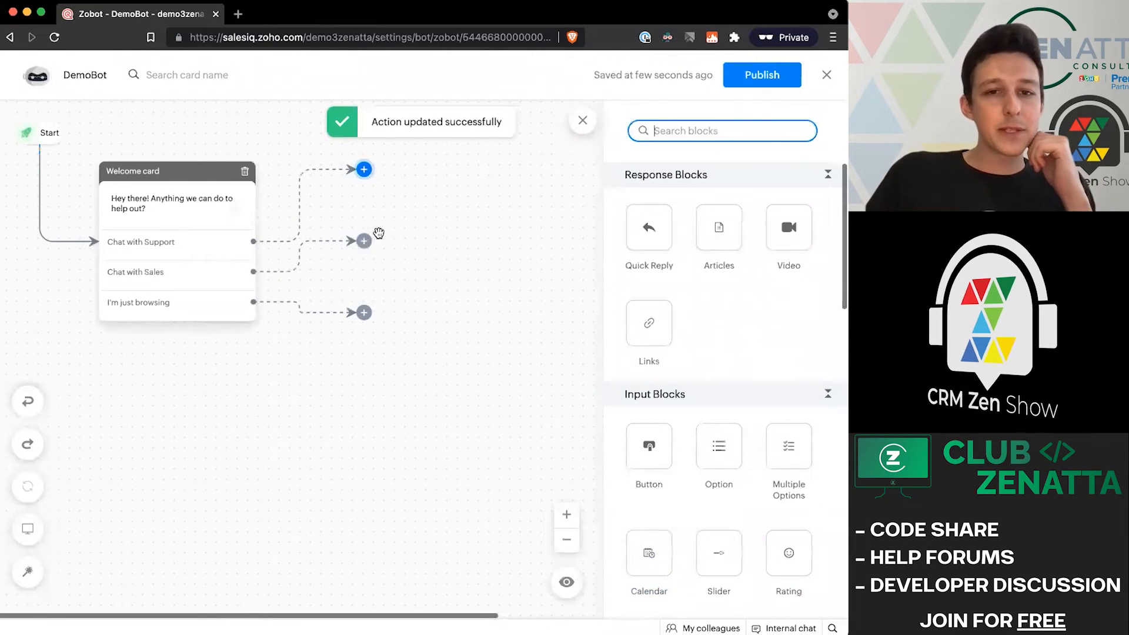
drag(366, 243, 410, 277)
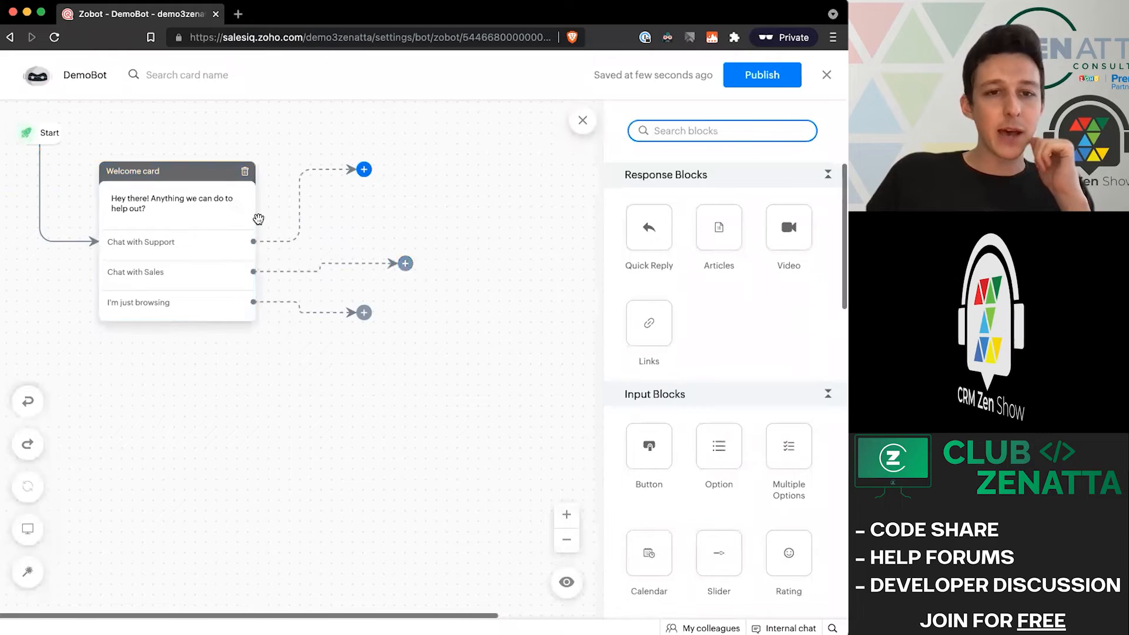
click(230, 236)
click(378, 175)
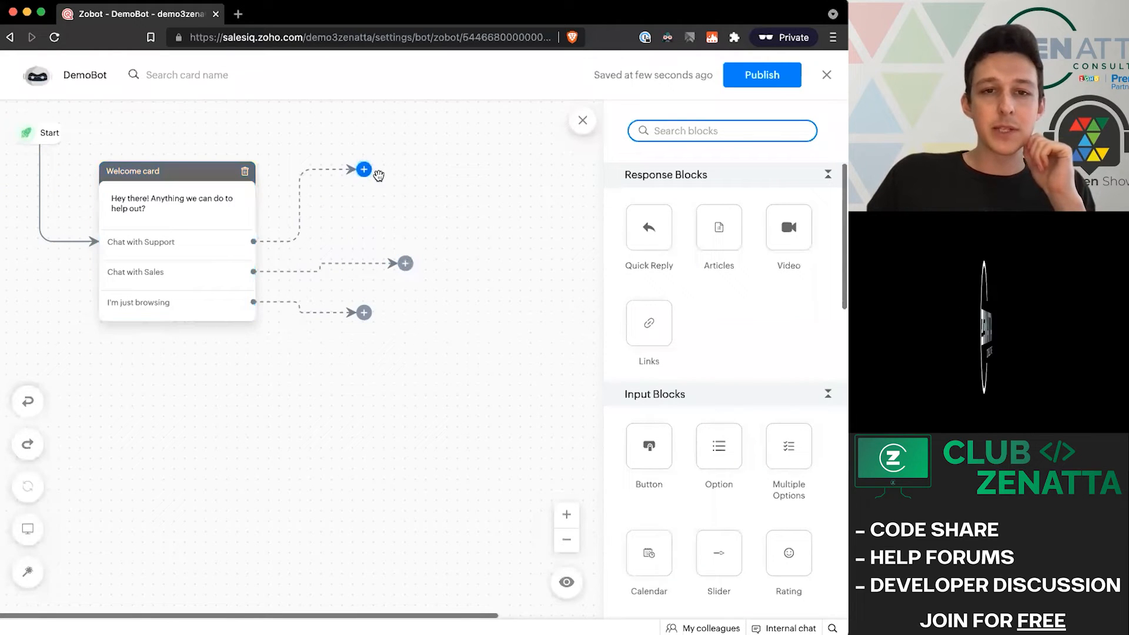
drag(367, 177, 401, 187)
click(216, 183)
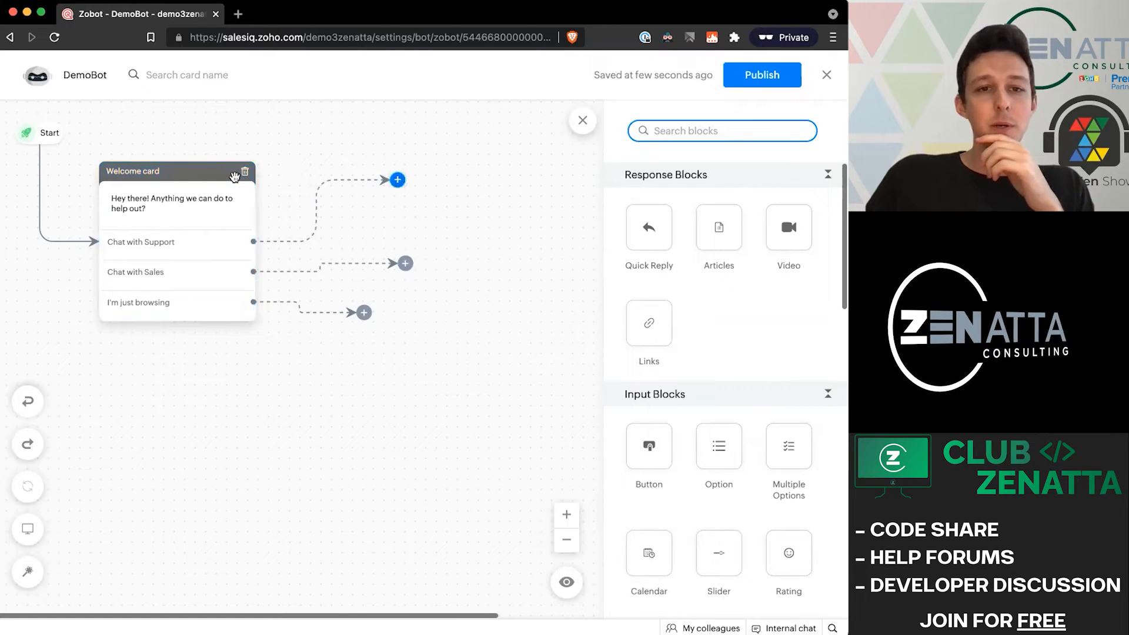
Add a Name block to the Chat with Support branch and save it with its default settings
scroll(655, 260, down, 10)
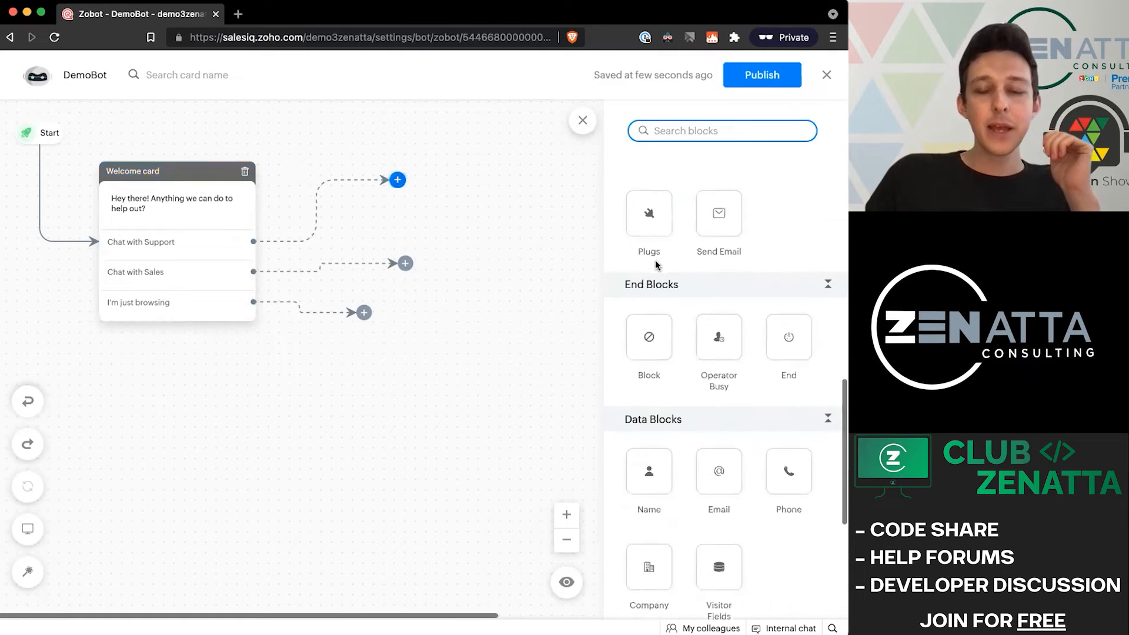
scroll(705, 281, down, 3)
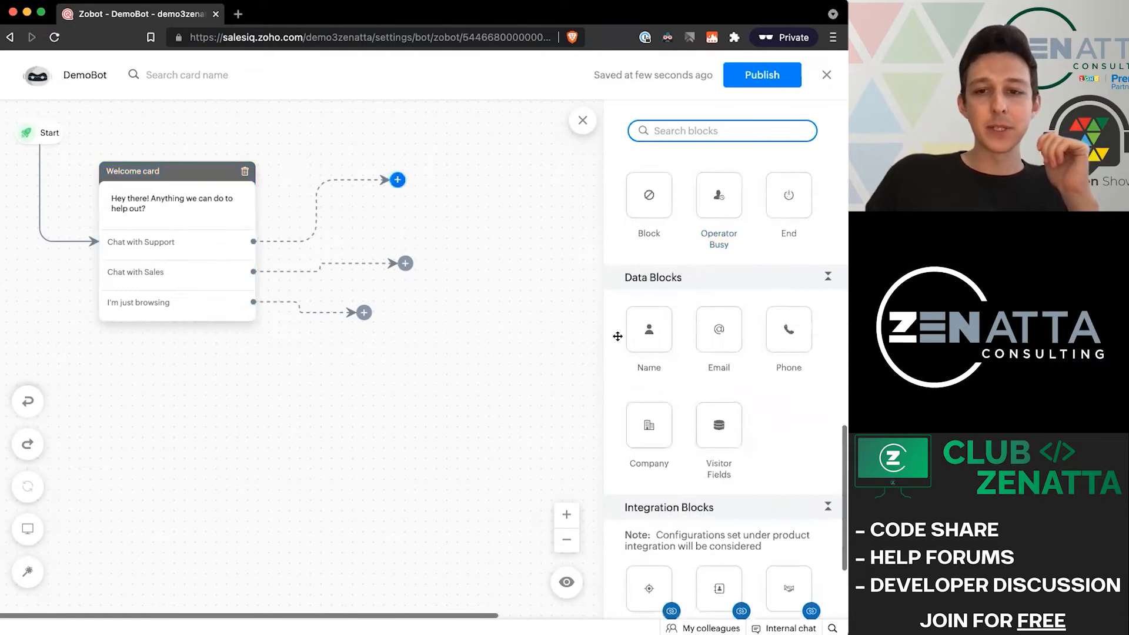
scroll(769, 371, up, 1)
scroll(769, 371, up, 1)
drag(657, 393, 649, 368)
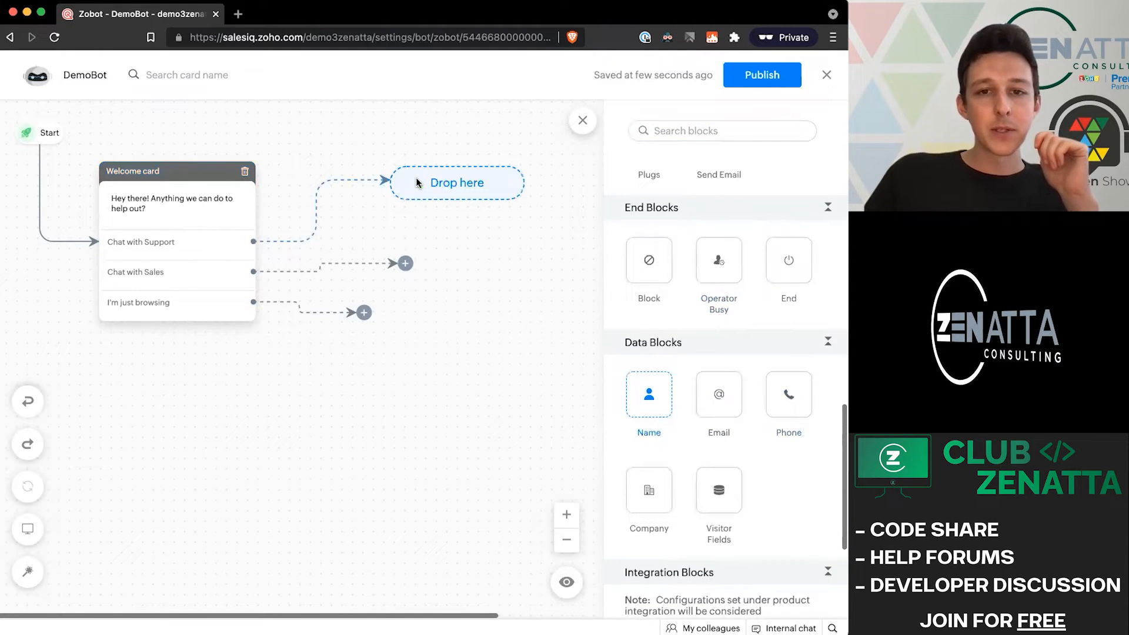
drag(416, 180, 416, 180)
click(626, 594)
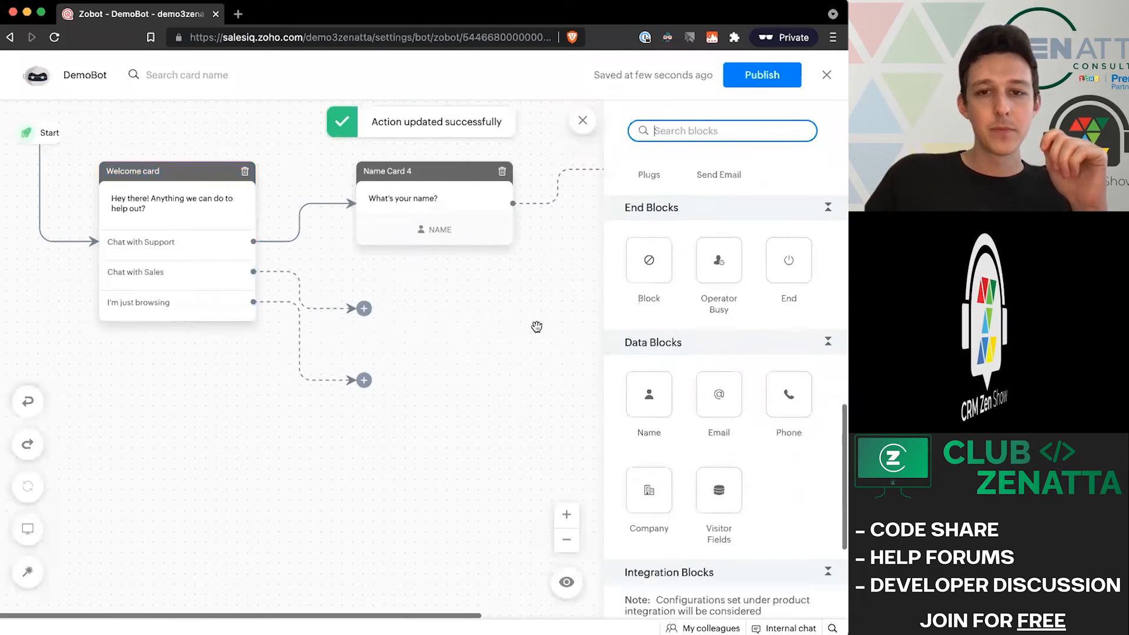
Add an Email block after the Name card and save it with its default settings
drag(536, 324, 384, 327)
drag(737, 406, 478, 186)
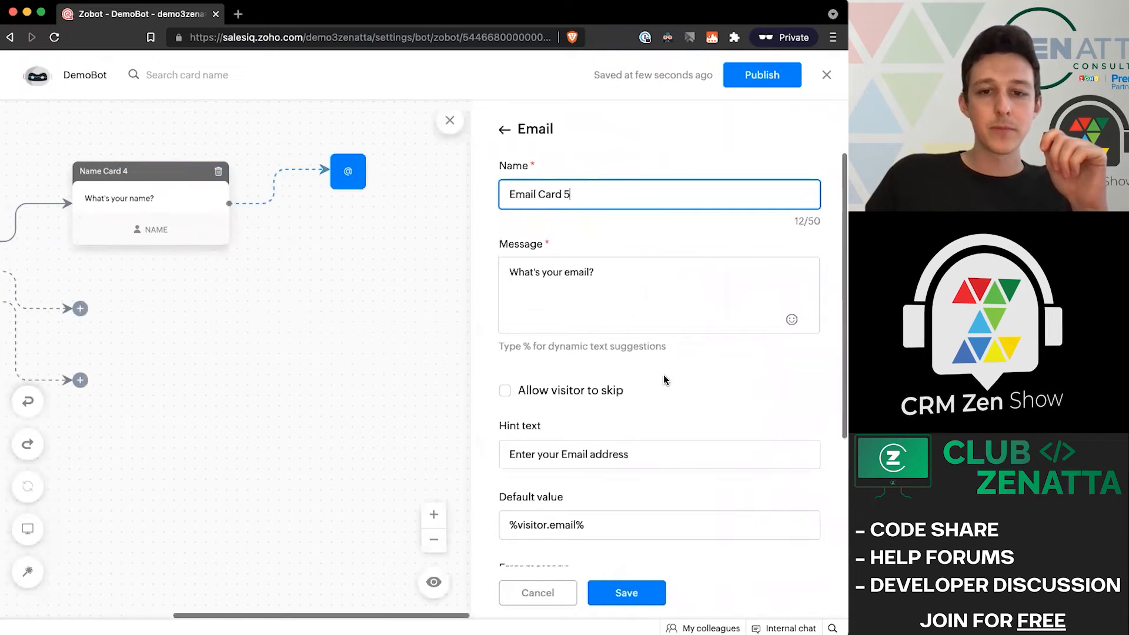
click(648, 594)
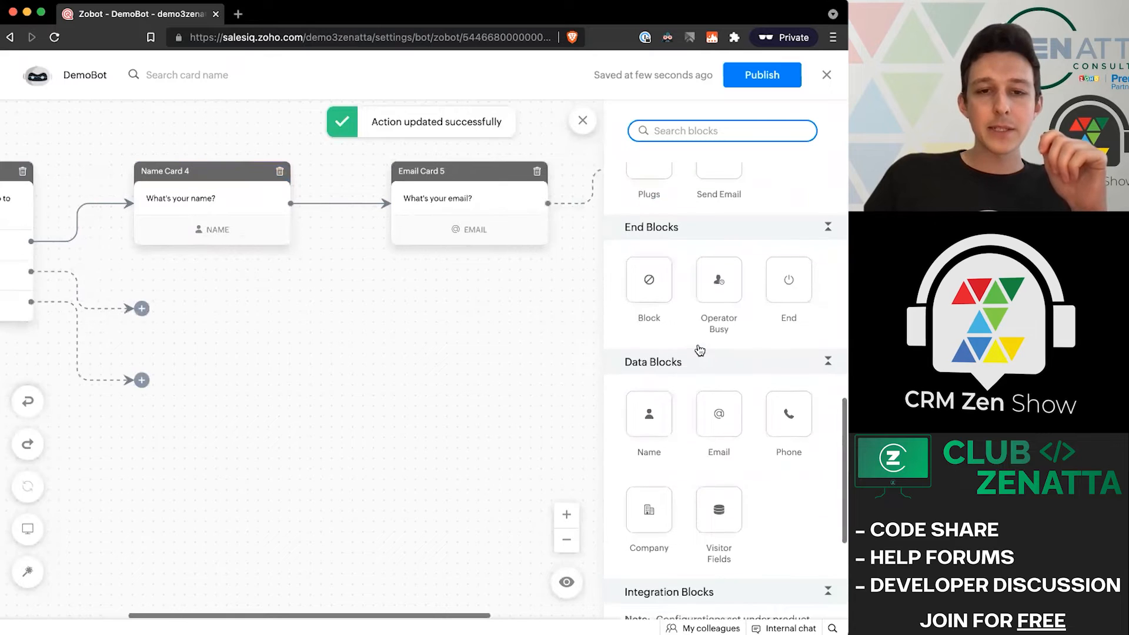
Add a Visitor Fields block after the Email card and set its type to String
scroll(700, 350, up, 2)
scroll(700, 350, down, 5)
scroll(699, 350, up, 10)
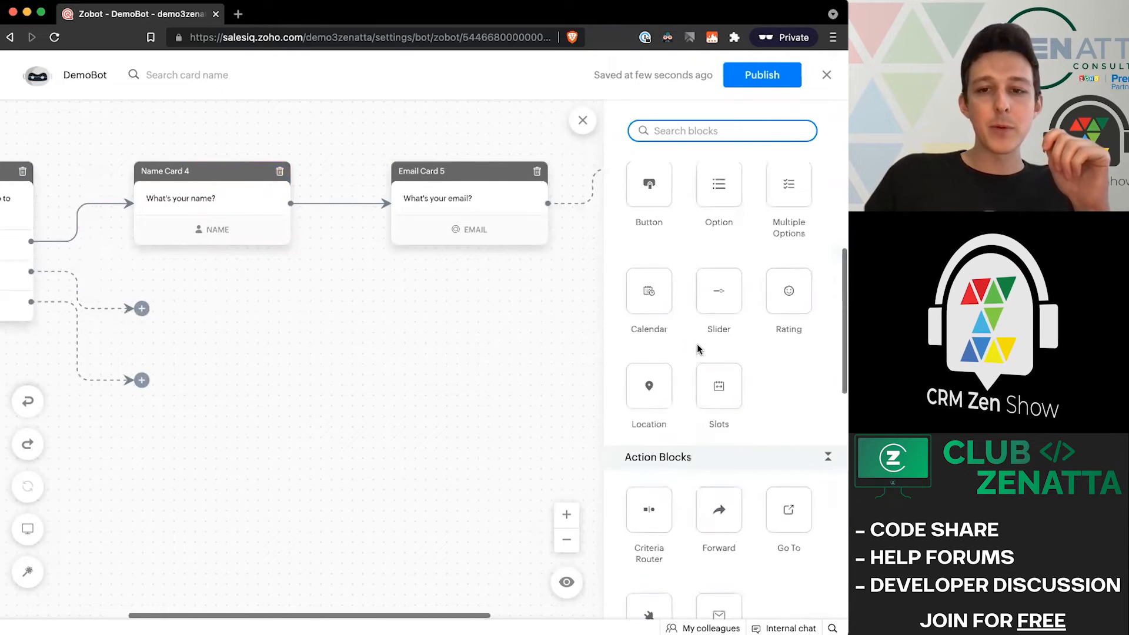
scroll(698, 348, up, 4)
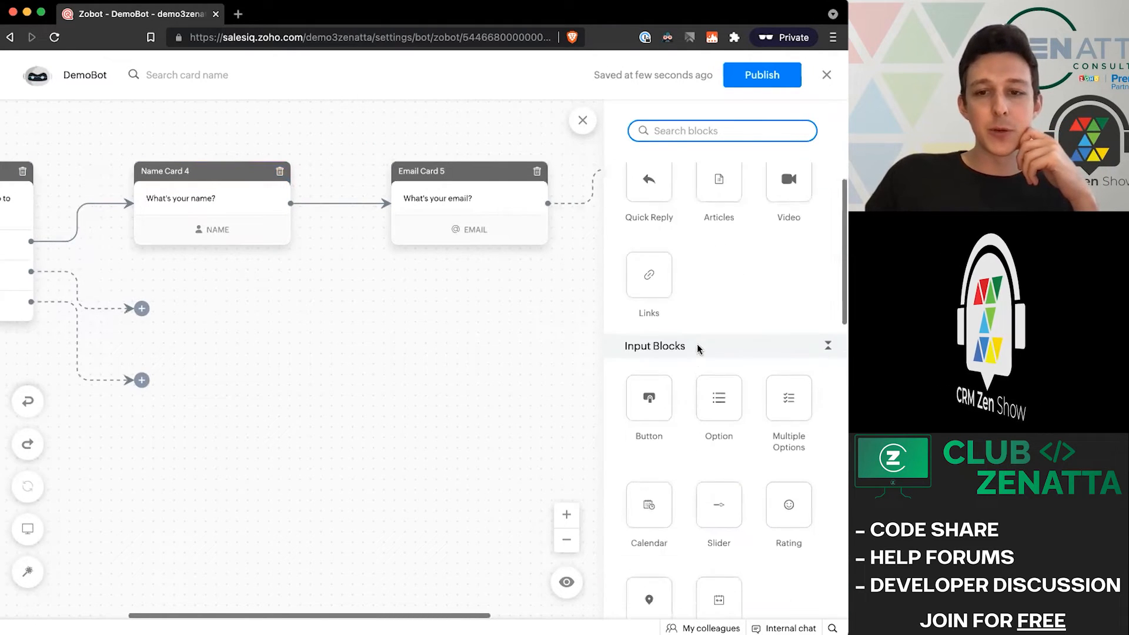
scroll(698, 348, down, 2)
scroll(698, 348, up, 4)
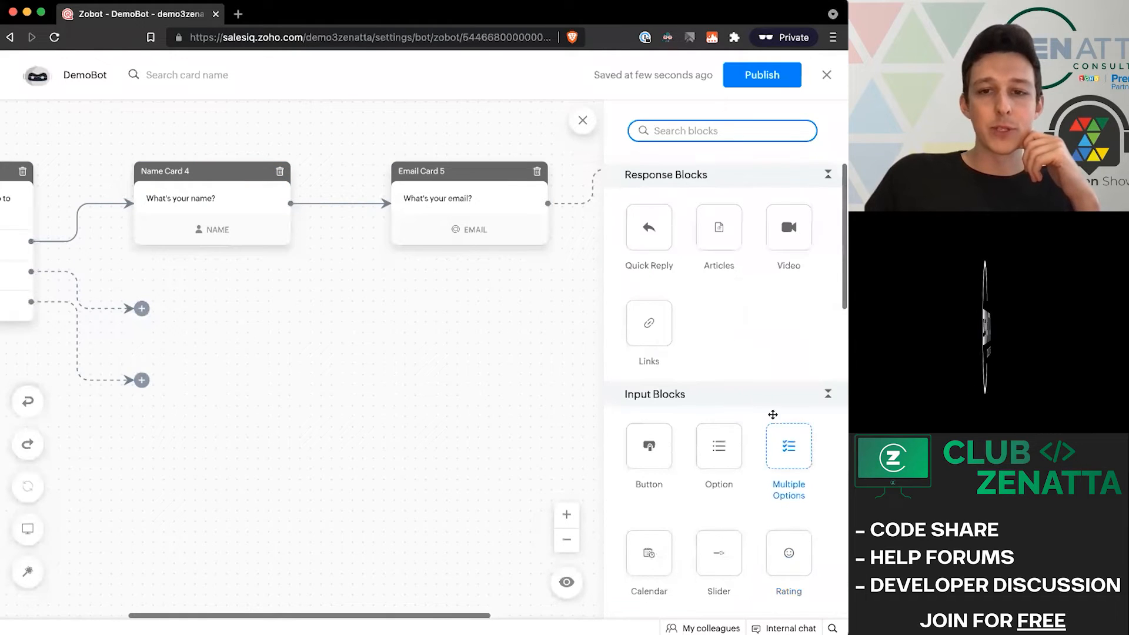
drag(565, 357, 447, 361)
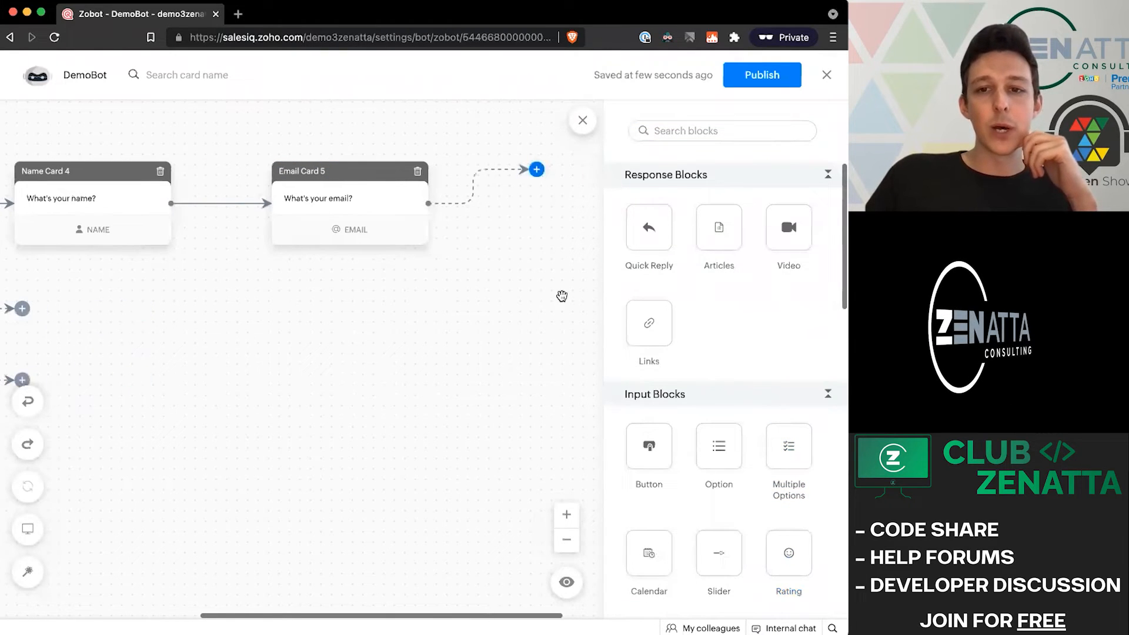
scroll(744, 377, down, 10)
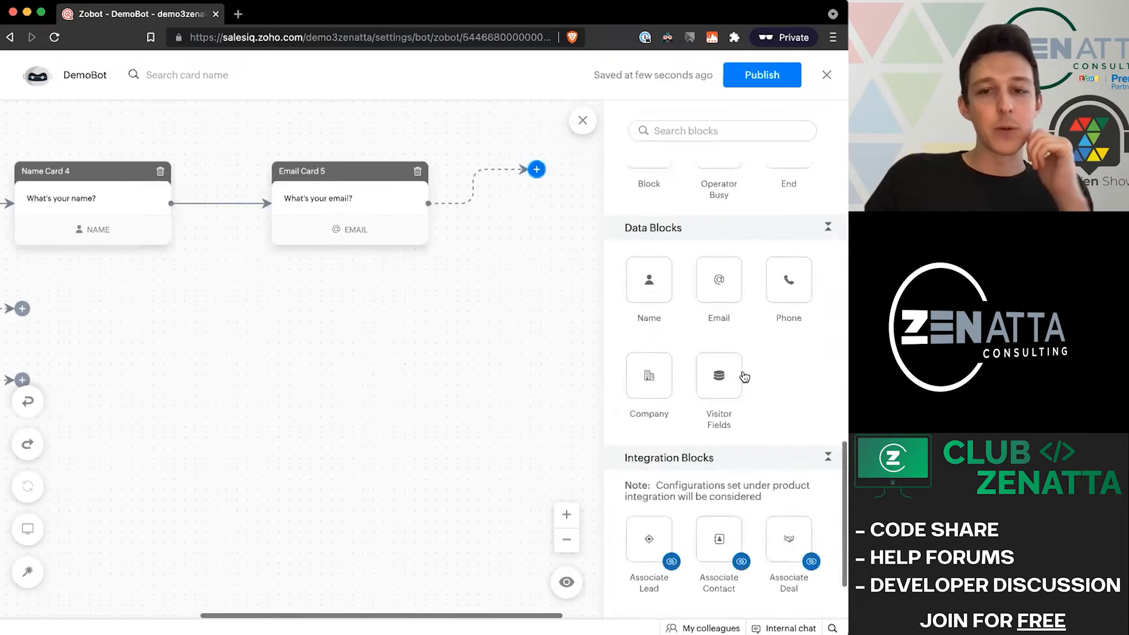
scroll(753, 385, up, 1)
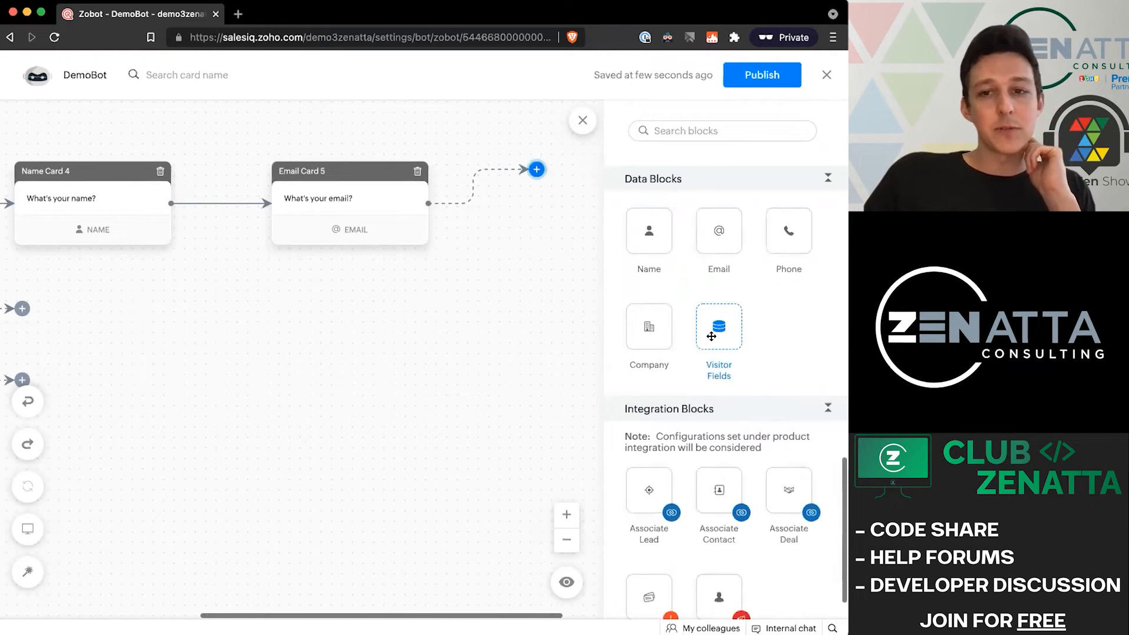
drag(663, 332, 526, 187)
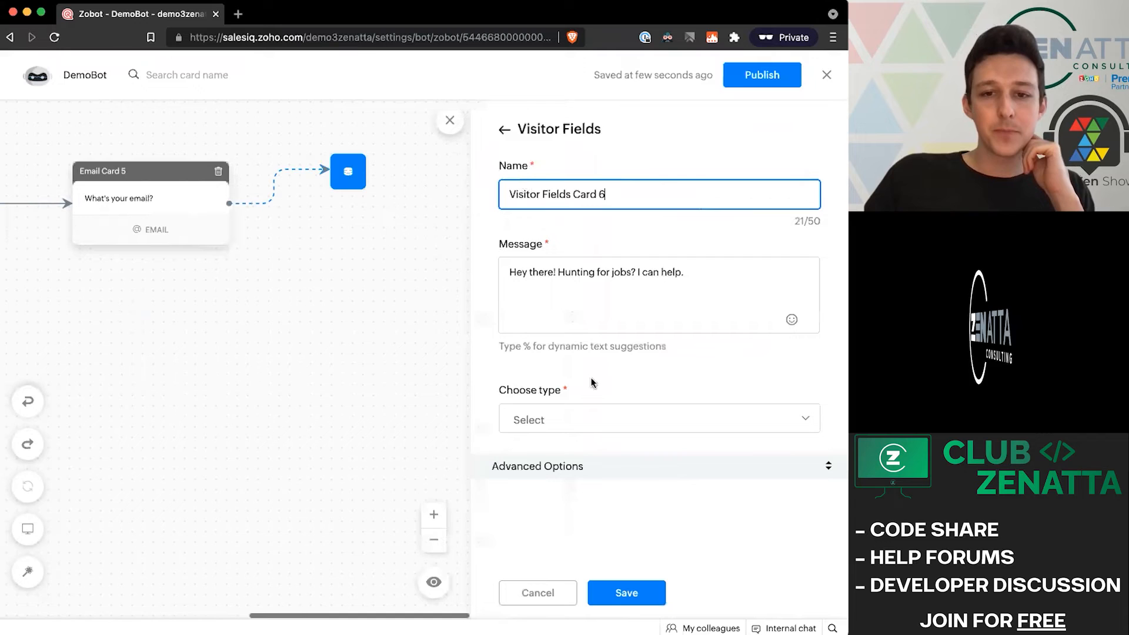
click(598, 423)
scroll(609, 352, down, 1)
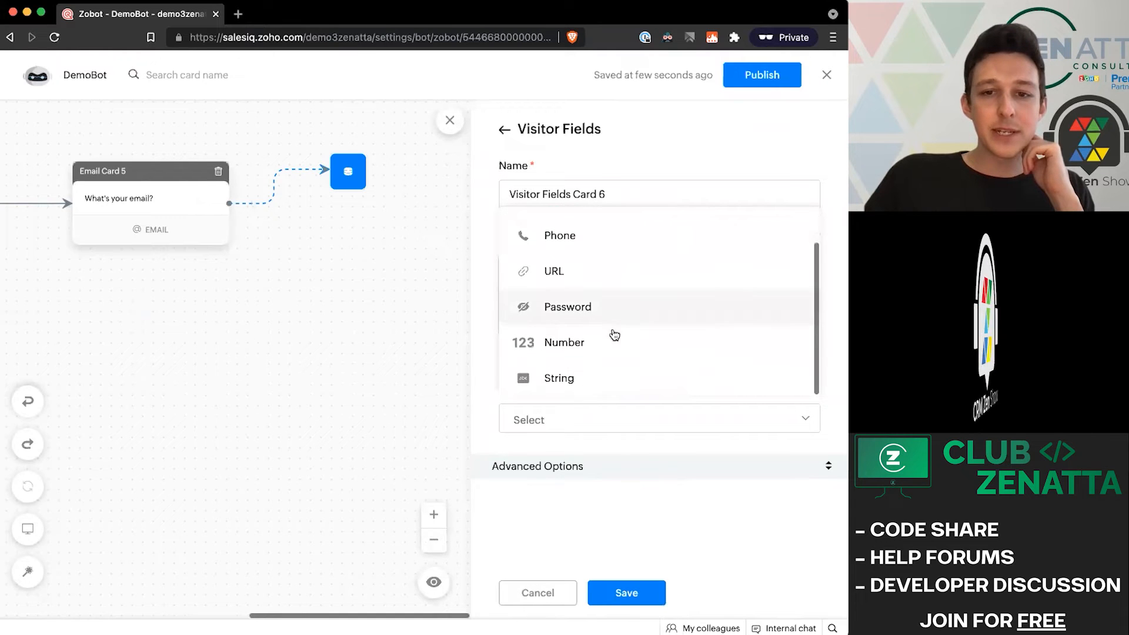
click(621, 382)
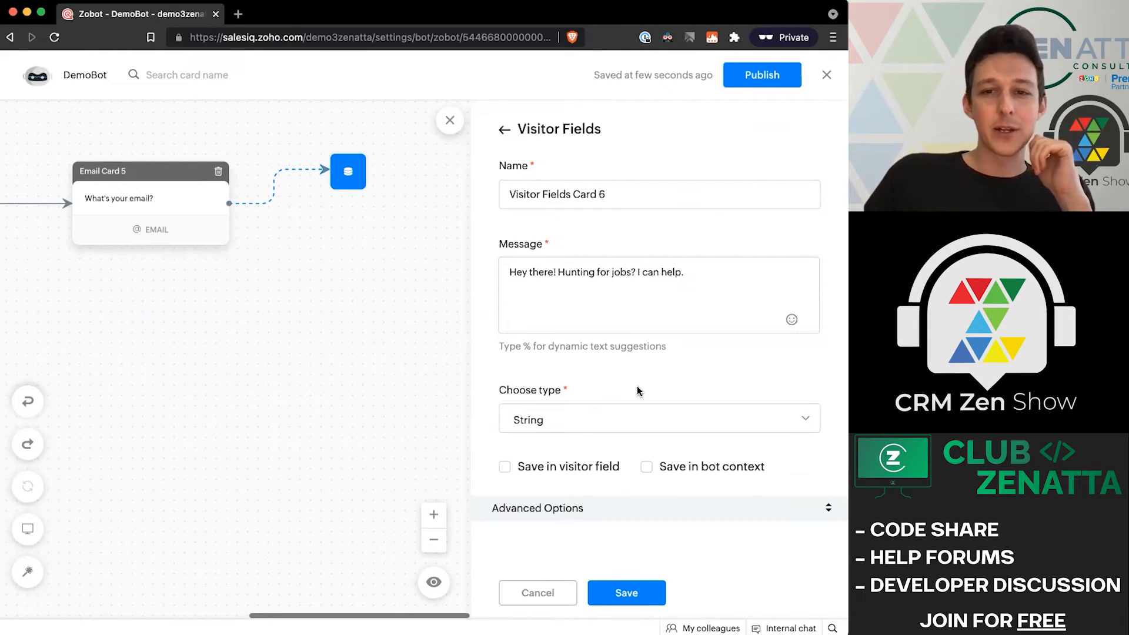
Replace the Visitor Fields card's message with "How can we help out?"
key(shift+Tab)
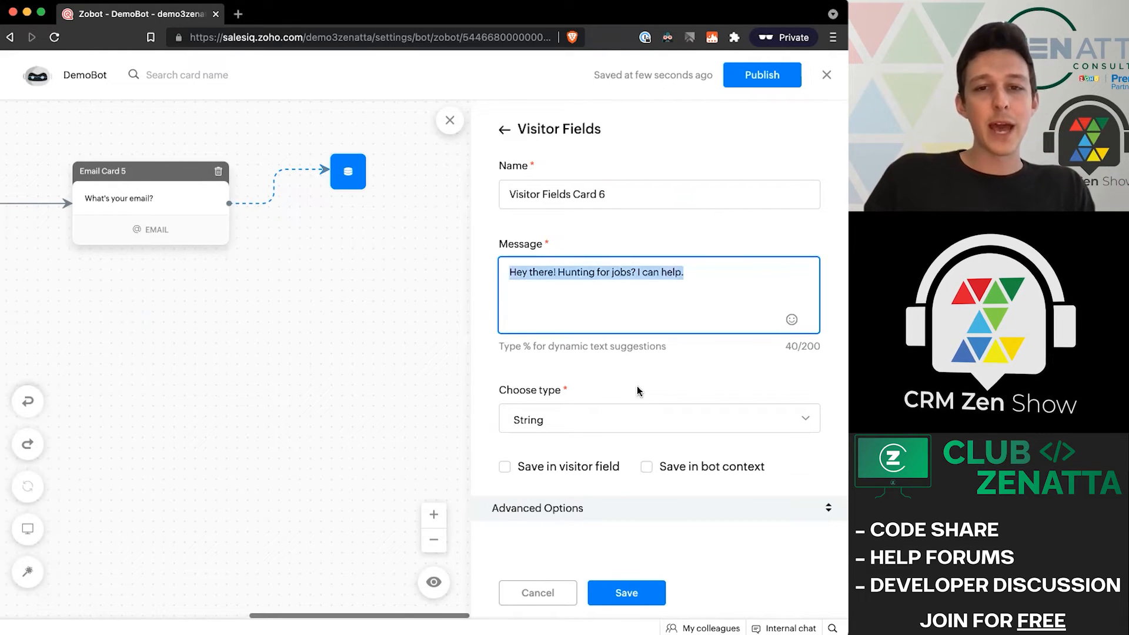
text(we help out?)
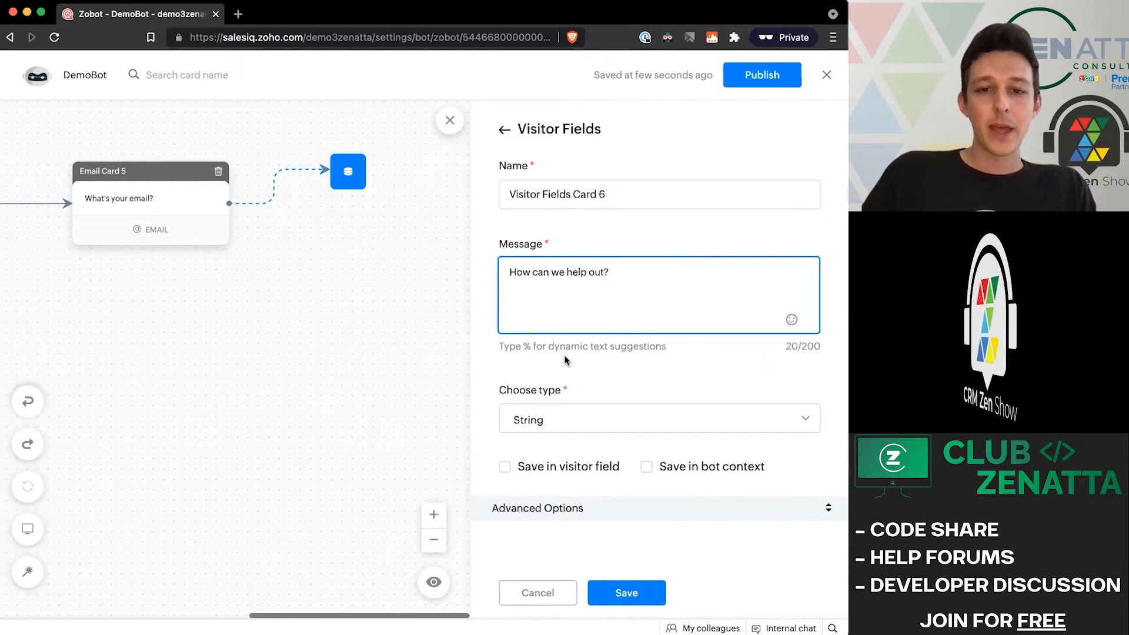
click(564, 361)
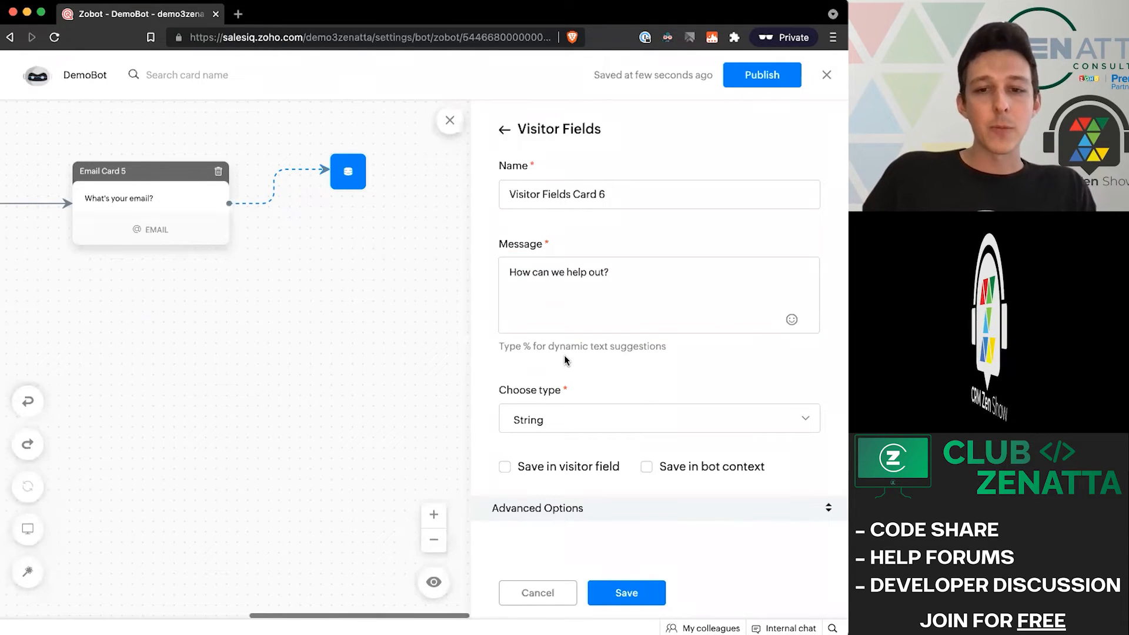
Store the visitor's answer in the bot context under the field name mostrecentsupportrequest and save the Visitor Fields card
click(649, 470)
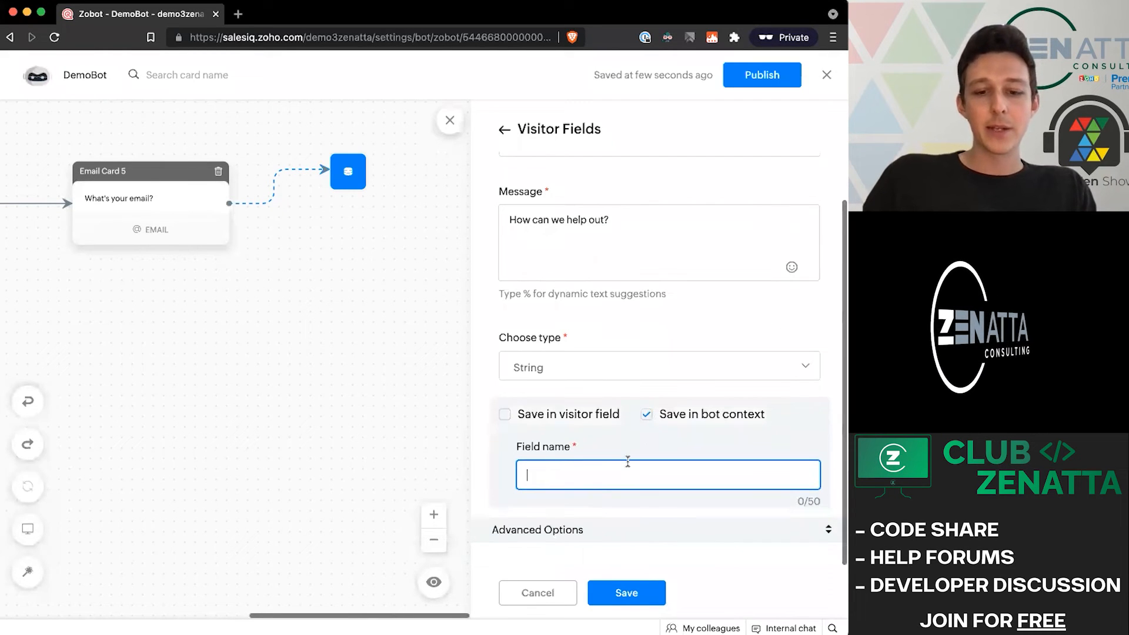
scroll(627, 461, up, 1)
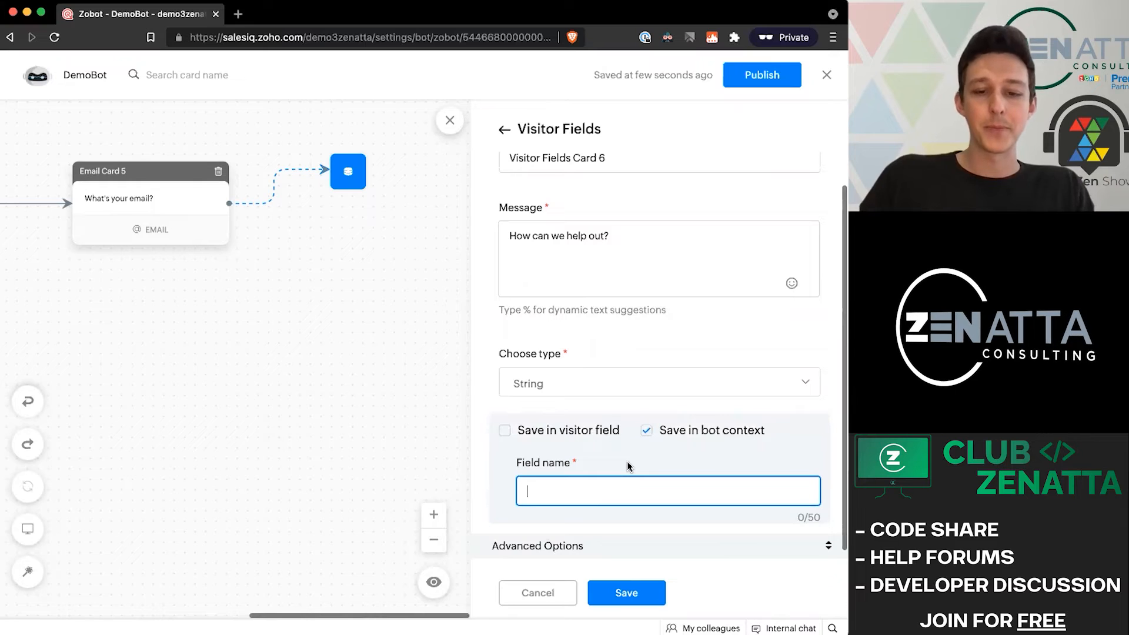
text(mostrecentsupportrequest)
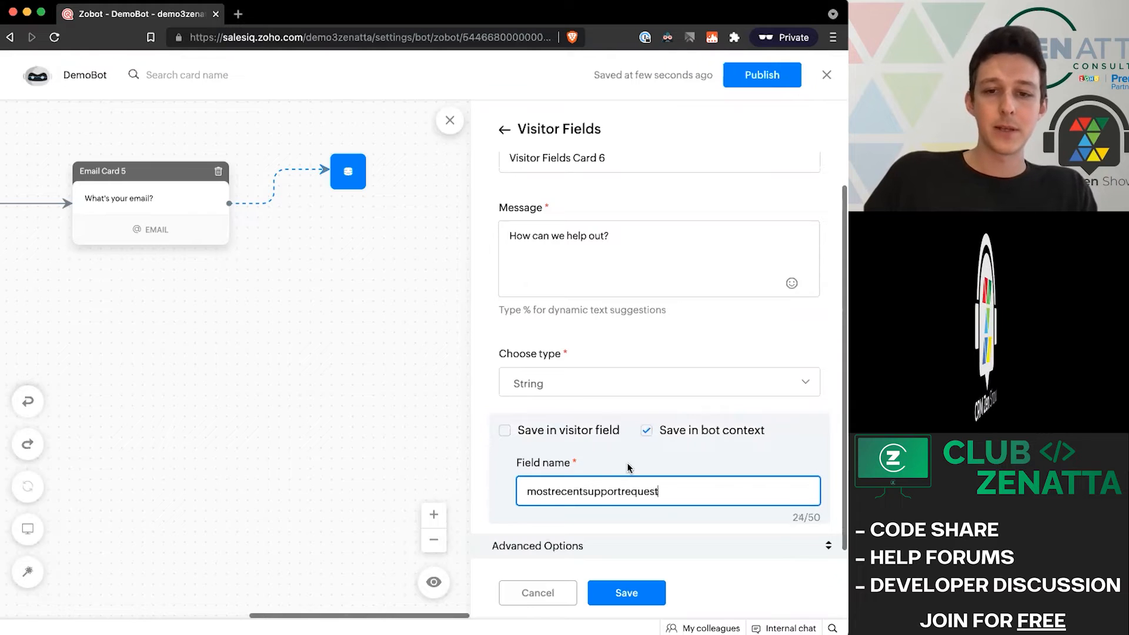
click(643, 594)
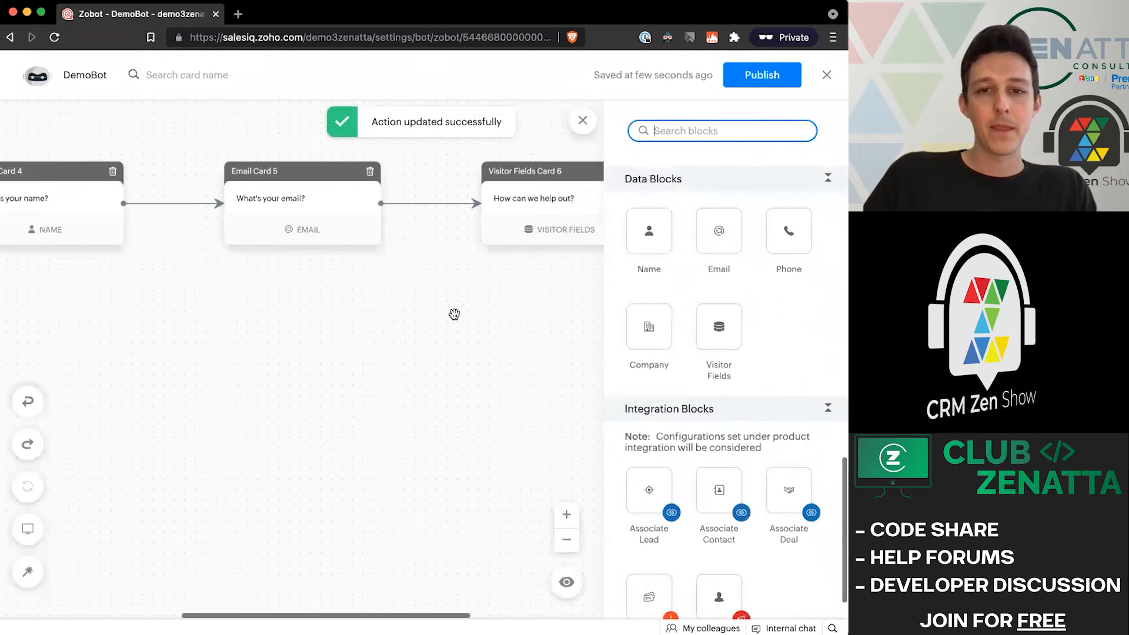
Add a Forward block to the open endpoint after the Visitor Fields card
scroll(454, 315, left, 9)
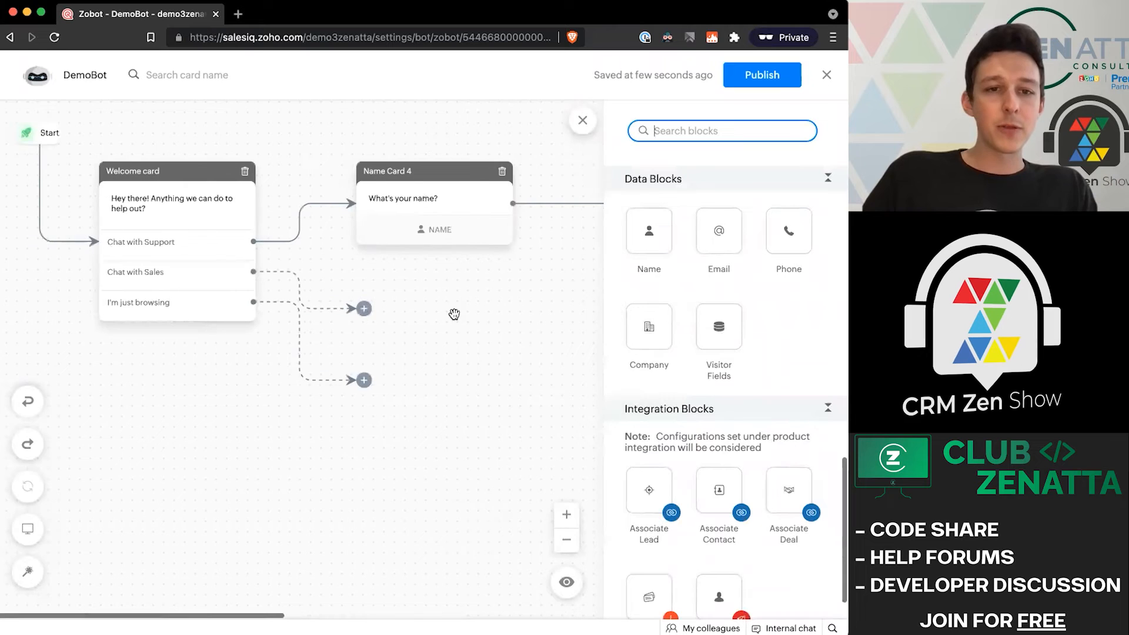
scroll(455, 221, right, 9)
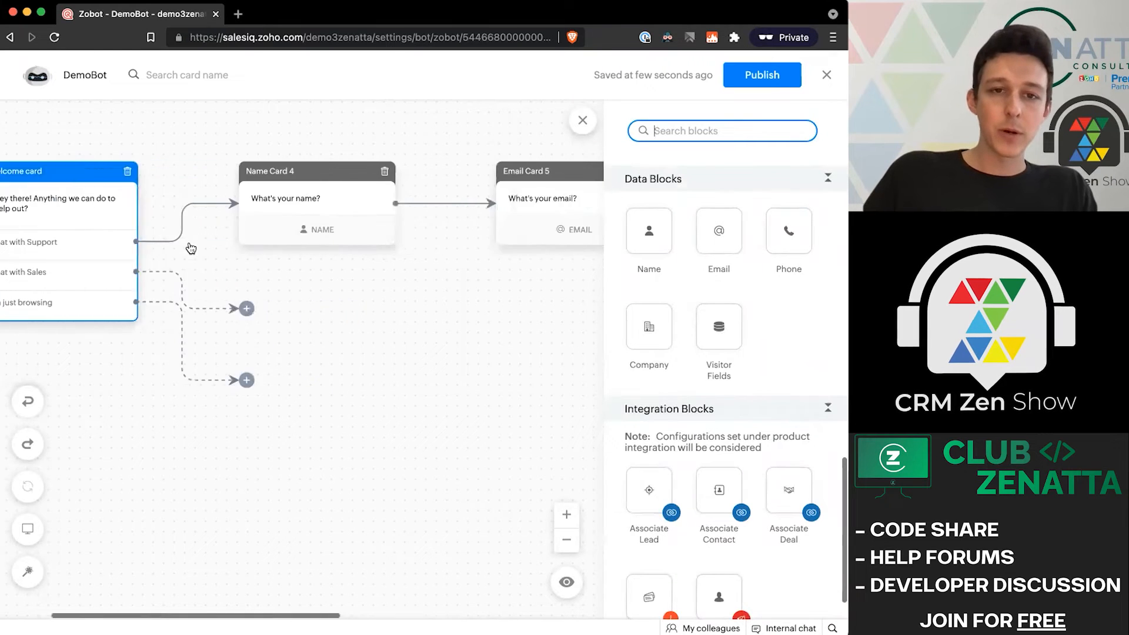
scroll(456, 221, right, 3)
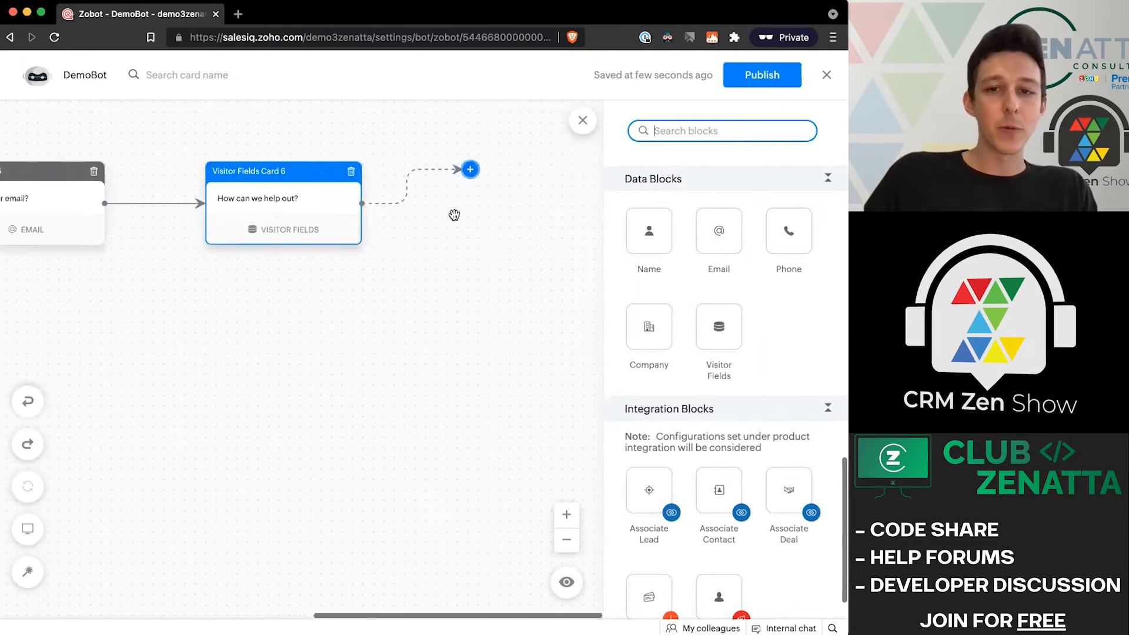
scroll(835, 370, up, 2)
scroll(834, 371, up, 8)
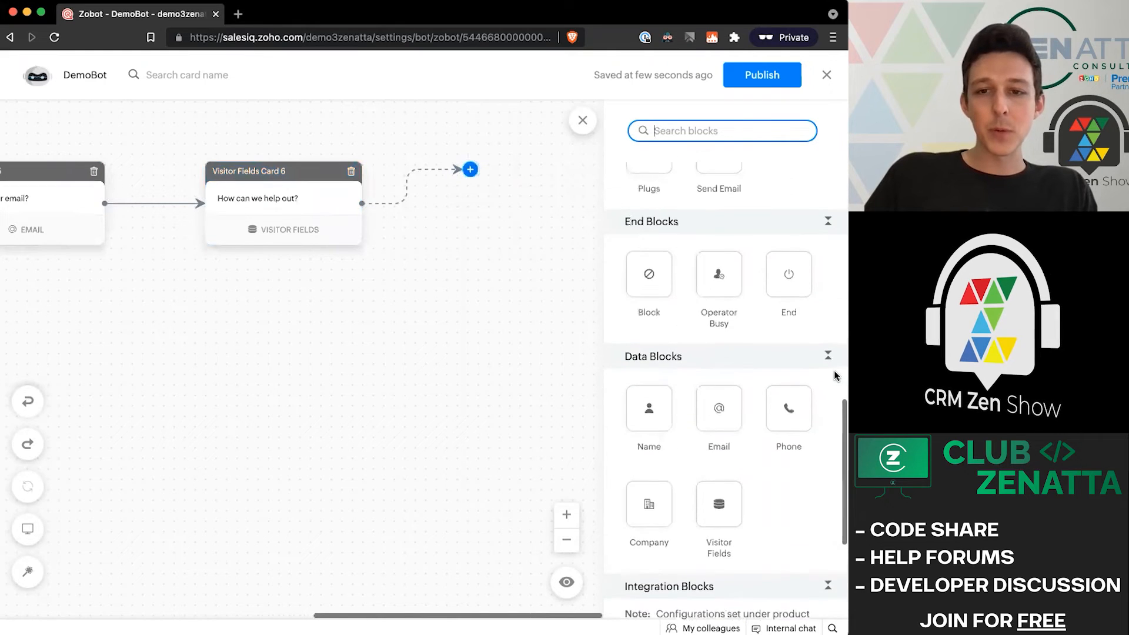
drag(734, 362, 485, 185)
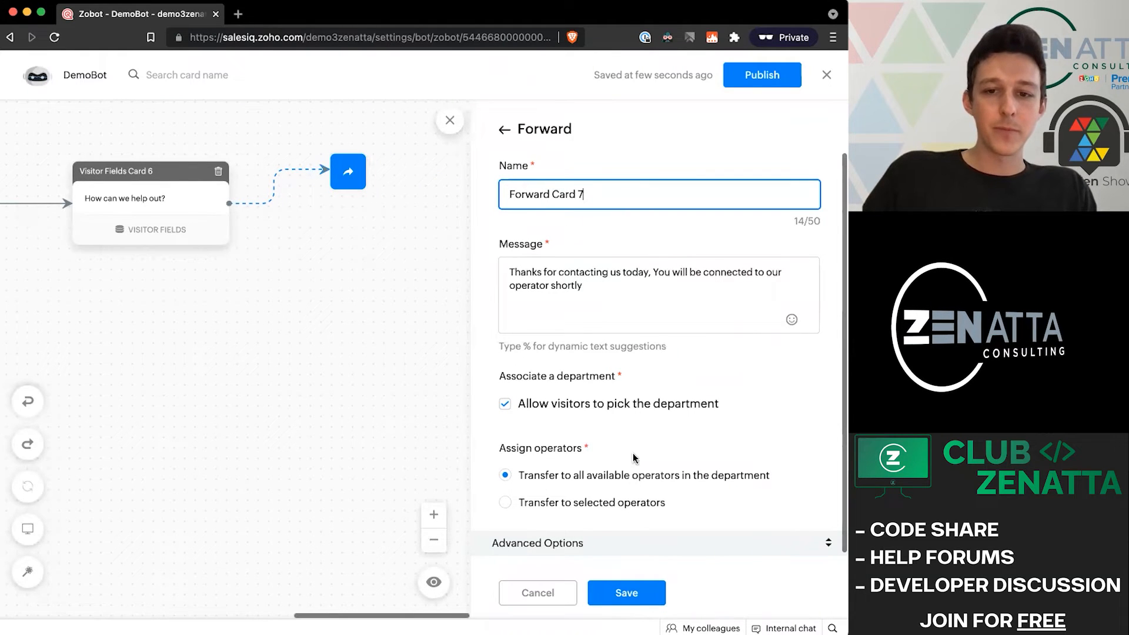
Stop visitors from picking the department and specify demo3zenatta as the Forward card's department
scroll(618, 471, down, 1)
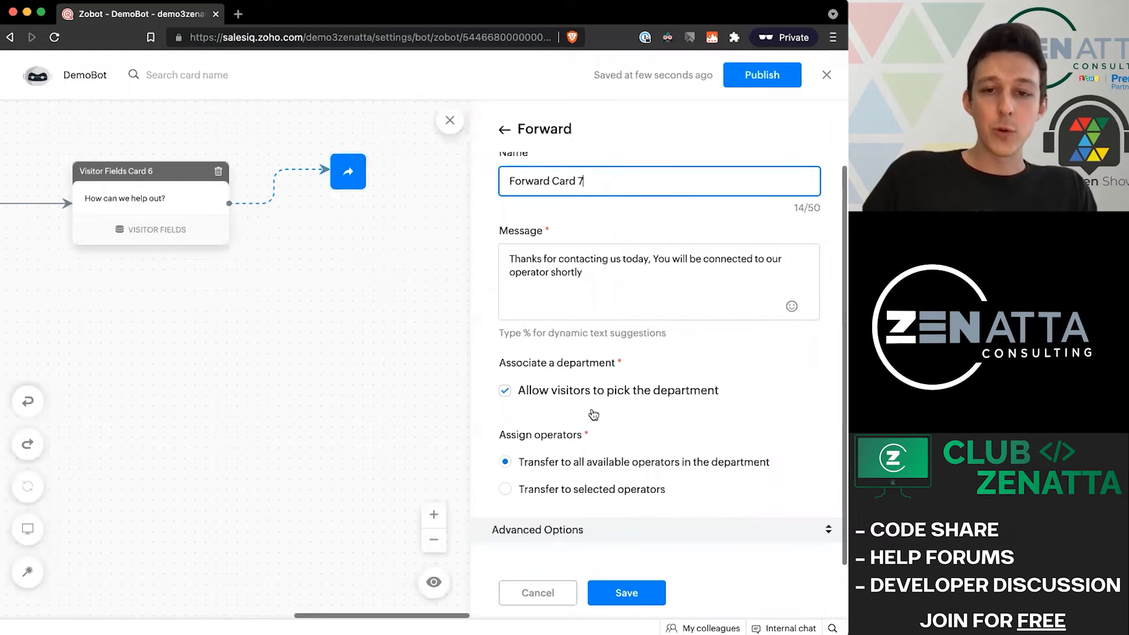
click(601, 394)
click(594, 455)
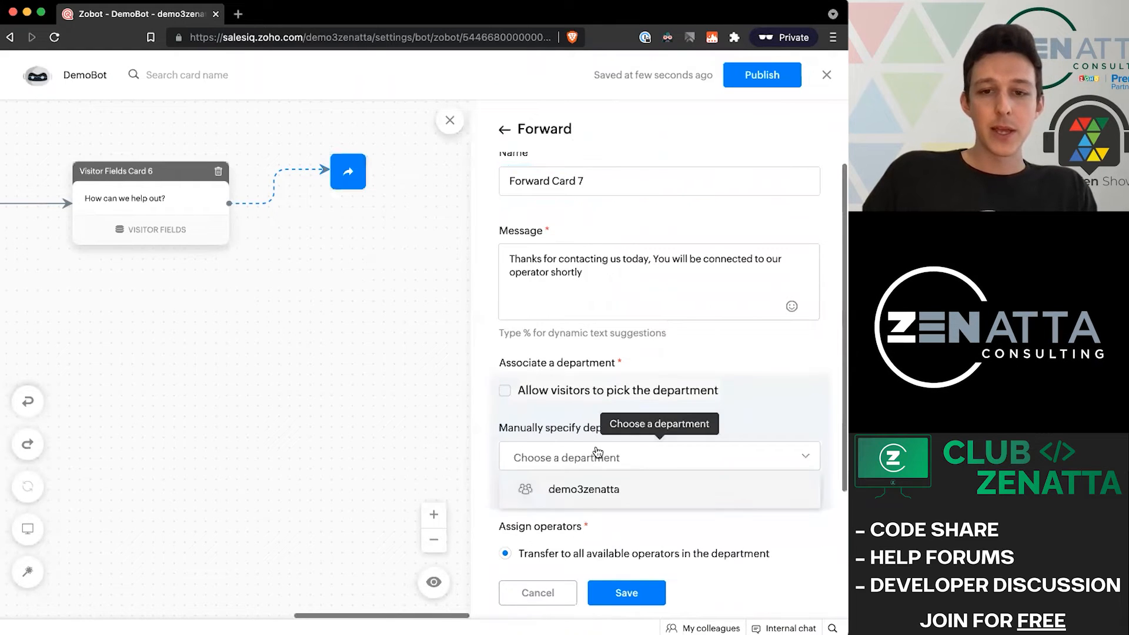
click(590, 475)
Transfer the chat to selected operators only, choose the Zenatta Demo operator, and save the Forward card
scroll(590, 471, down, 3)
click(585, 521)
scroll(583, 500, down, 5)
click(612, 456)
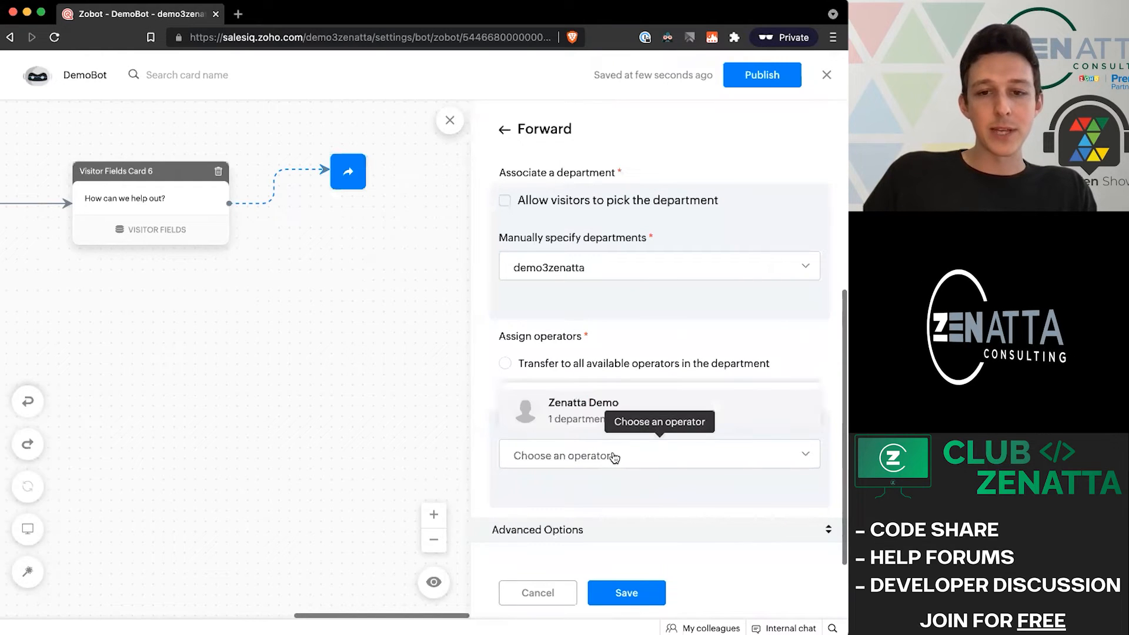
click(607, 417)
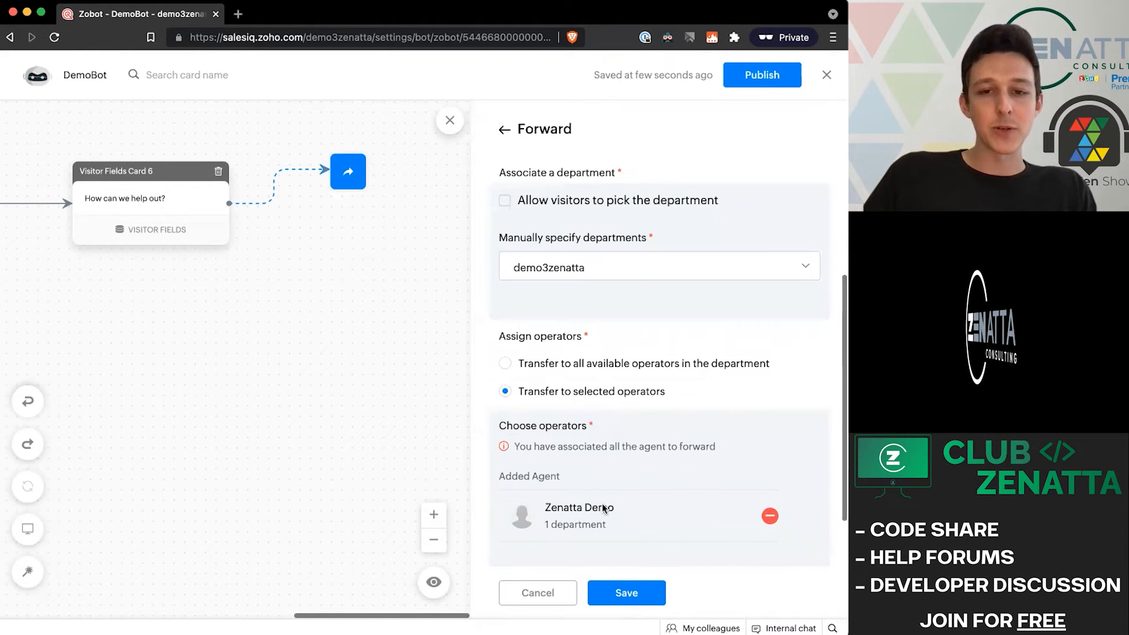
scroll(617, 463, down, 1)
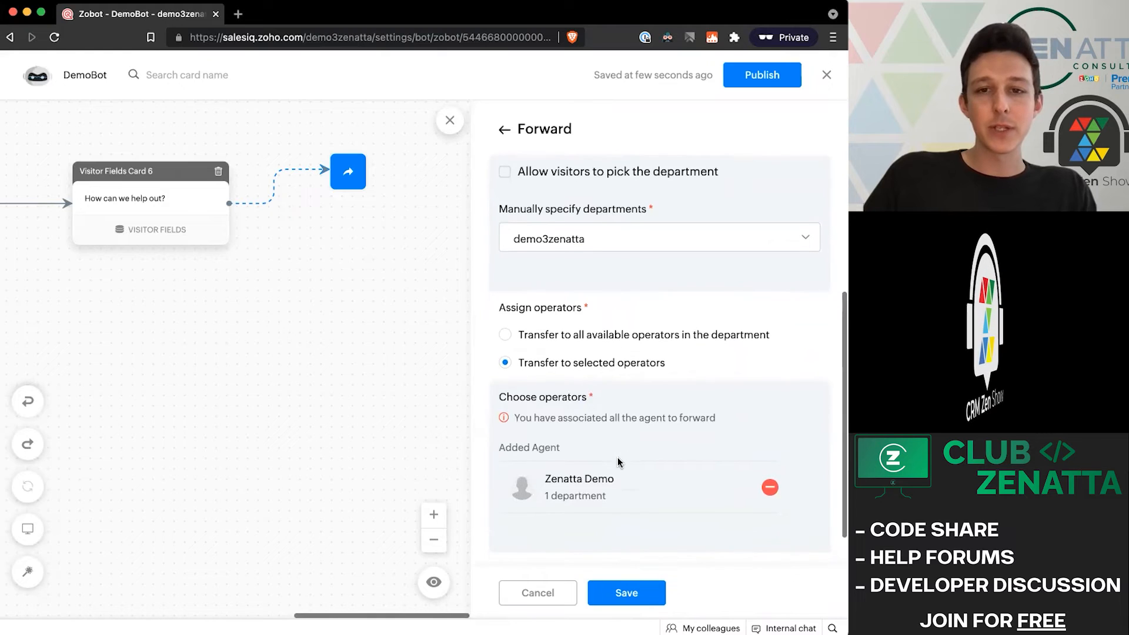
scroll(600, 317, up, 2)
click(601, 313)
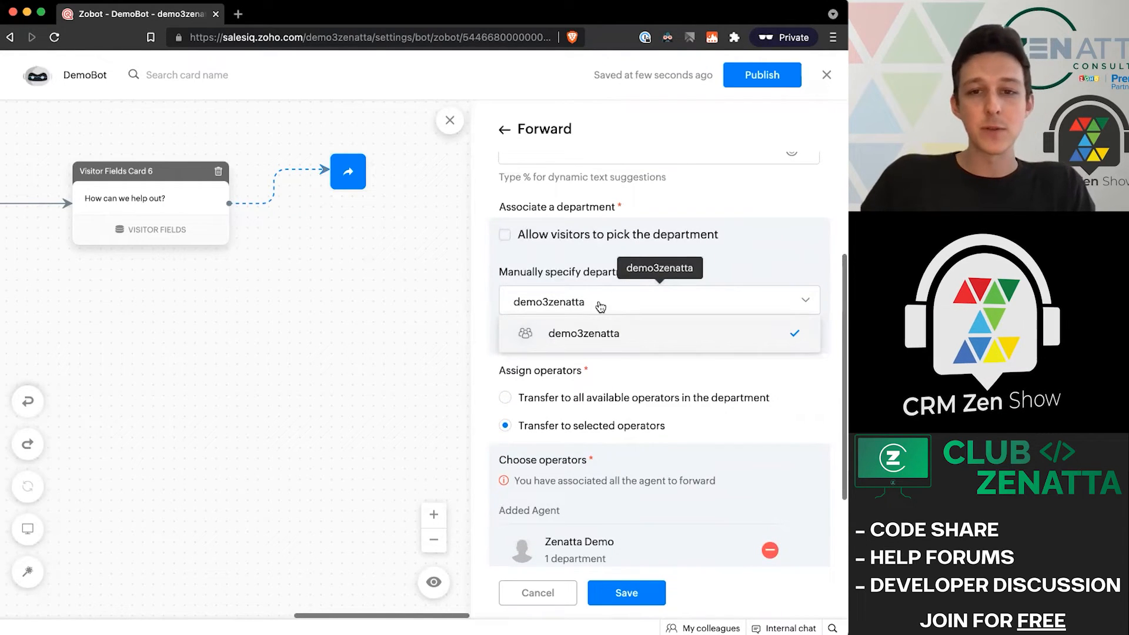
scroll(600, 307, down, 4)
click(622, 591)
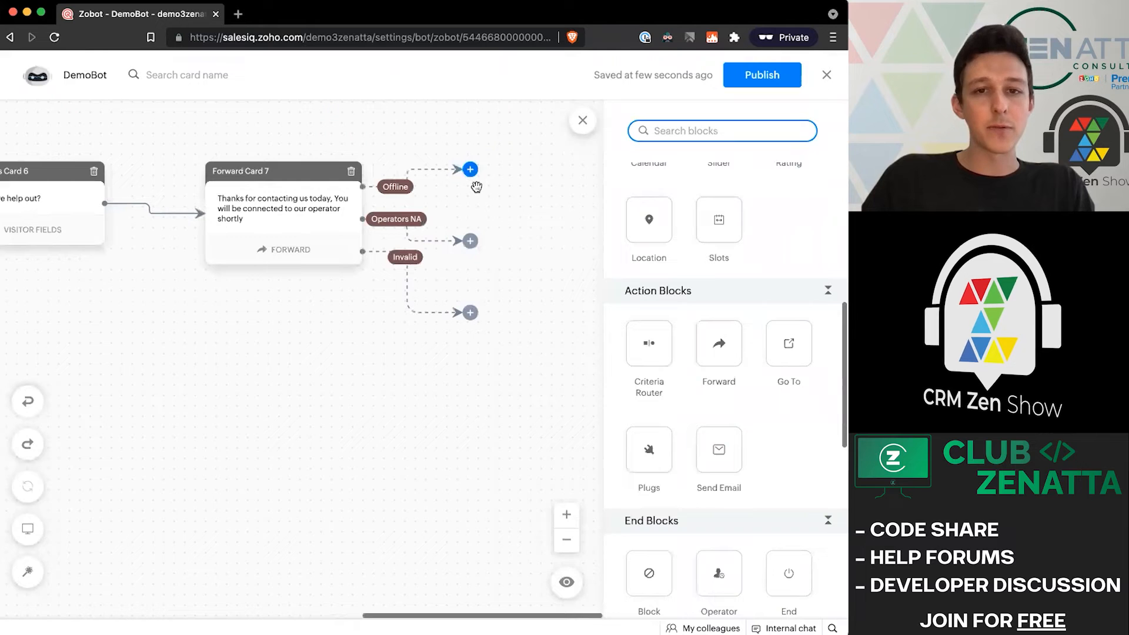
Try to place an Operator Busy block on Forward Card 7's Offline path and attach the Operators NA and Invalid endpoints to it before saving
drag(471, 171, 501, 191)
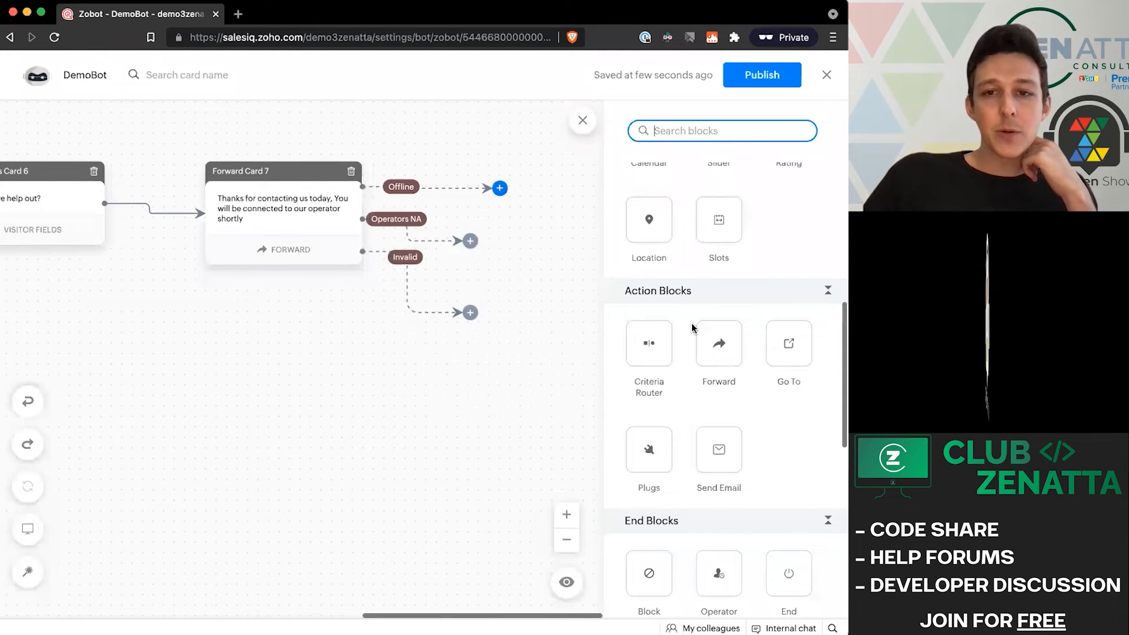
scroll(692, 327, up, 3)
scroll(721, 267, down, 15)
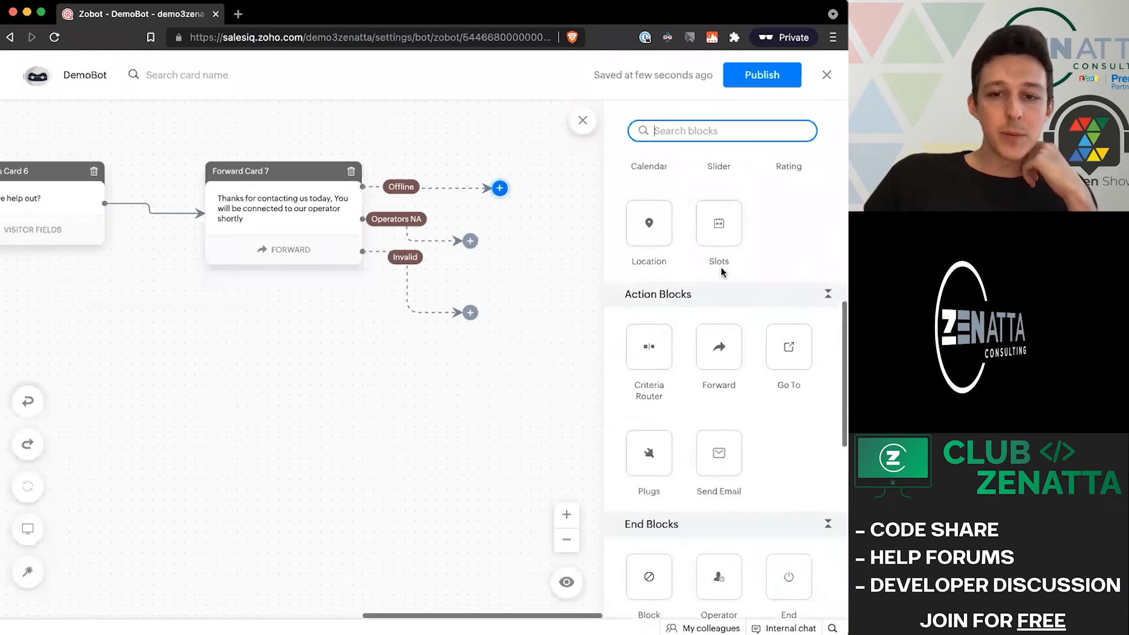
scroll(721, 353, up, 7)
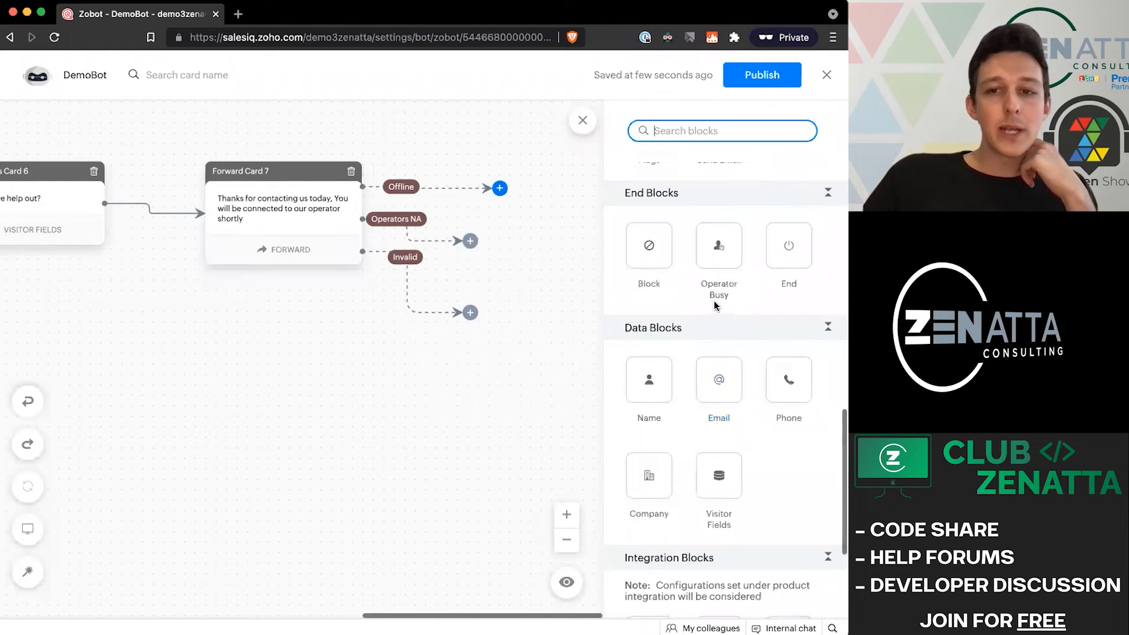
click(422, 321)
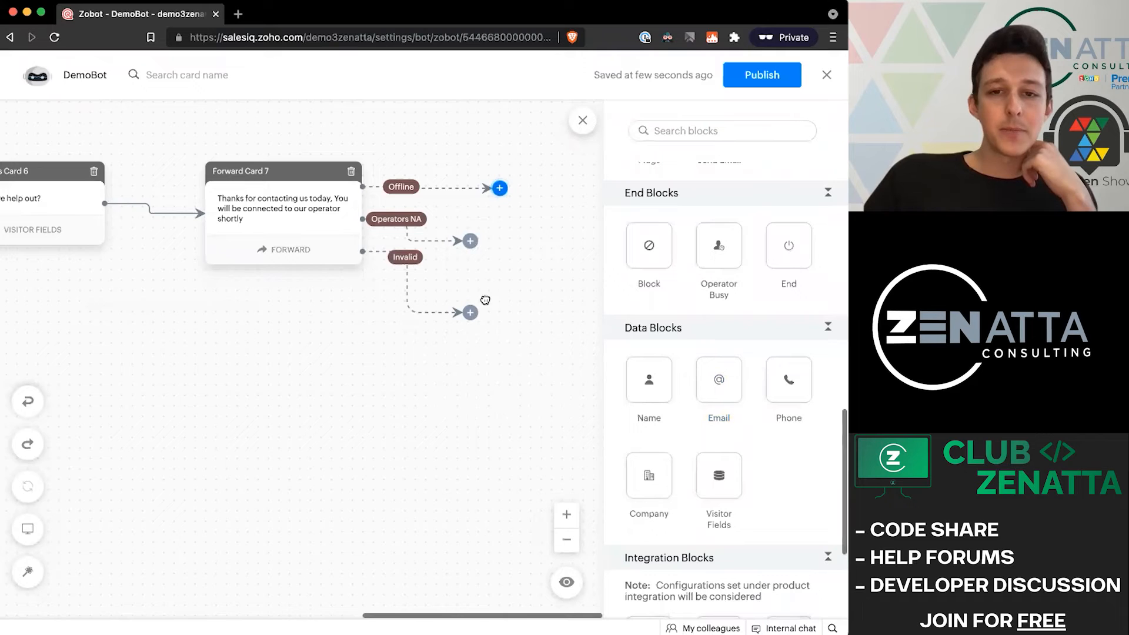
drag(690, 249, 528, 194)
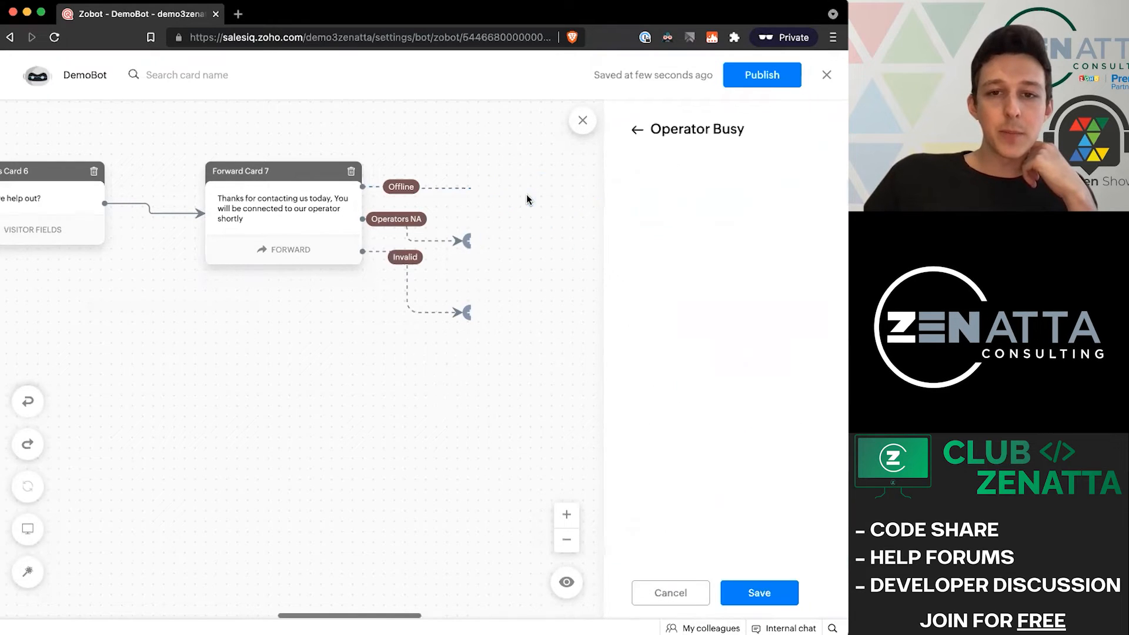
click(387, 322)
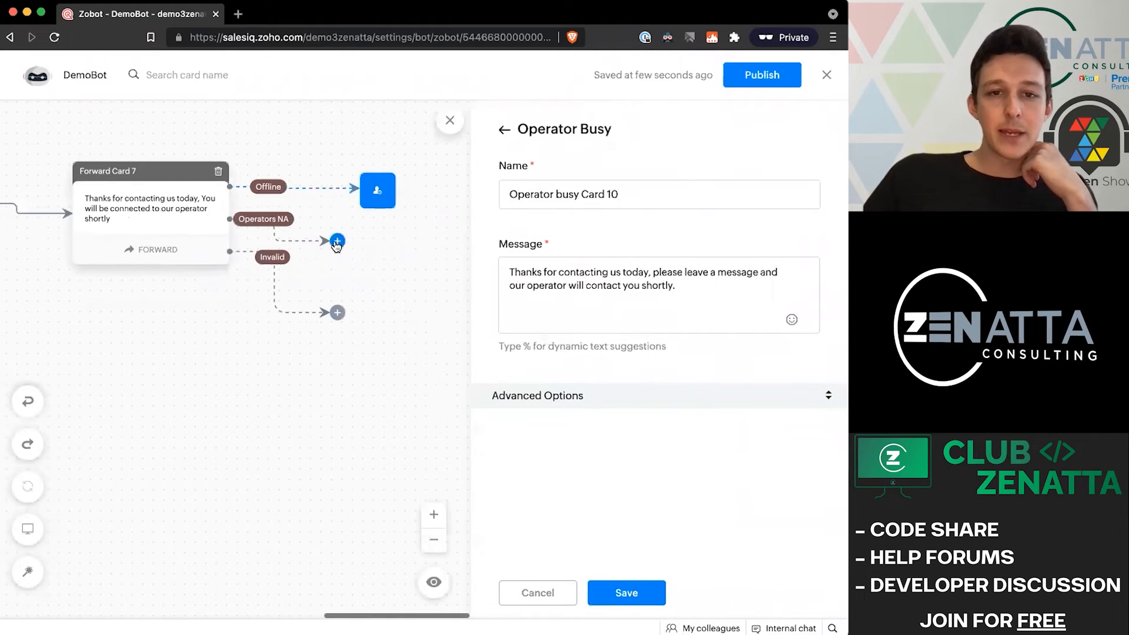
drag(337, 241, 383, 191)
drag(339, 316, 382, 188)
click(386, 189)
Add an Operator Busy block to the Offline endpoint of Forward Card 7 and save the card
scroll(673, 398, down, 12)
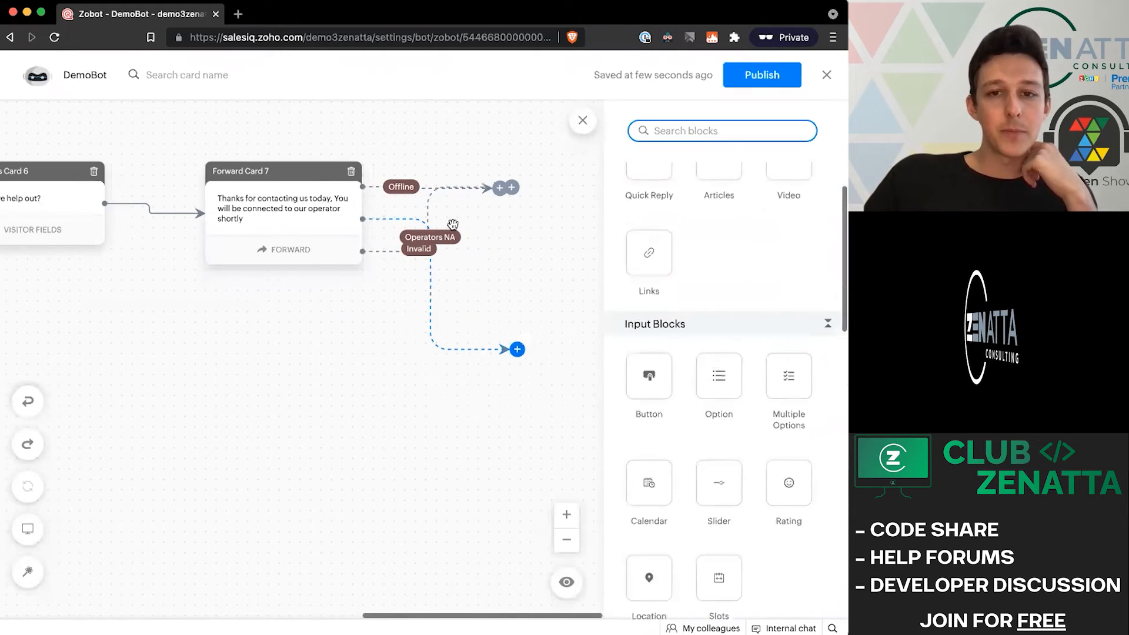
drag(719, 259, 503, 188)
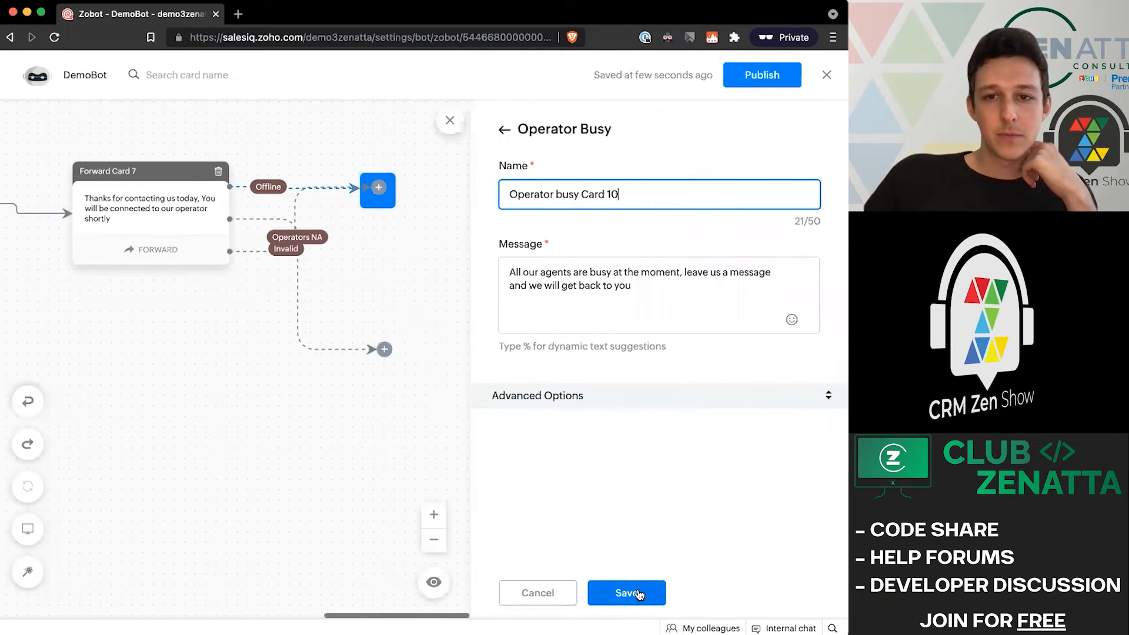
click(626, 593)
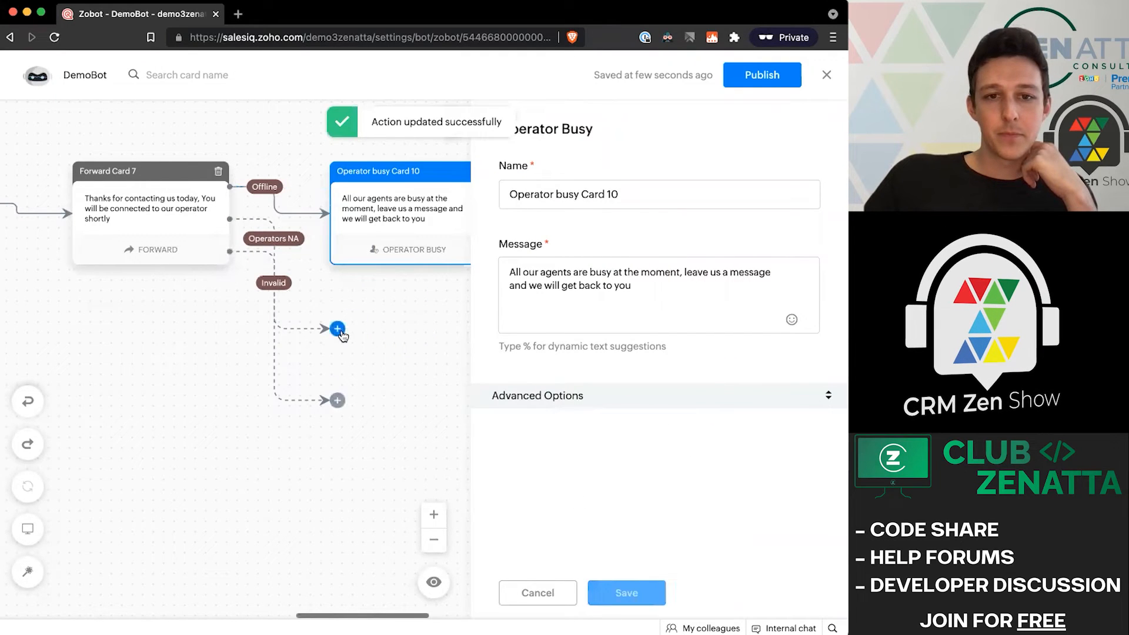
Connect the Operators NA and Invalid endpoints of Forward Card 7 to the Operator Busy card and close its settings
drag(338, 382, 388, 215)
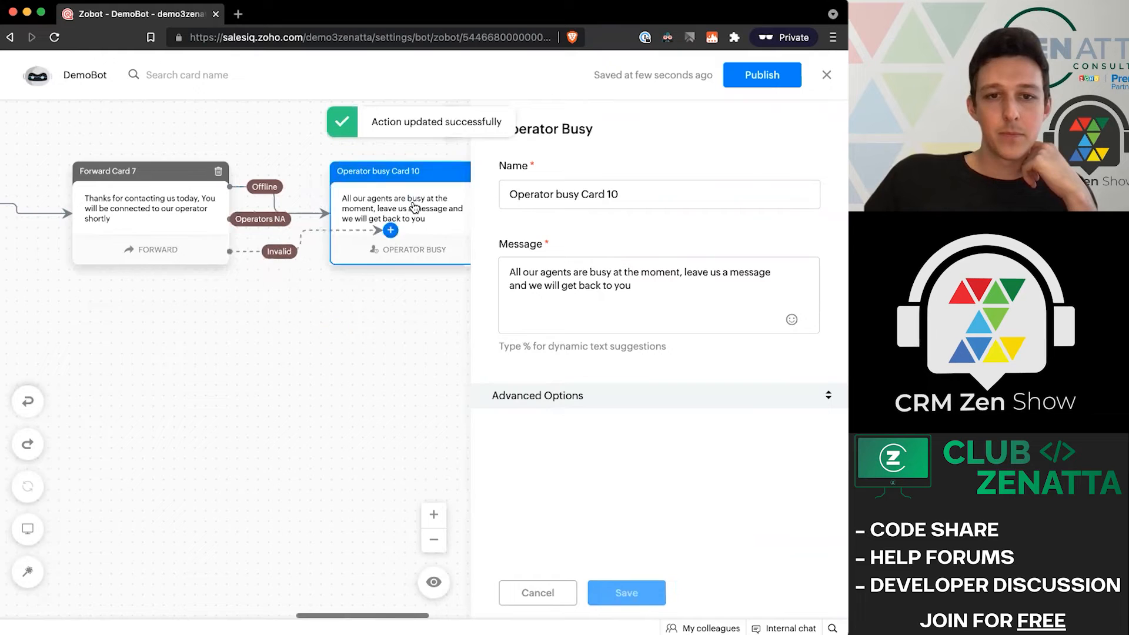
scroll(369, 362, right, 2)
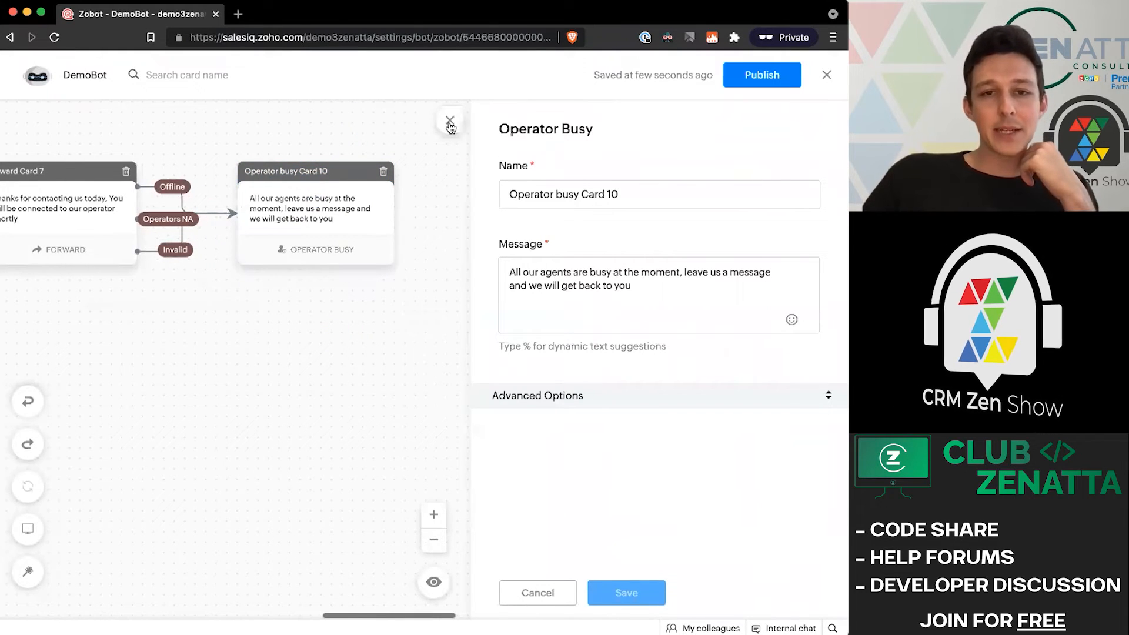
click(451, 123)
click(608, 235)
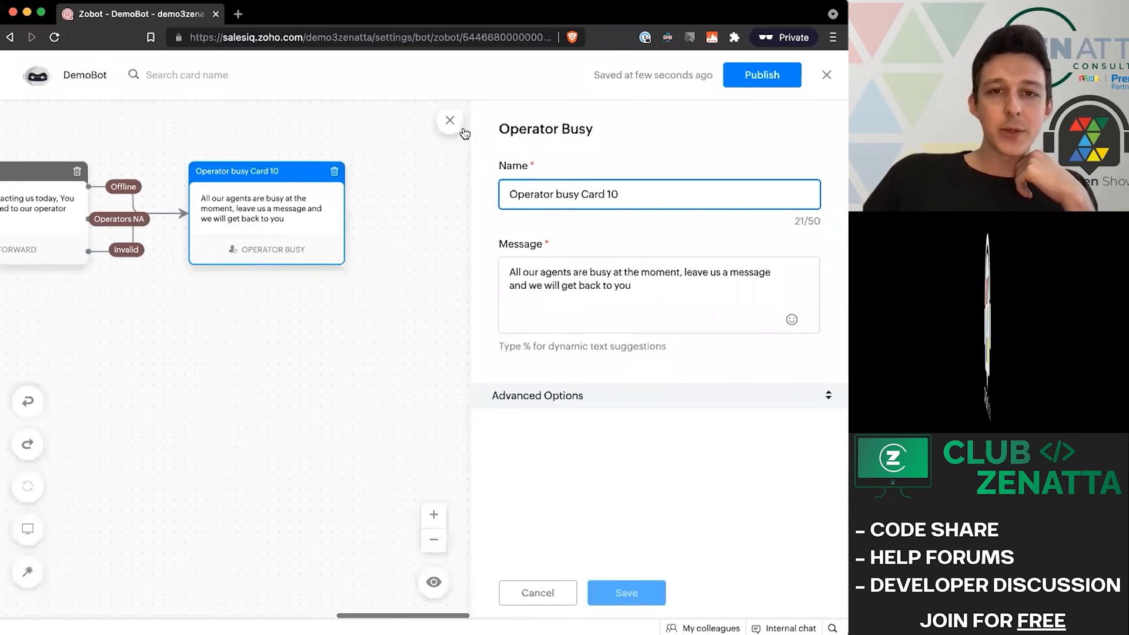
click(449, 121)
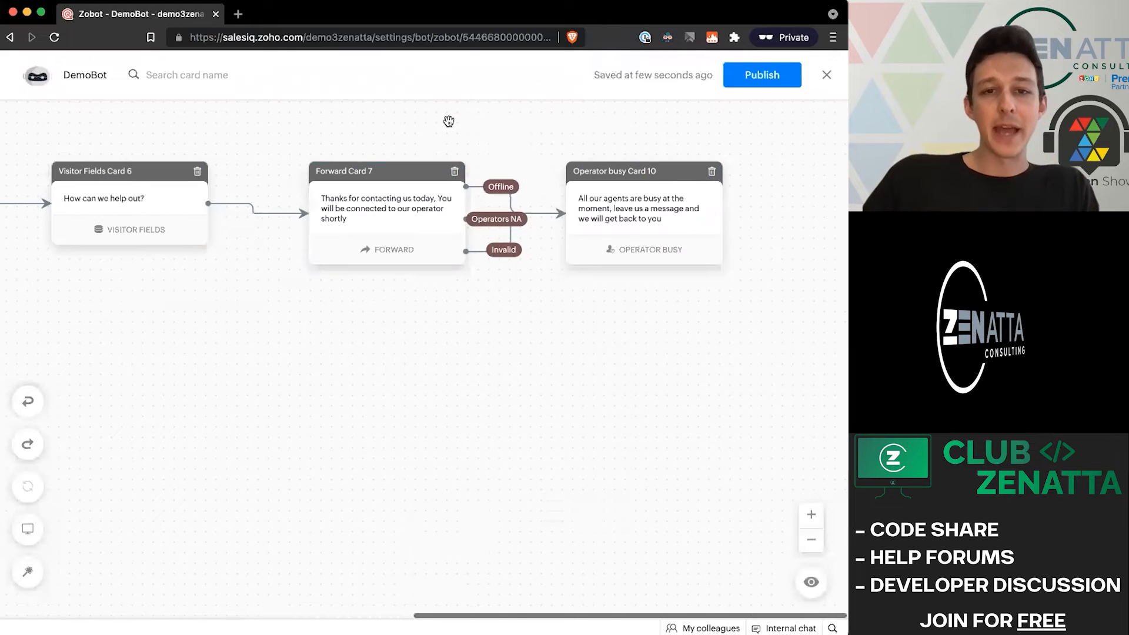
Review the support branch from the Welcome card through to the Operator Busy card
scroll(483, 299, left, 5)
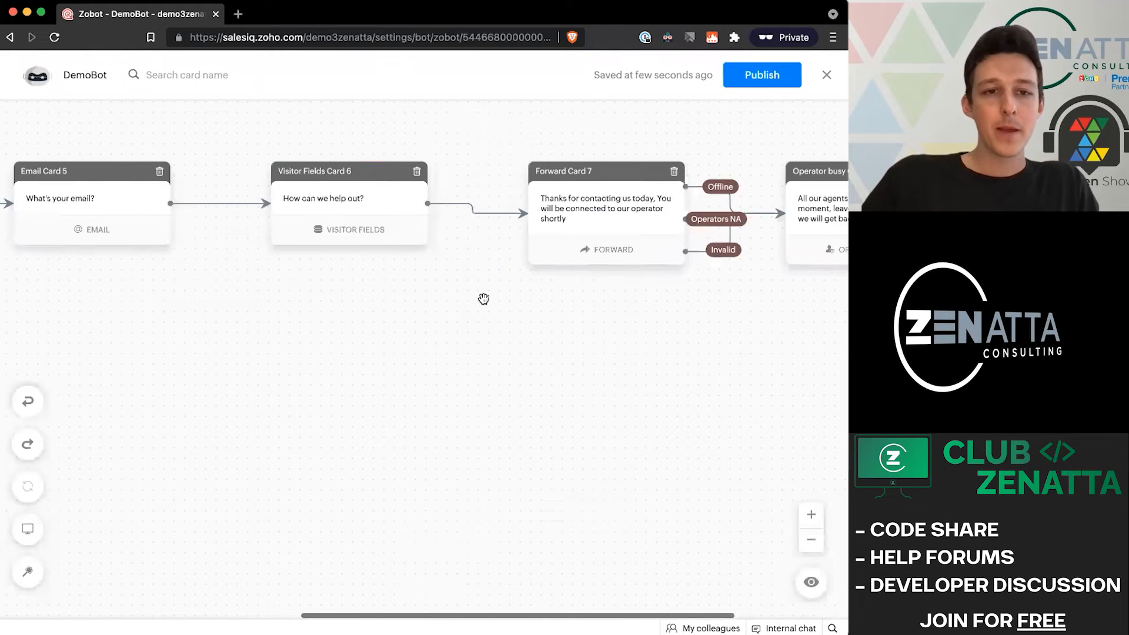
scroll(483, 299, left, 10)
click(337, 321)
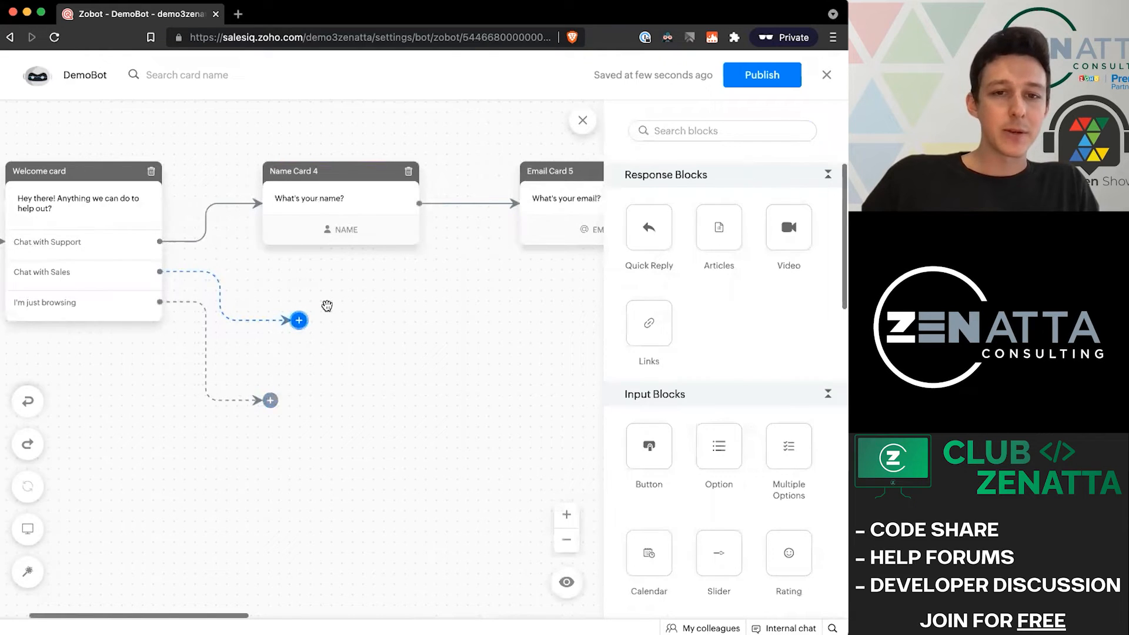
scroll(327, 306, right, 20)
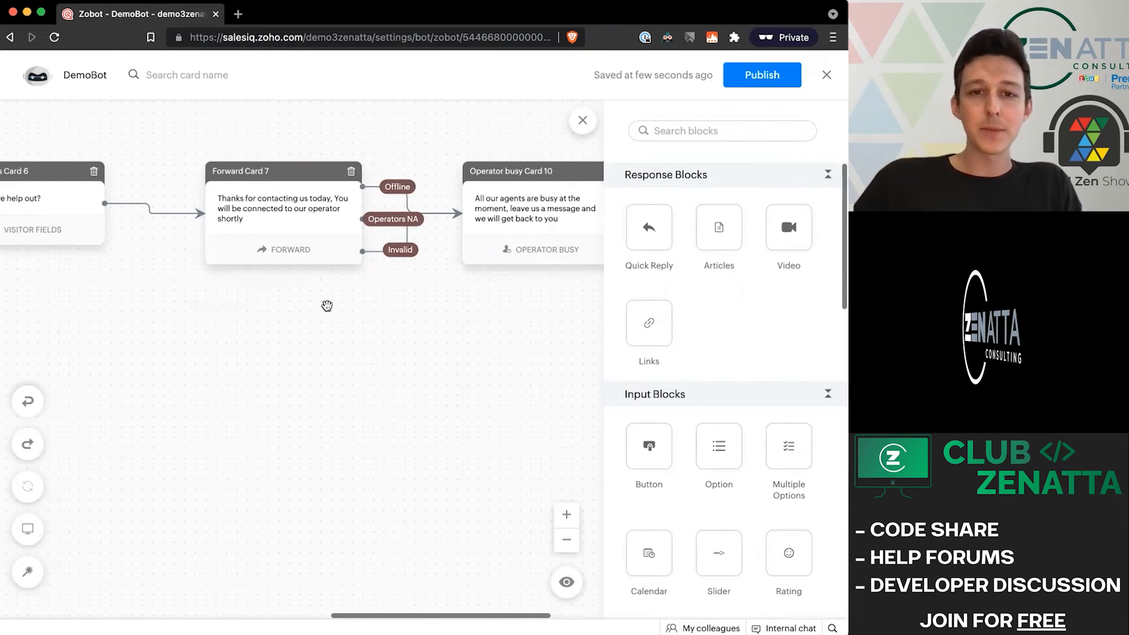
scroll(327, 305, left, 20)
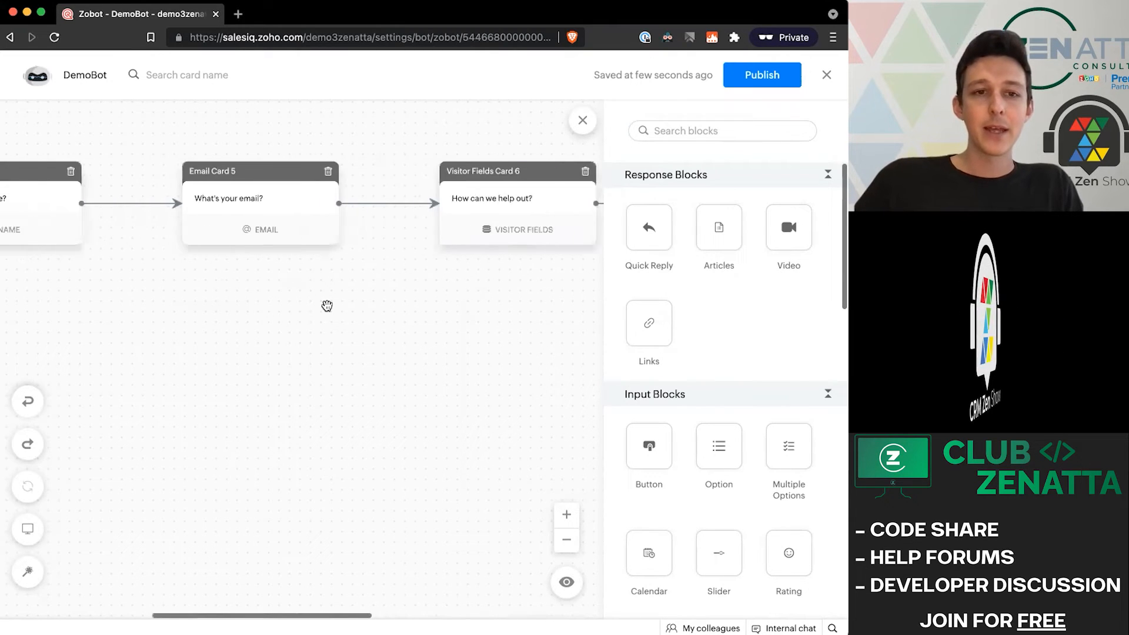
scroll(327, 306, left, 5)
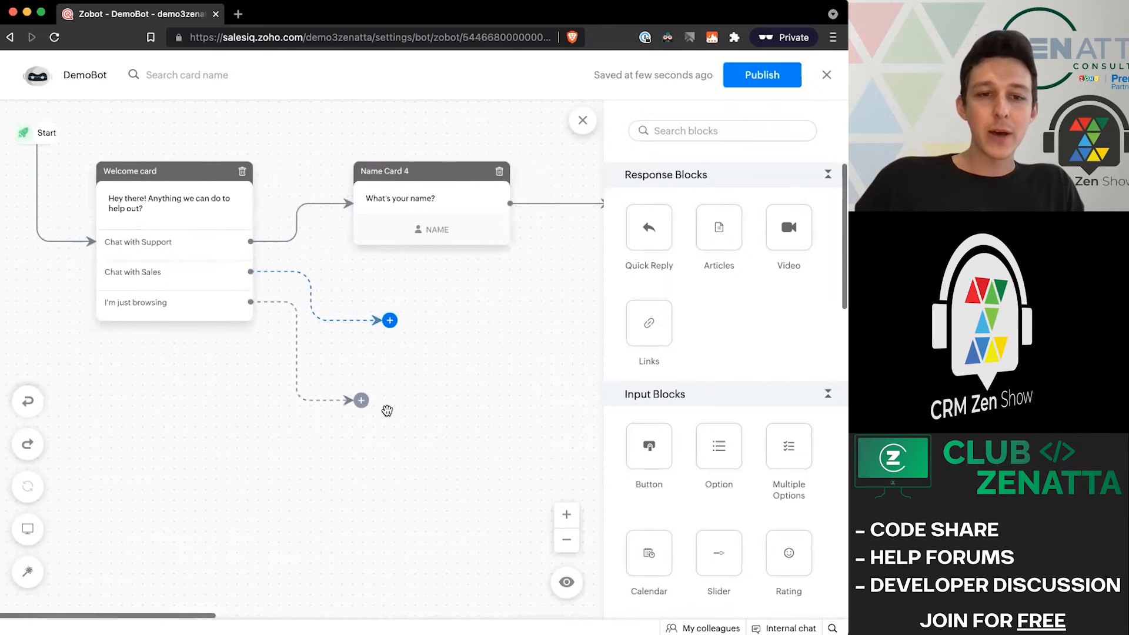
Add an End block to the open "I'm just browsing" endpoint of the Welcome card
click(362, 405)
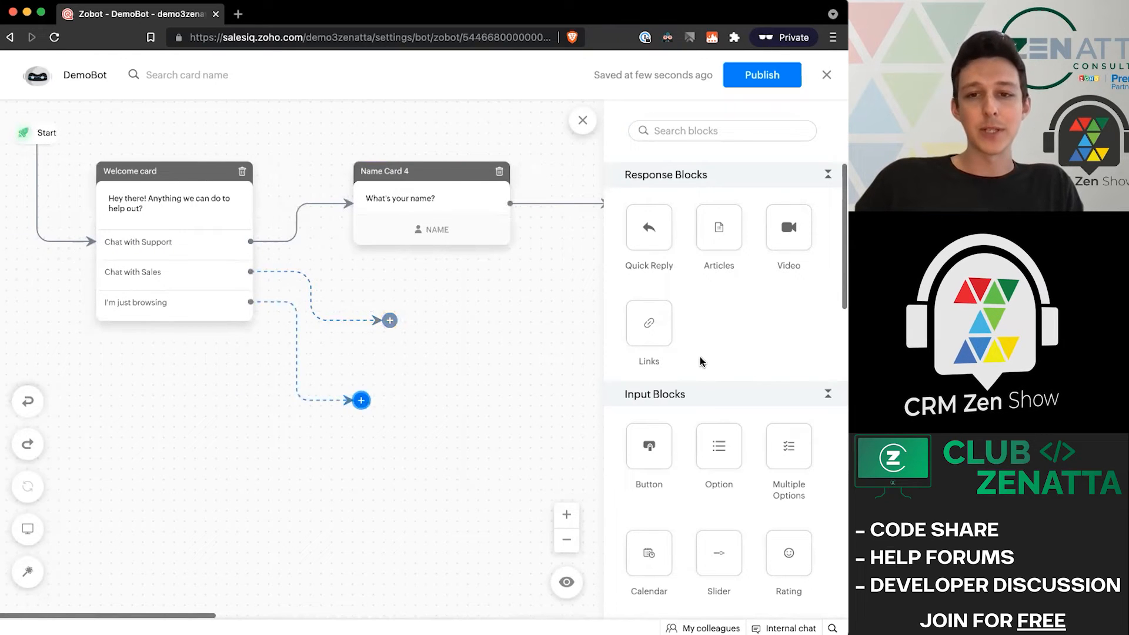
scroll(687, 357, down, 3)
scroll(687, 357, down, 10)
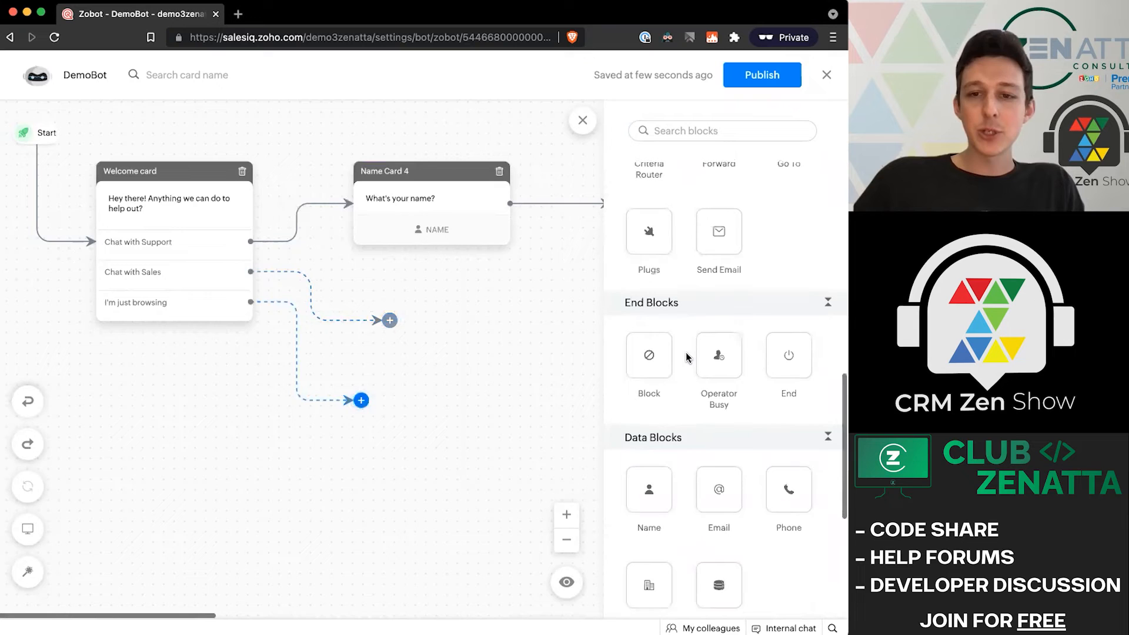
scroll(431, 404, right, 1)
scroll(431, 403, right, 15)
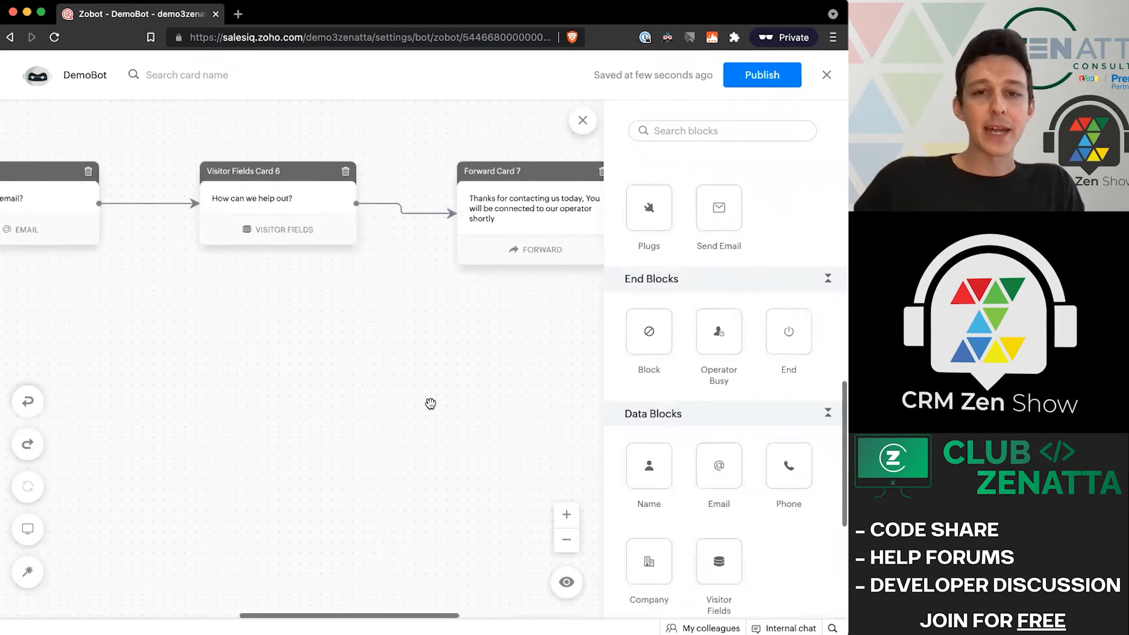
scroll(405, 369, left, 15)
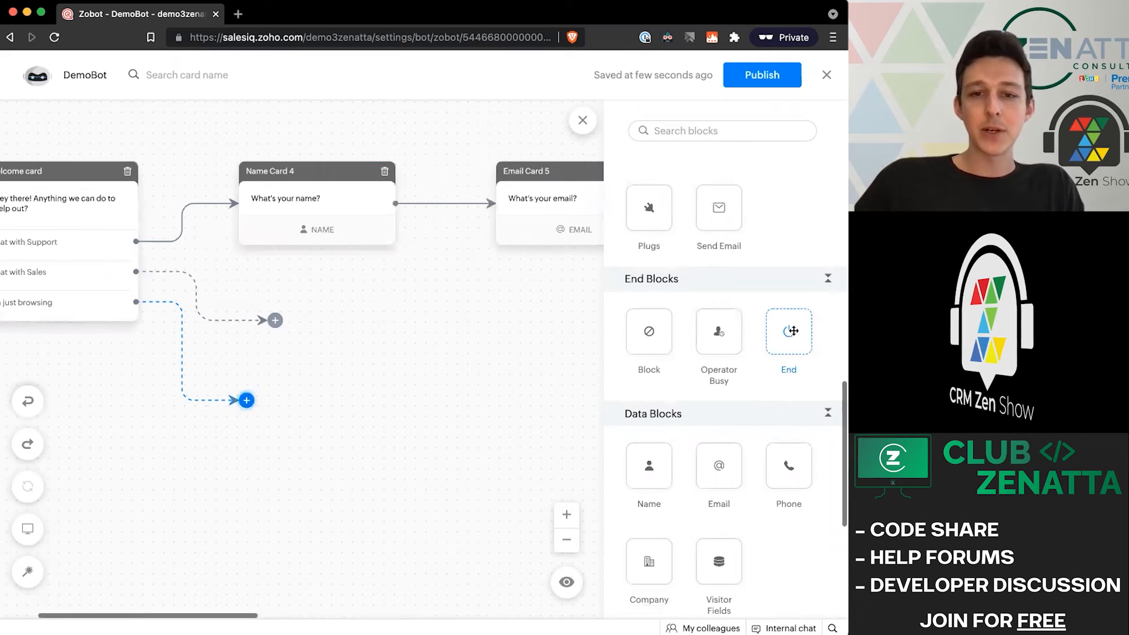
drag(319, 449, 267, 424)
Set the End card's message to "Got it! Let us know if you need anything :^)", save it and close its settings
triple_click(639, 275)
text(Got)
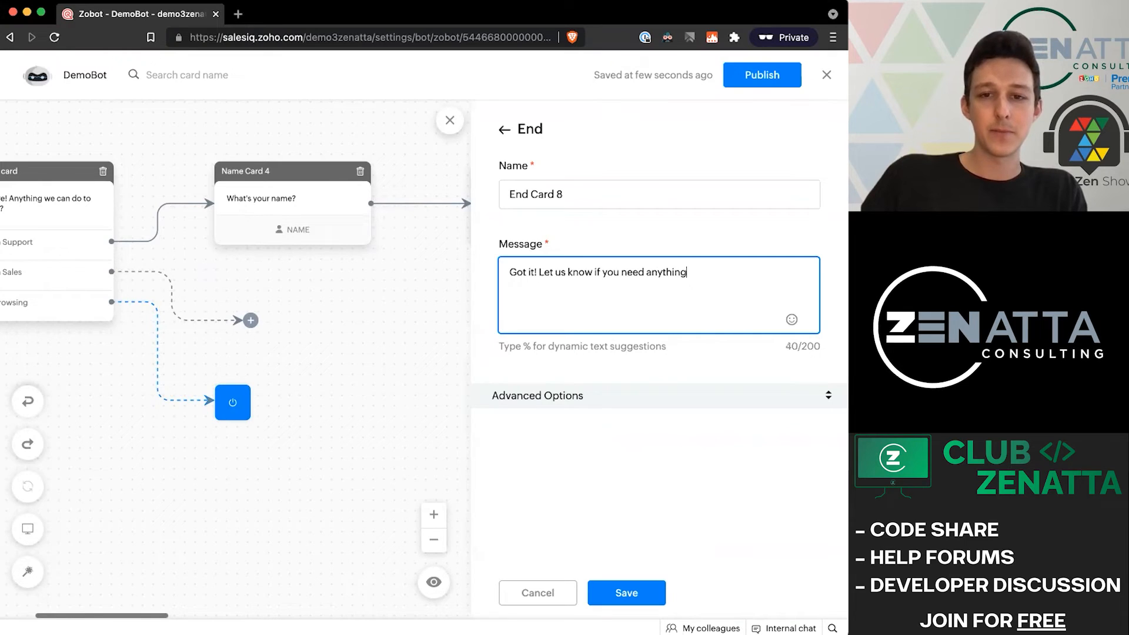
click(651, 597)
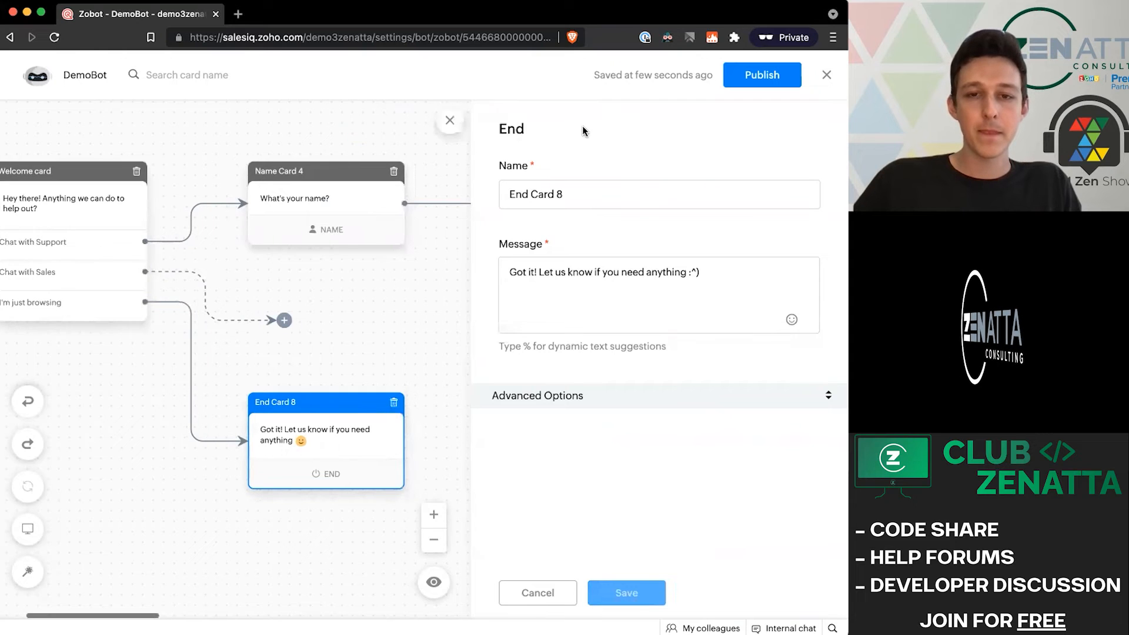
click(435, 343)
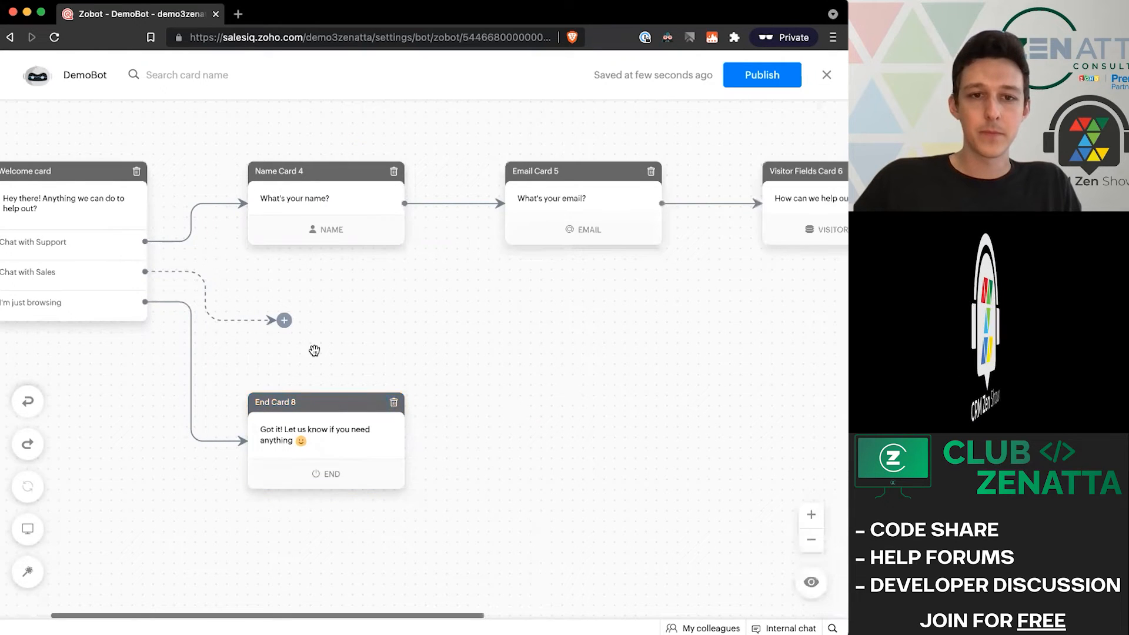
Move the End card further down to make room for the Chat with Sales branch, and look through the available blocks for it
click(284, 322)
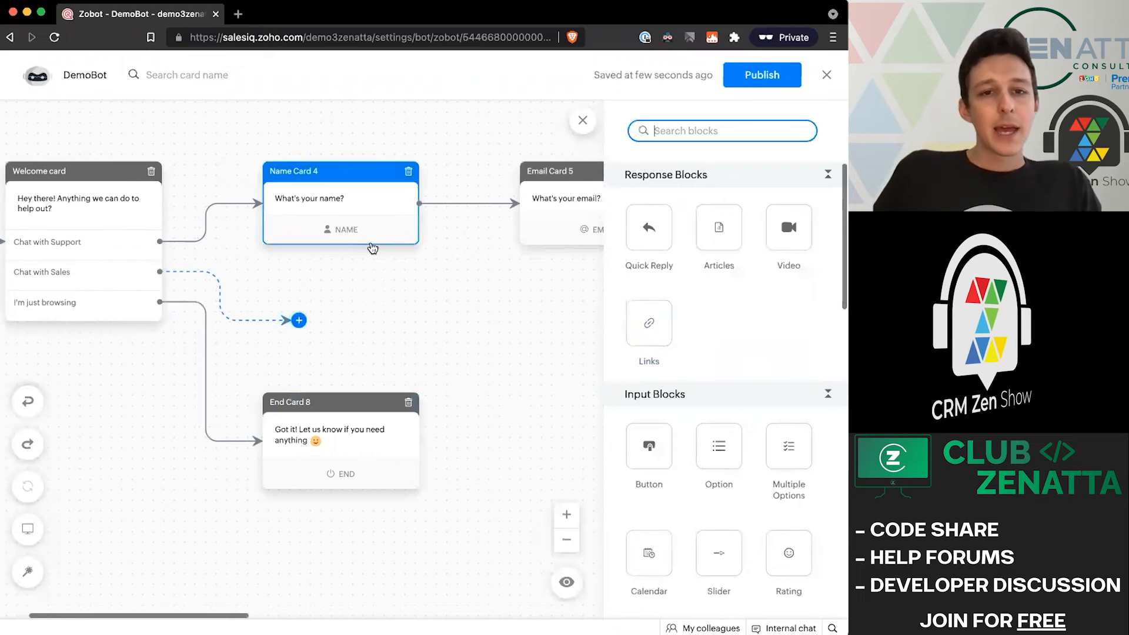
drag(357, 410, 319, 473)
scroll(769, 385, down, 6)
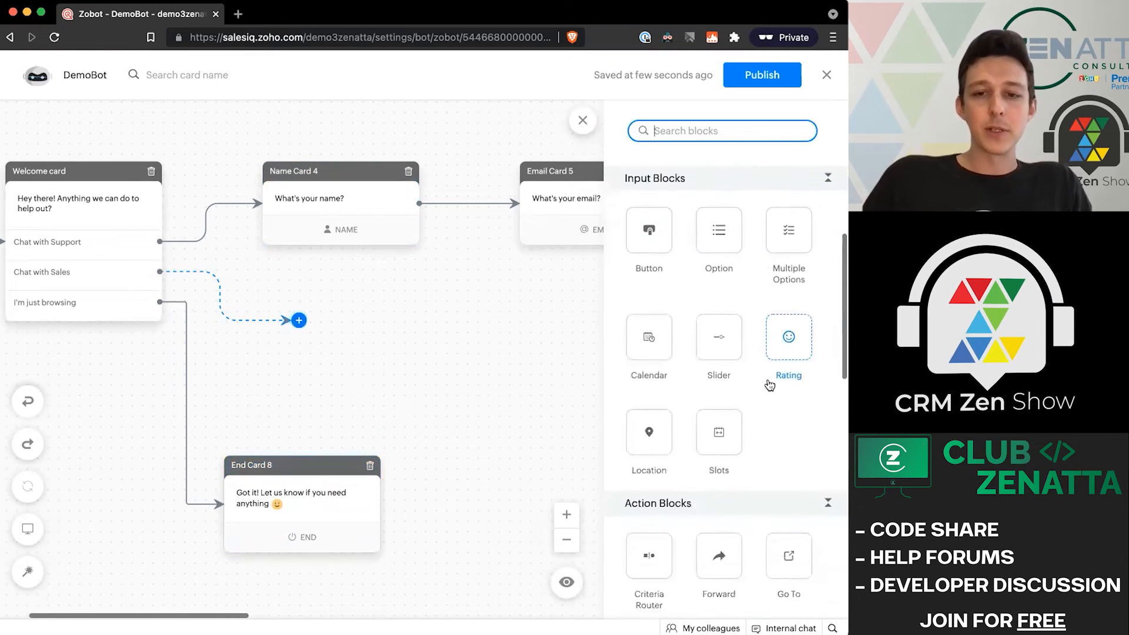
scroll(769, 386, down, 3)
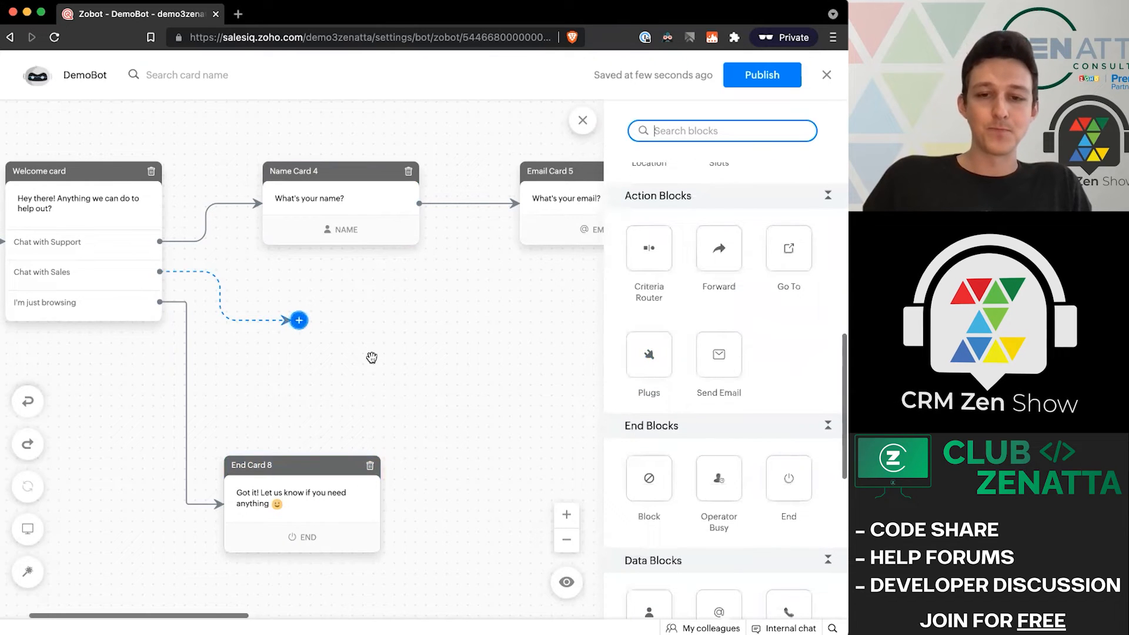
scroll(666, 366, down, 5)
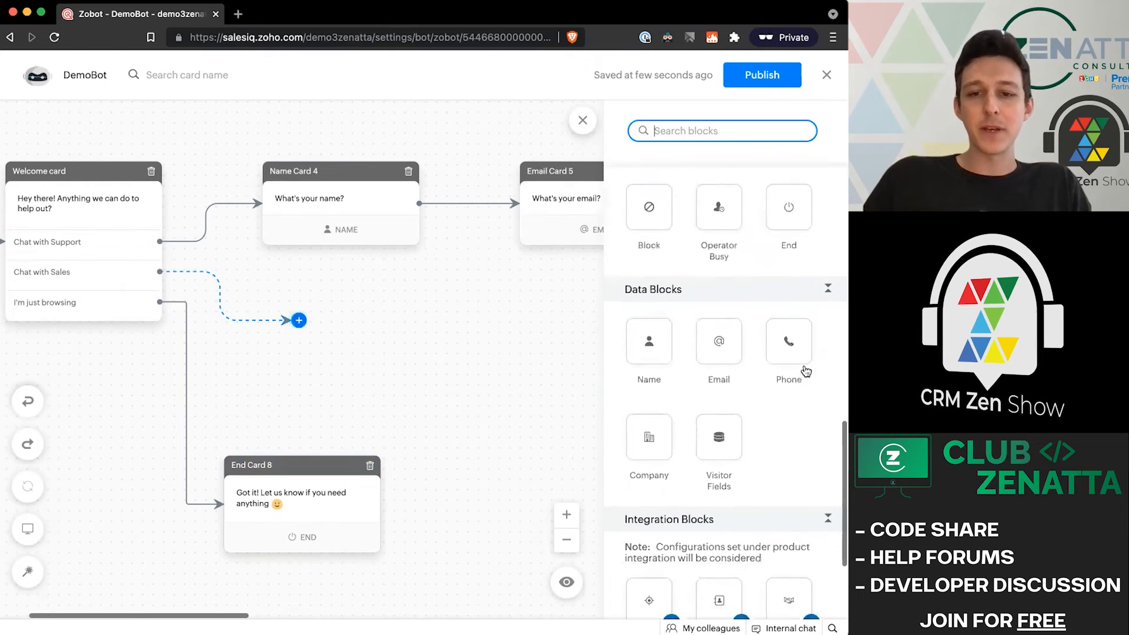
scroll(800, 440, up, 6)
scroll(800, 440, down, 4)
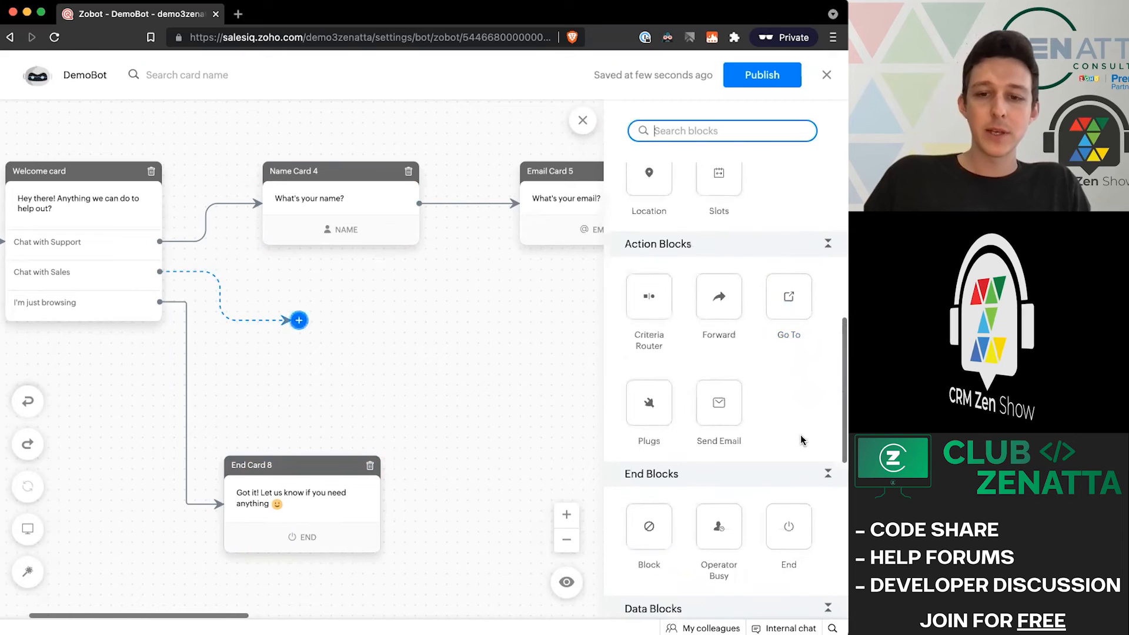
Examine the settings of the support branch's Email card and the cards around it
drag(414, 397, 235, 395)
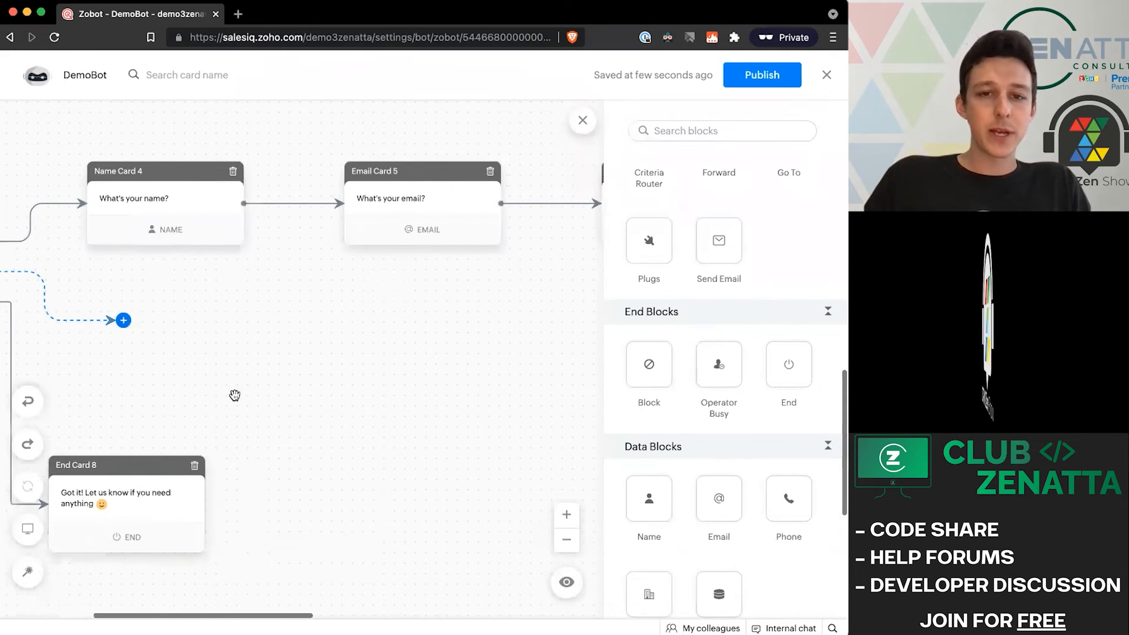
click(386, 222)
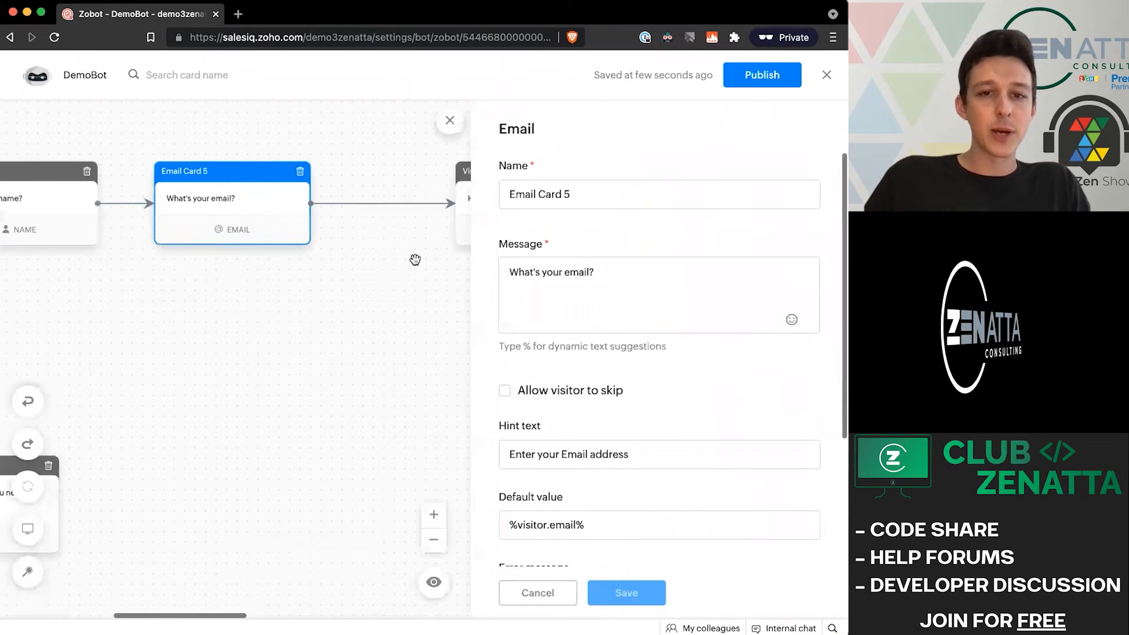
scroll(302, 335, left, 3)
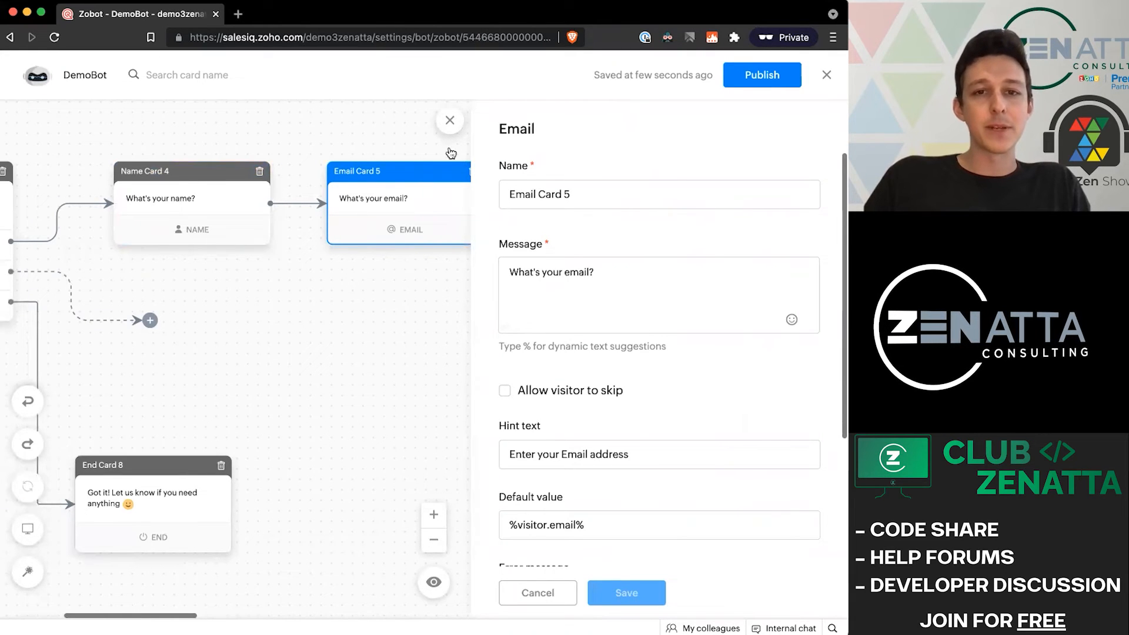
click(450, 120)
scroll(290, 353, left, 2)
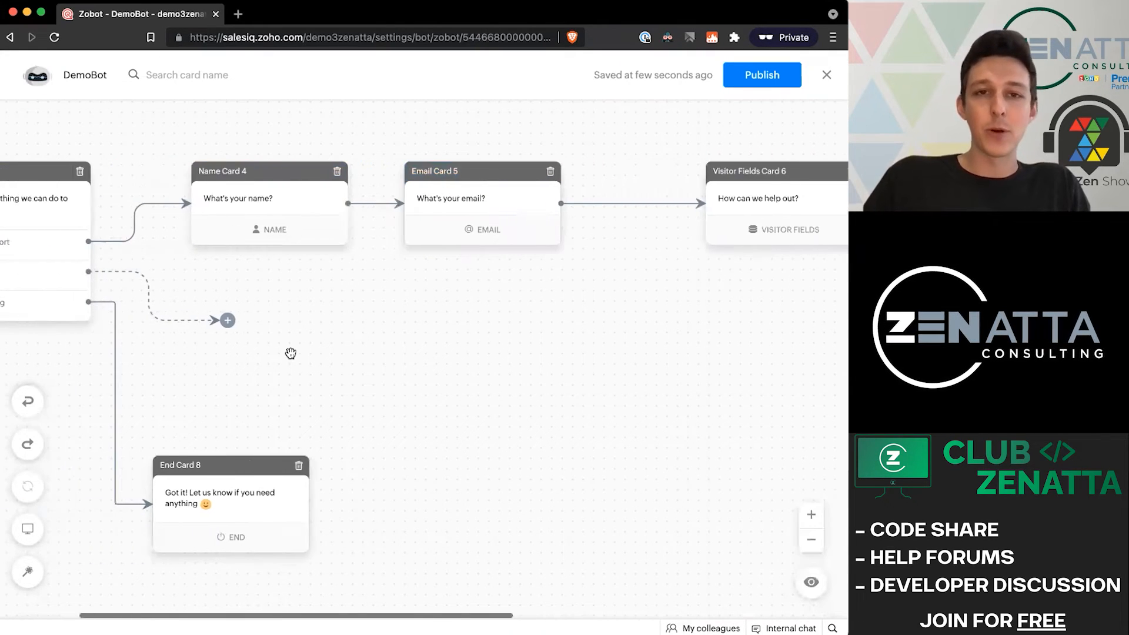
scroll(290, 353, left, 1)
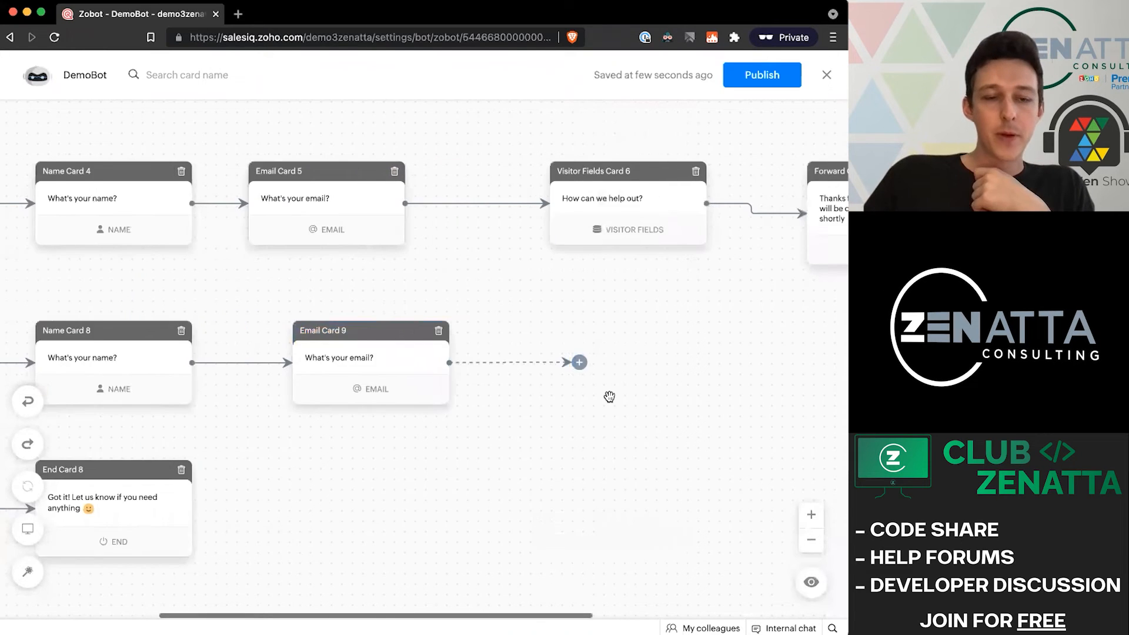
Add a Button block to the open endpoint of the sales branch's Email card
scroll(479, 474, left, 3)
scroll(161, 405, right, 3)
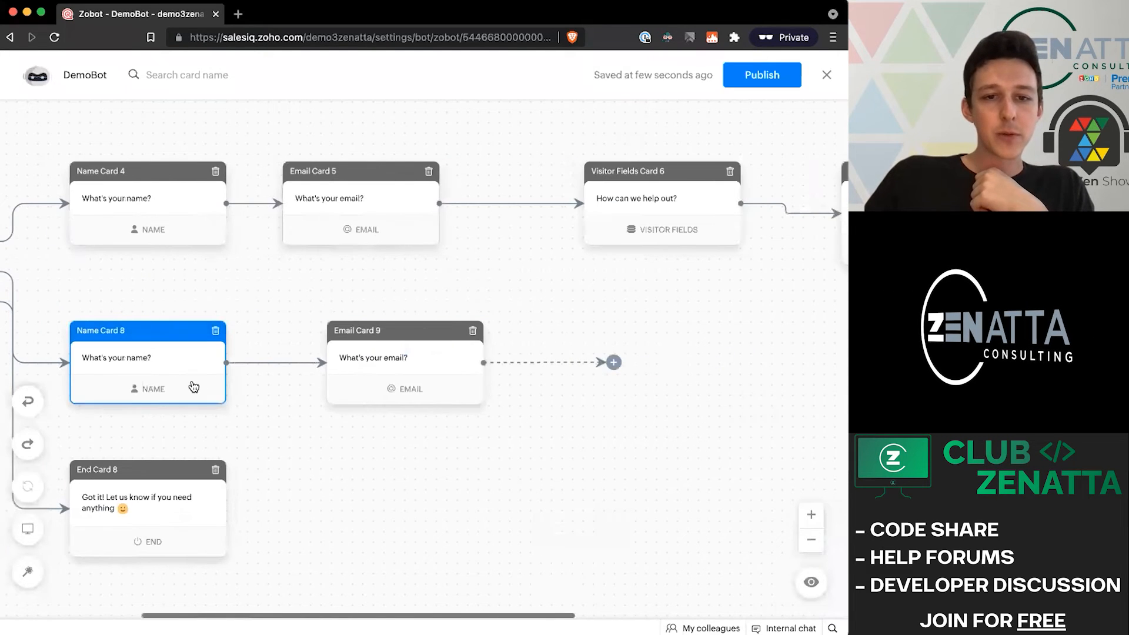
scroll(580, 398, right, 1)
scroll(580, 398, right, 1)
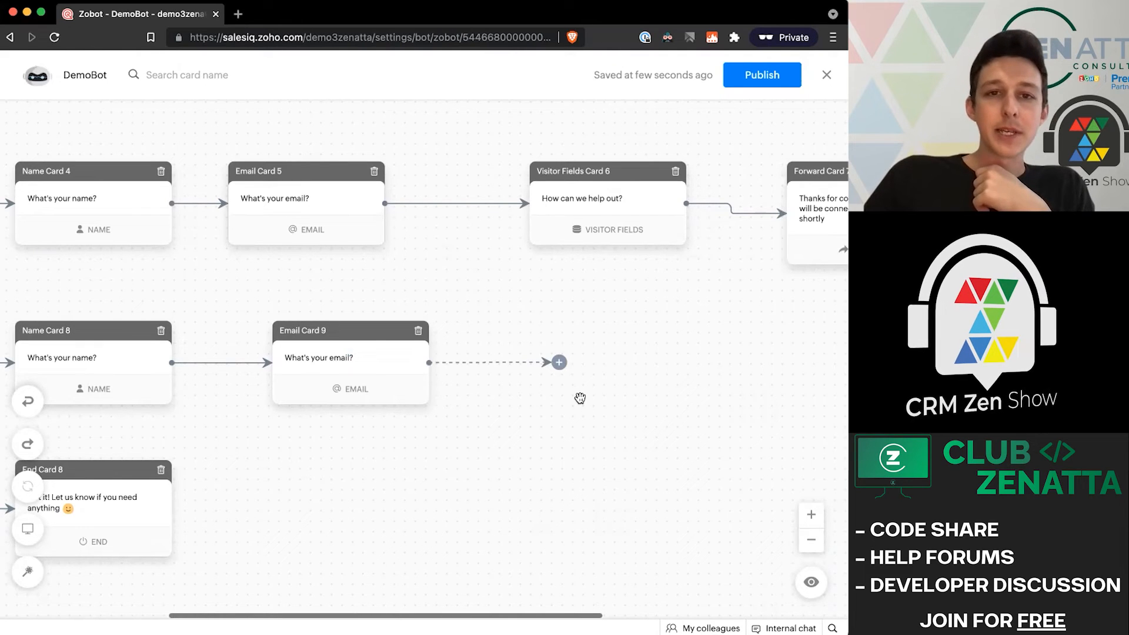
click(545, 362)
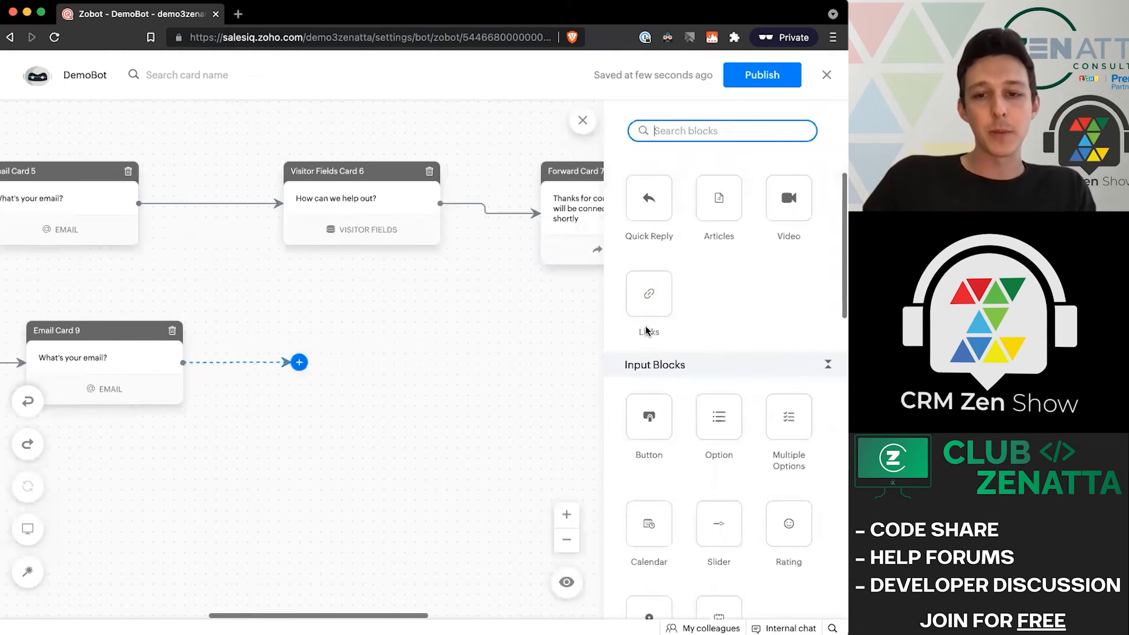
drag(650, 416, 317, 387)
Set the new Button card's message to "Is there anything in particular you have questions about?"
scroll(578, 435, down, 2)
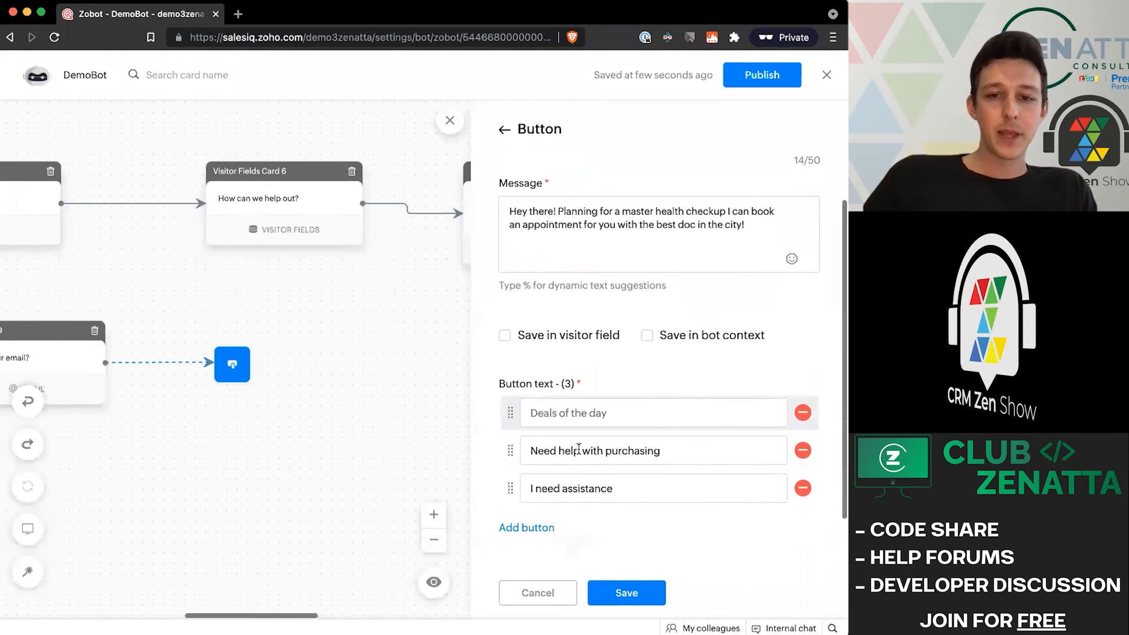
scroll(616, 404, up, 2)
drag(760, 286, 488, 270)
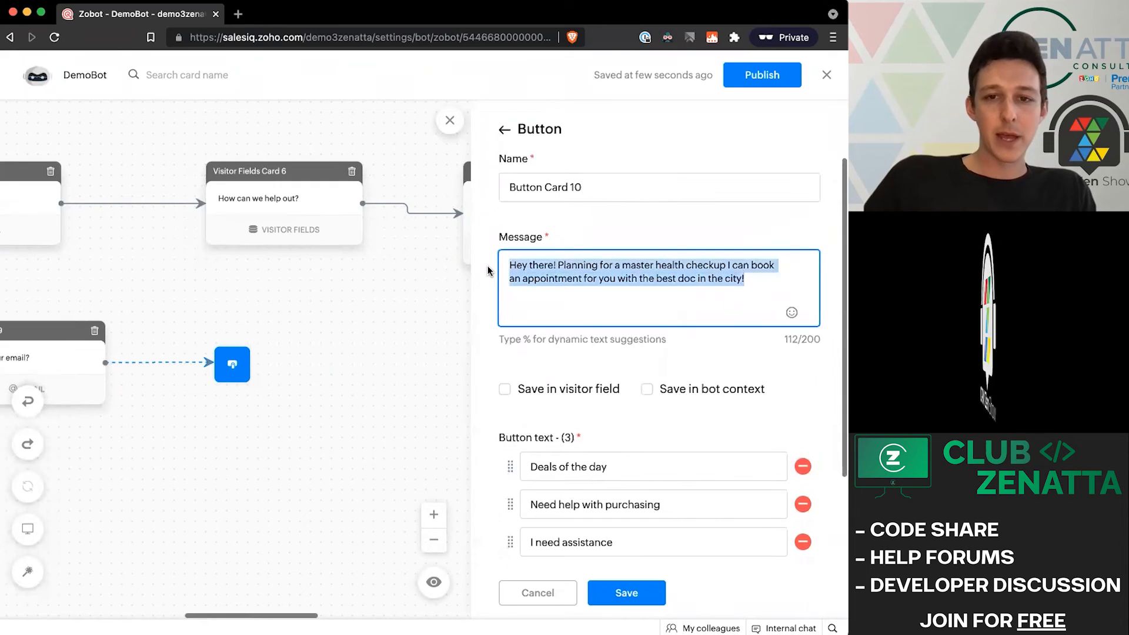
text(Is)
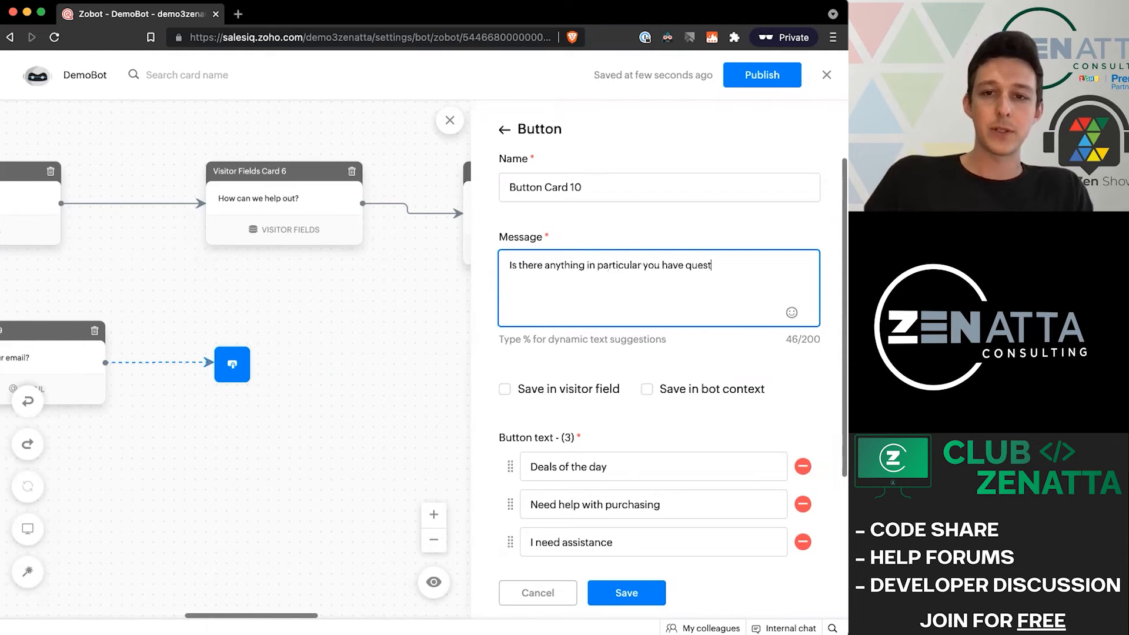
Set the Button card's three button texts to "Pricing", "Product" and "Other", and save the card
triple_click(589, 466)
text(Pricing)
click(621, 518)
triple_click(622, 504)
text(Product)
scroll(625, 513, down, 1)
scroll(625, 514, down, 2)
triple_click(632, 436)
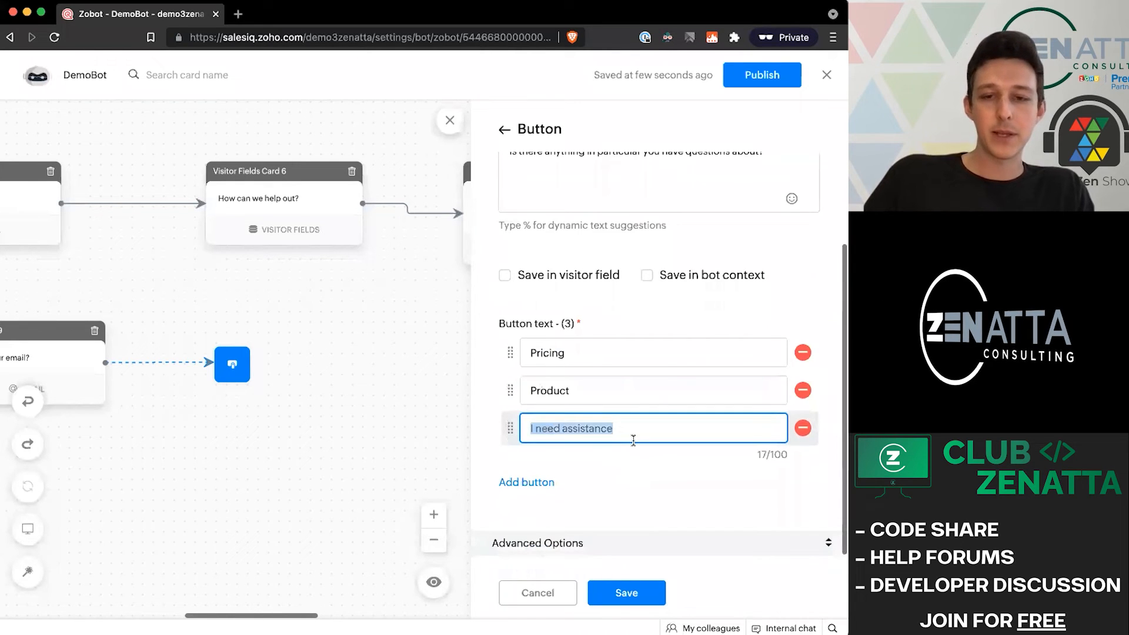
text(Other)
click(627, 594)
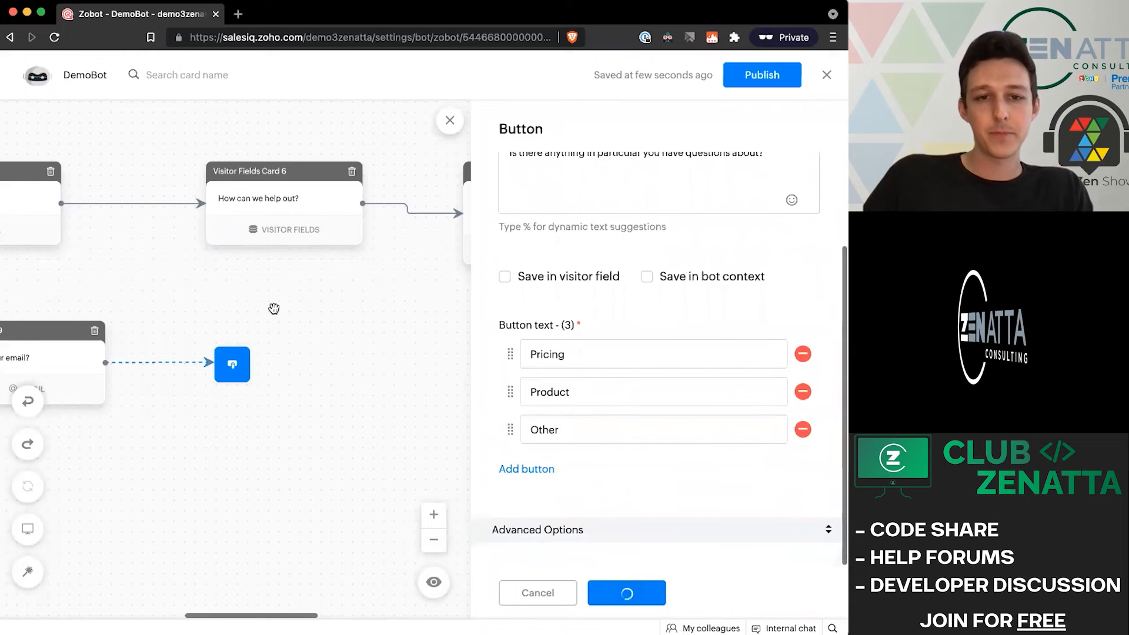
click(468, 437)
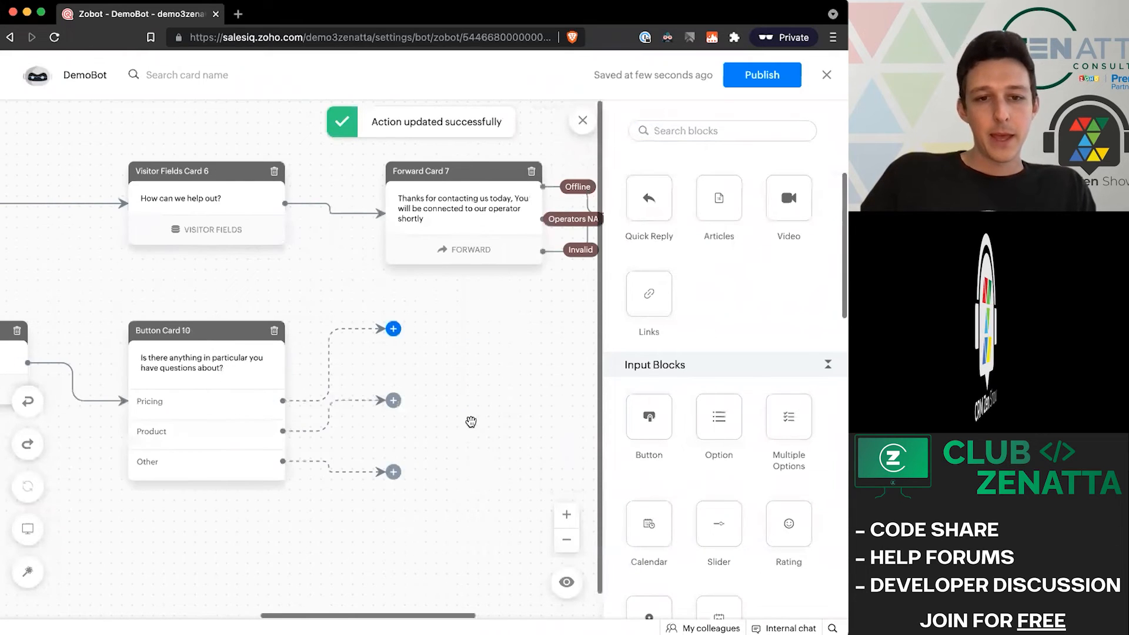
Move the Button card's open Product and Pricing endpoints slightly down to line up with their buttons
scroll(472, 415, down, 1)
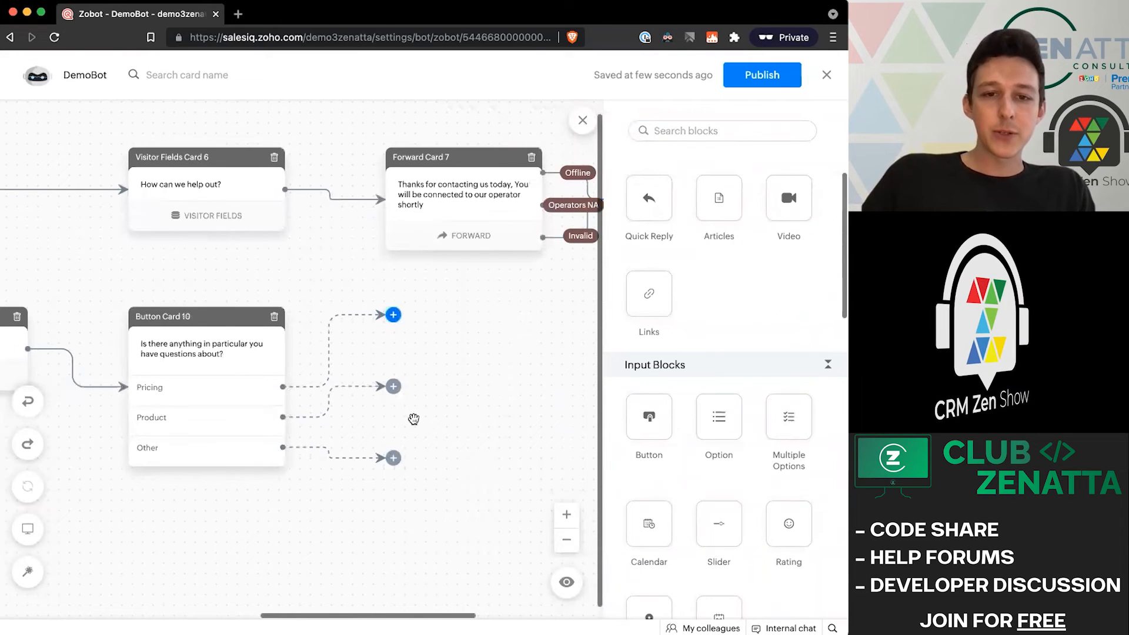
drag(396, 391, 393, 417)
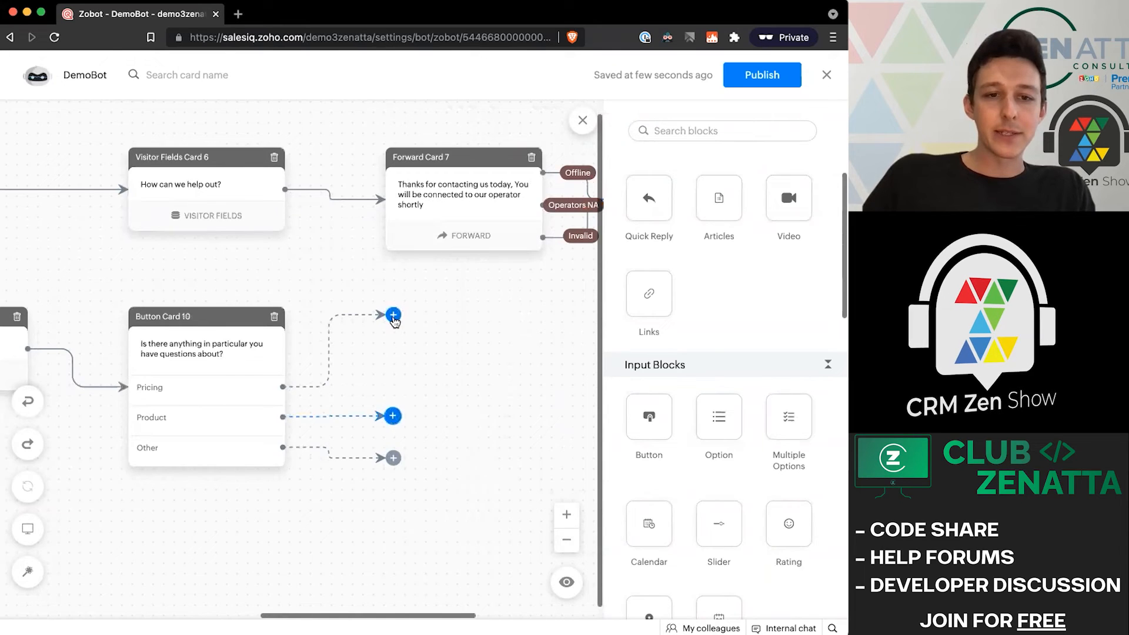
drag(395, 321, 405, 364)
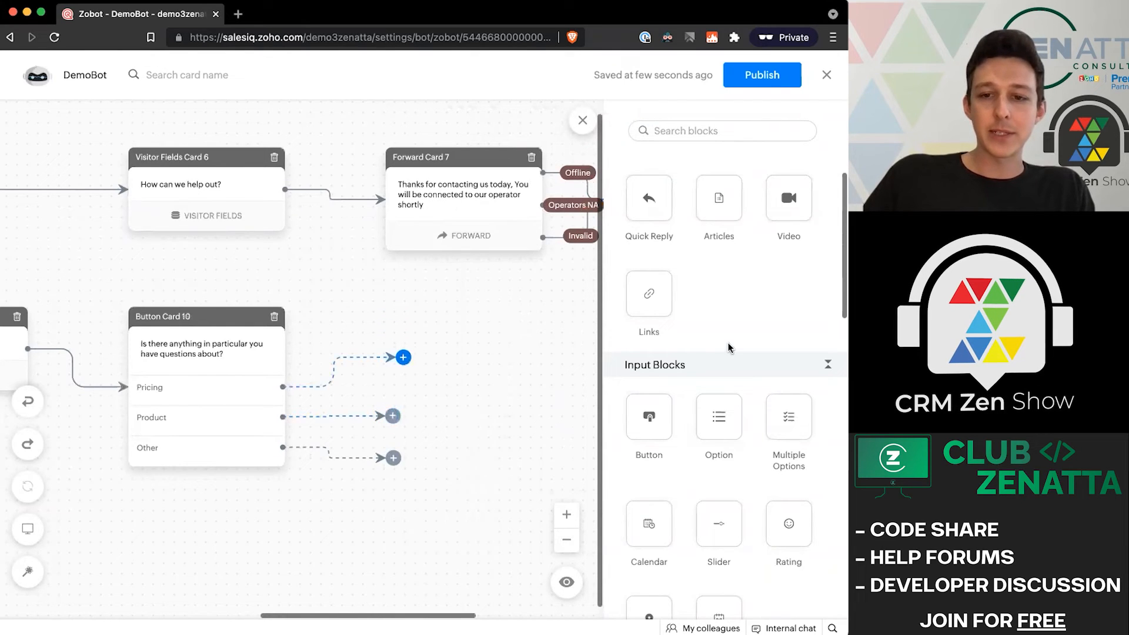
scroll(729, 348, down, 8)
drag(782, 277, 400, 358)
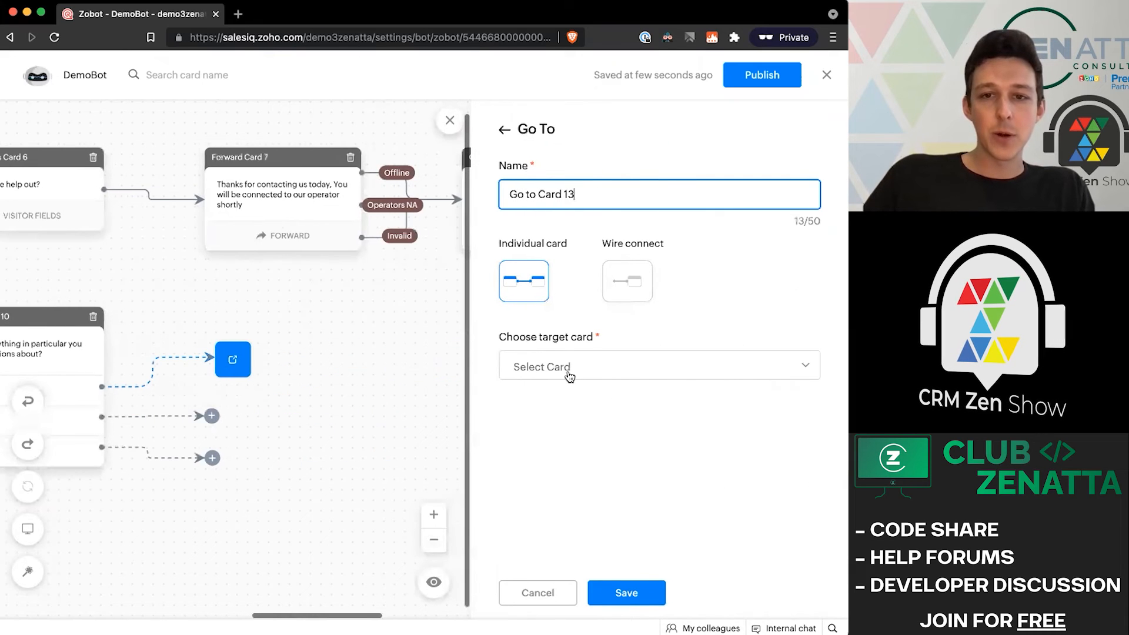
click(450, 121)
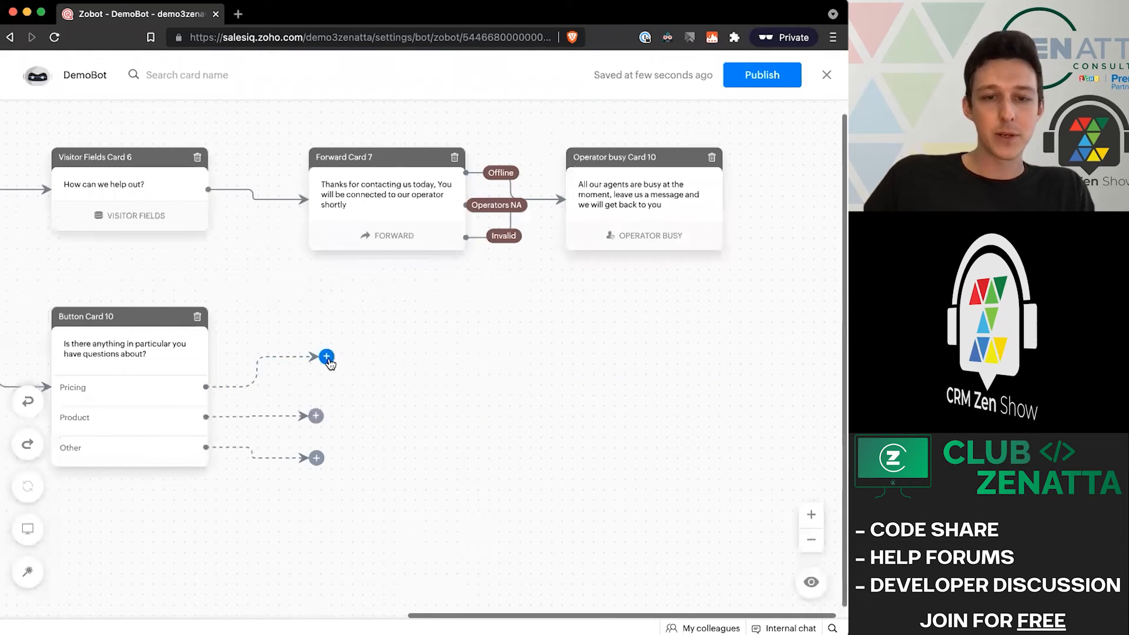
Add a Links block to the open Pricing endpoint of the Button card
click(327, 357)
scroll(752, 378, down, 5)
scroll(752, 381, down, 3)
scroll(706, 323, up, 8)
drag(641, 257, 303, 352)
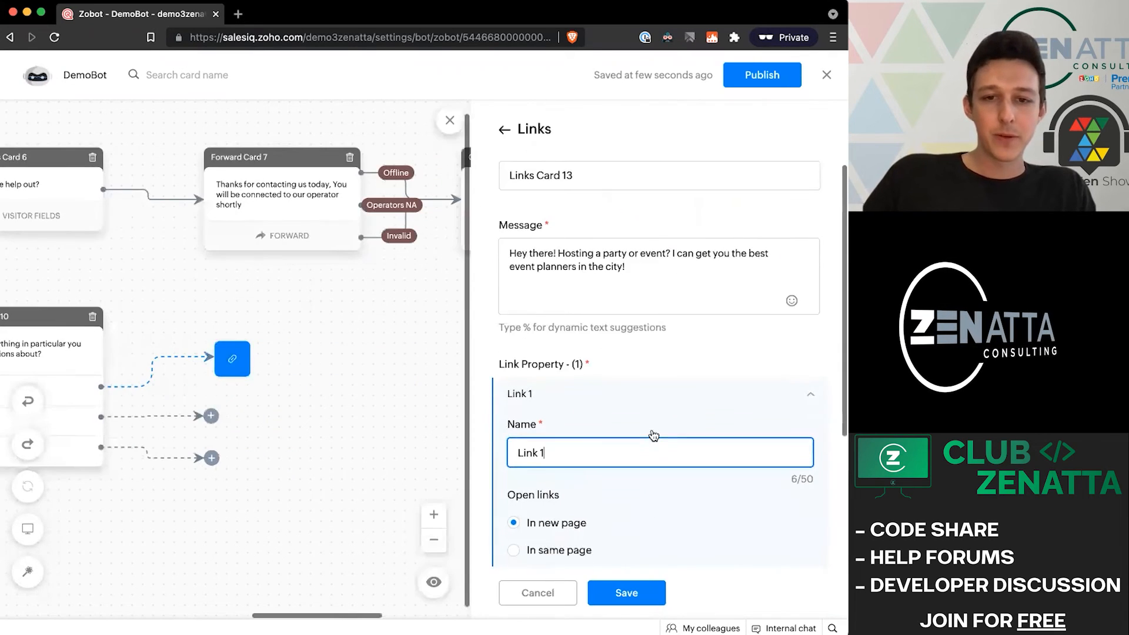
scroll(647, 435, down, 1)
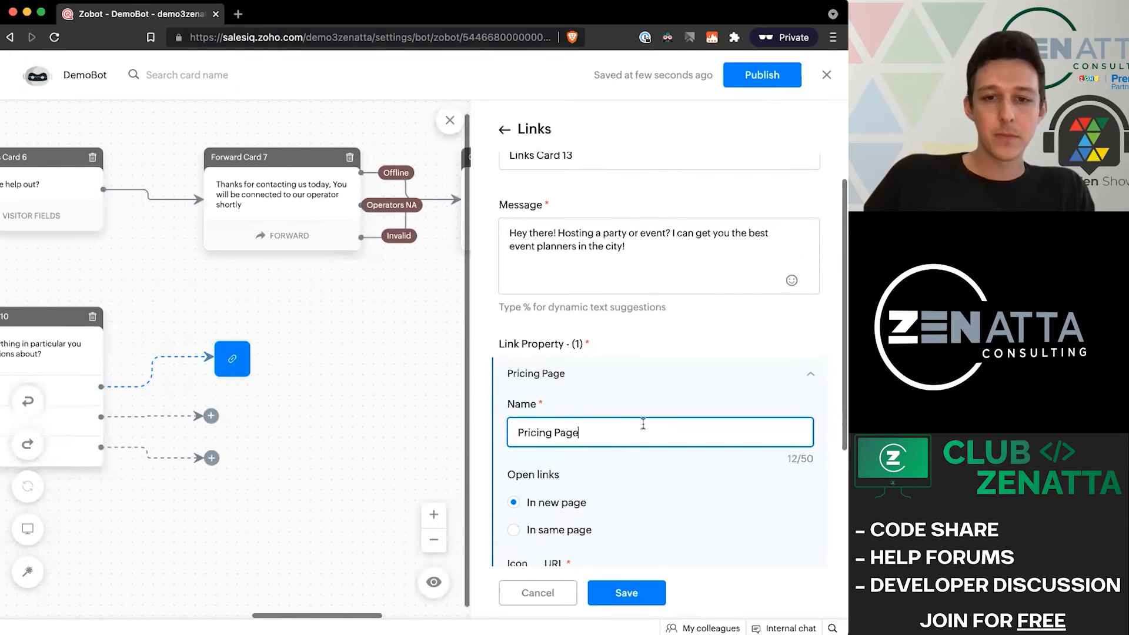
scroll(643, 426, down, 5)
click(624, 419)
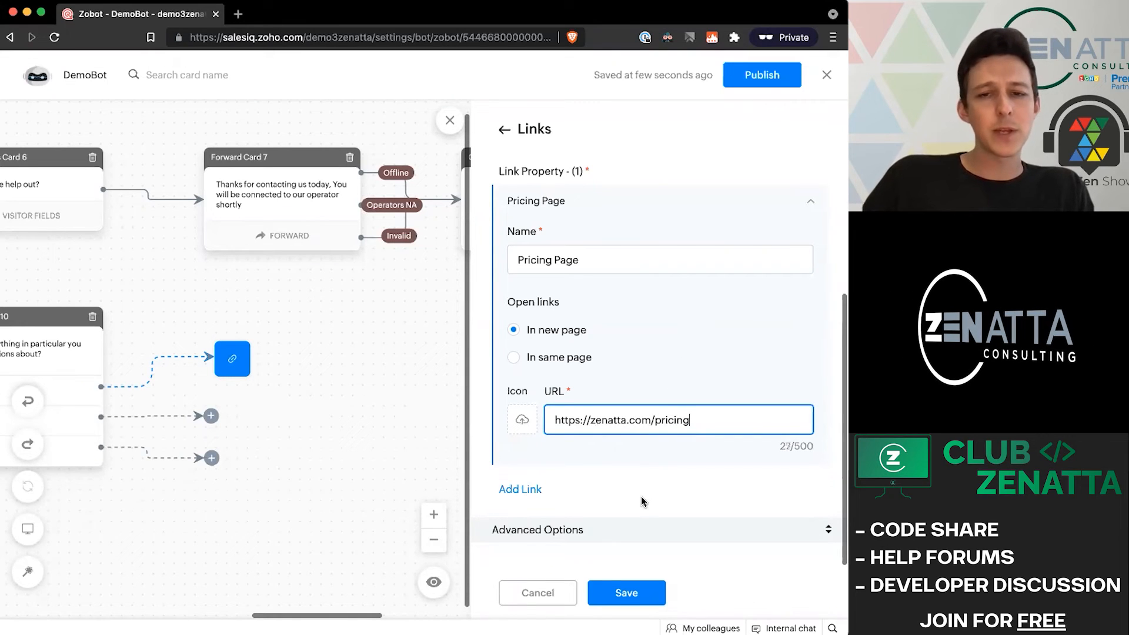
click(623, 594)
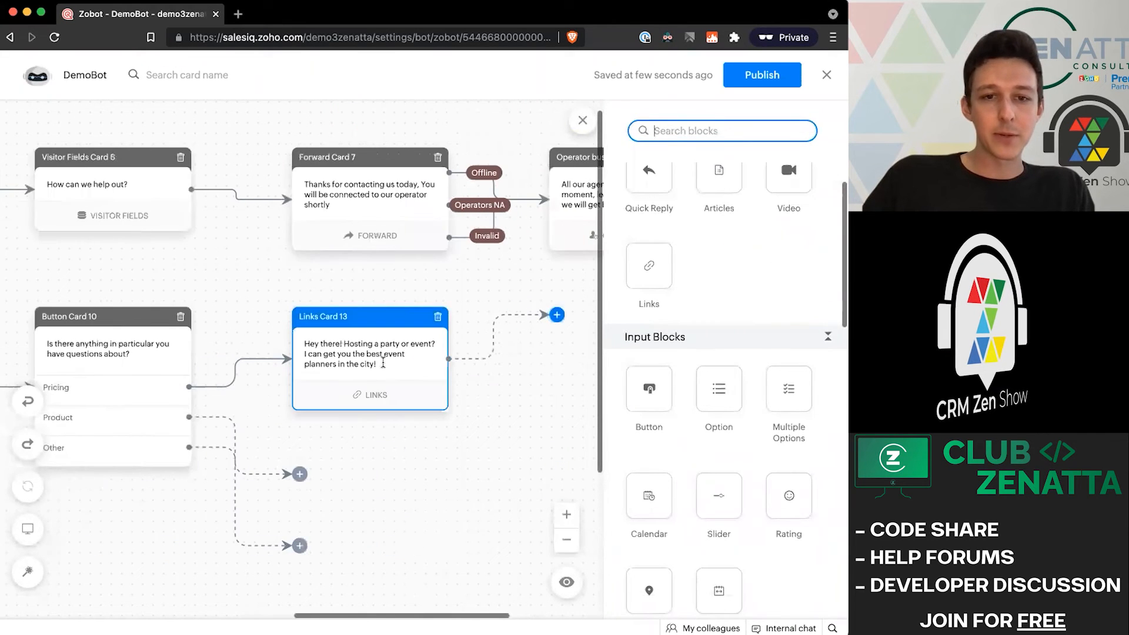
Change the Links card's message to "Please take a look at our pricing page here!" and save it
click(383, 364)
triple_click(663, 290)
text(Plaase take a look at our pric)
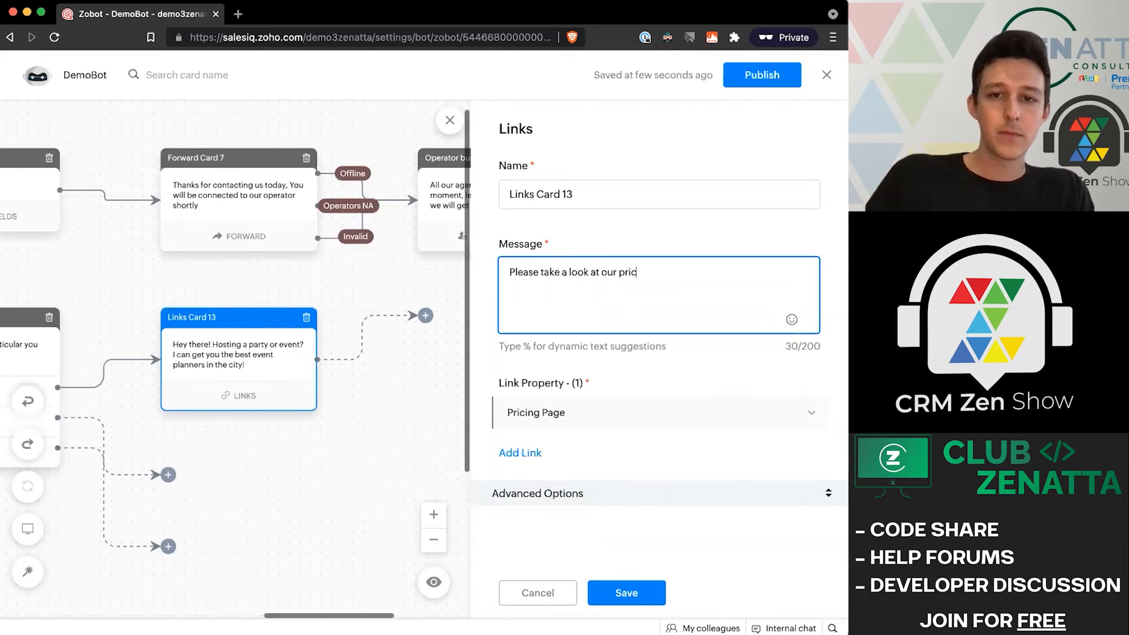
text(ing page here?)
click(274, 485)
click(637, 593)
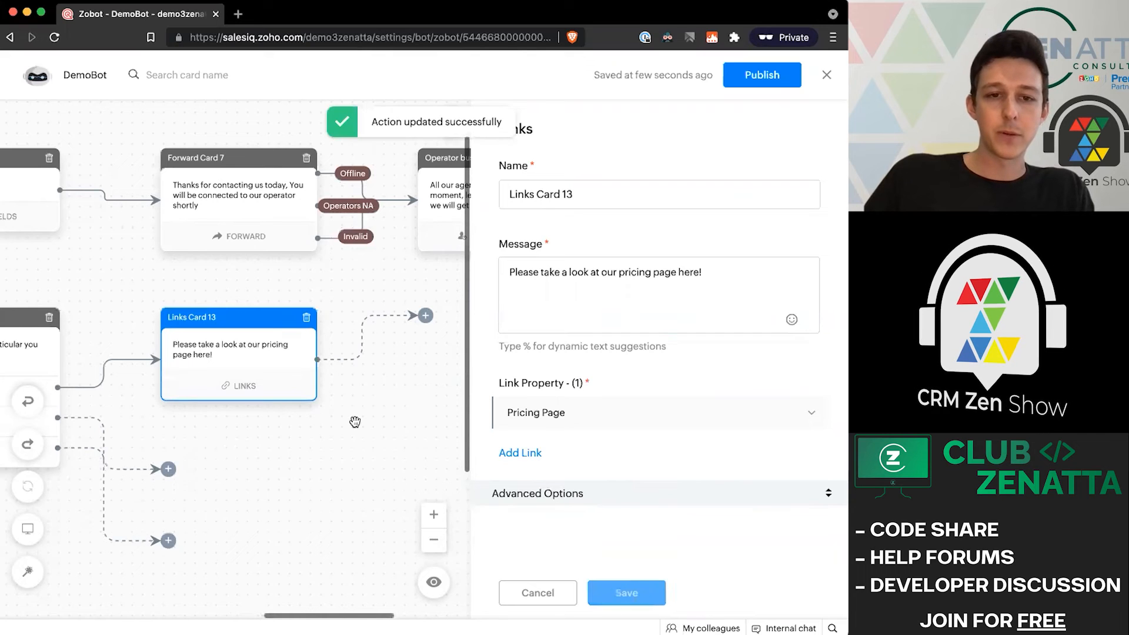
Shift the Button card's open Product endpoint away from the card and add a Video block to it
scroll(353, 424, left, 3)
drag(331, 468, 362, 466)
click(362, 463)
scroll(651, 388, down, 6)
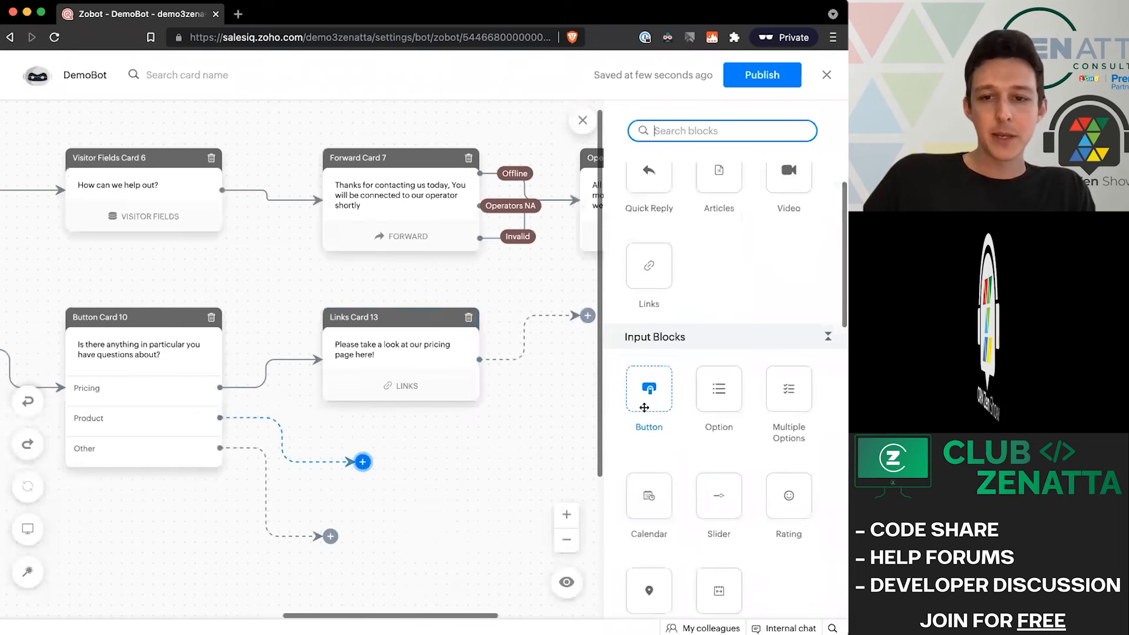
scroll(645, 412, down, 5)
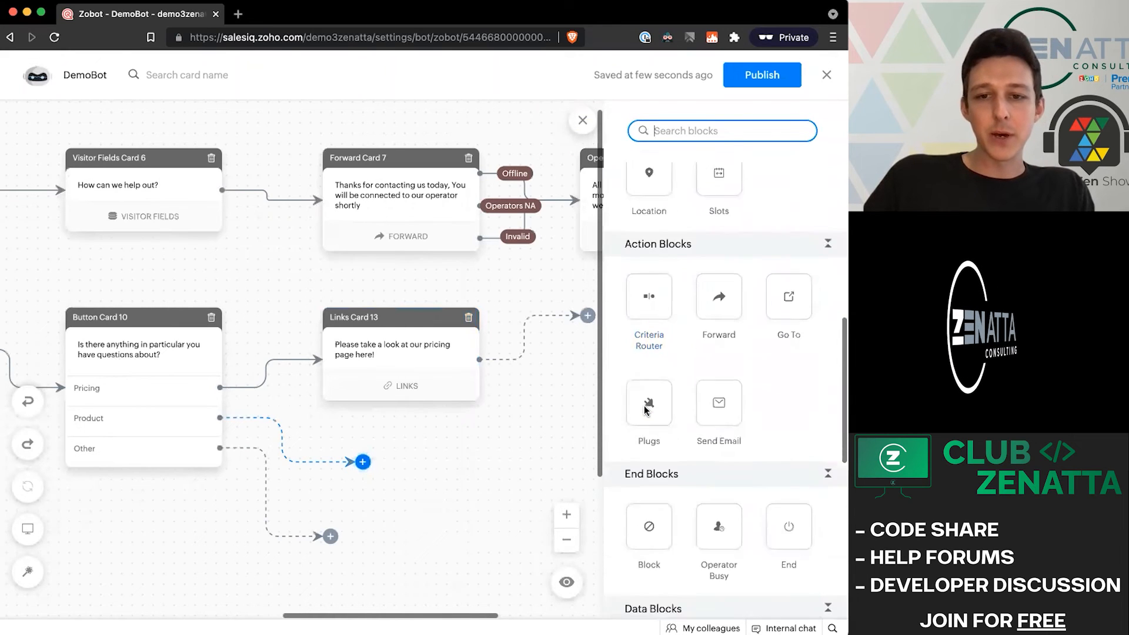
scroll(645, 412, down, 2)
scroll(717, 382, up, 14)
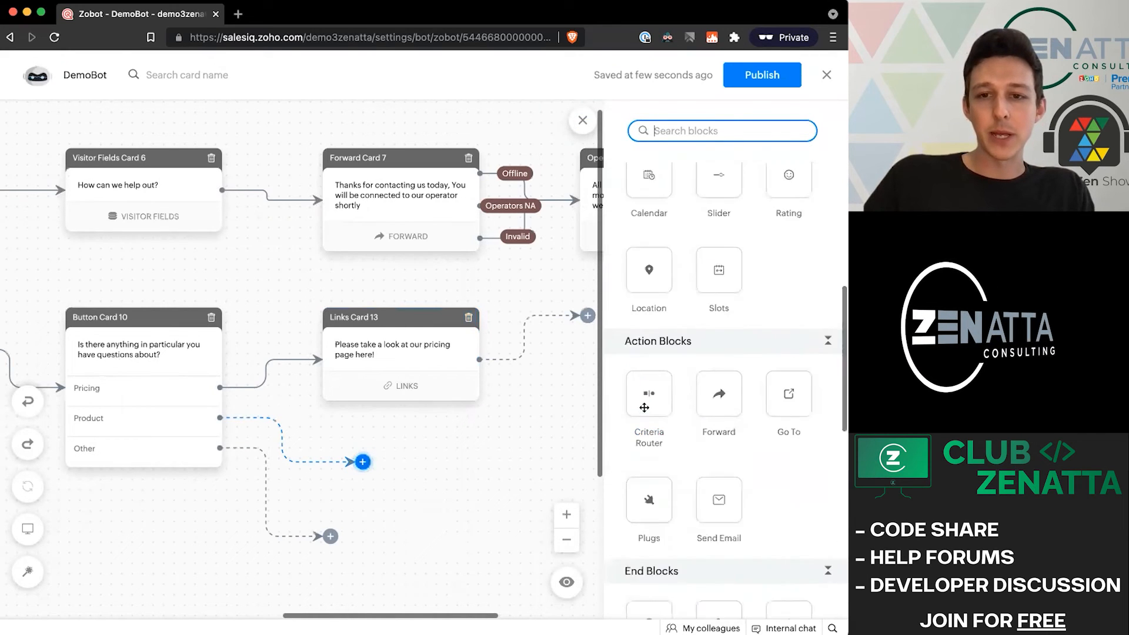
scroll(727, 373, down, 11)
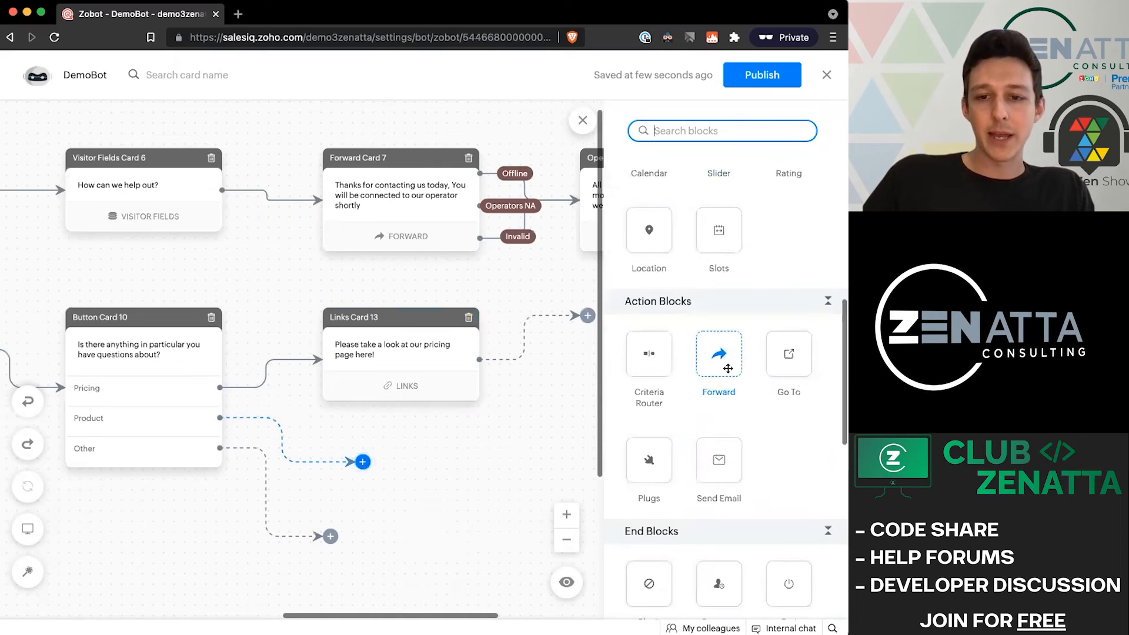
scroll(728, 369, down, 4)
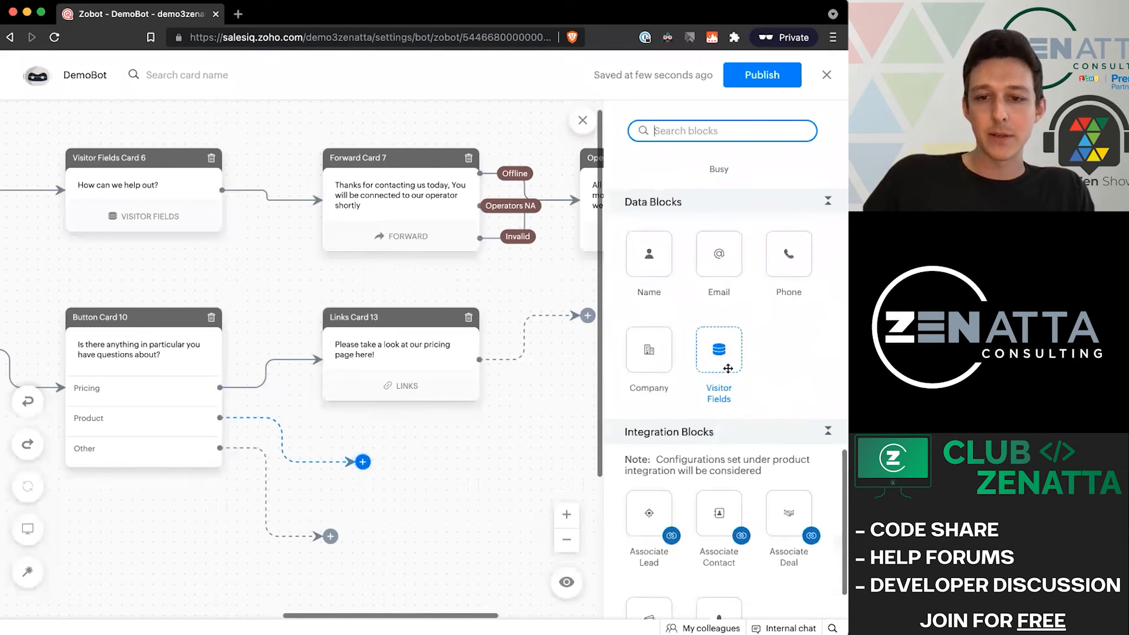
scroll(728, 372, up, 9)
scroll(728, 371, up, 4)
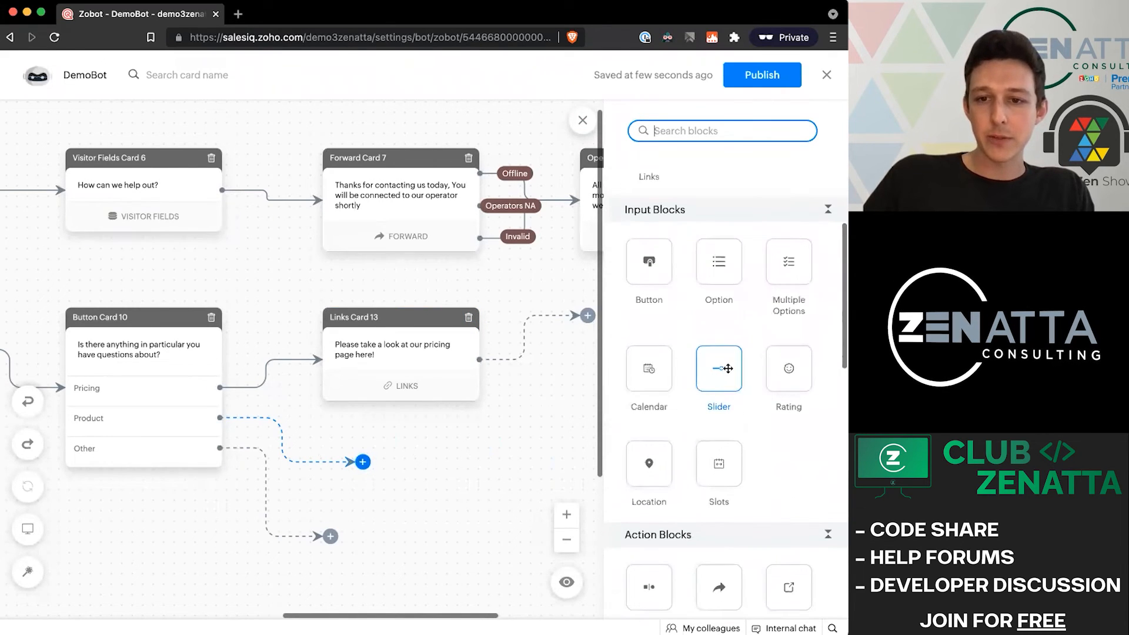
scroll(702, 370, up, 3)
drag(804, 225, 377, 465)
text(Here's a quick overview video)
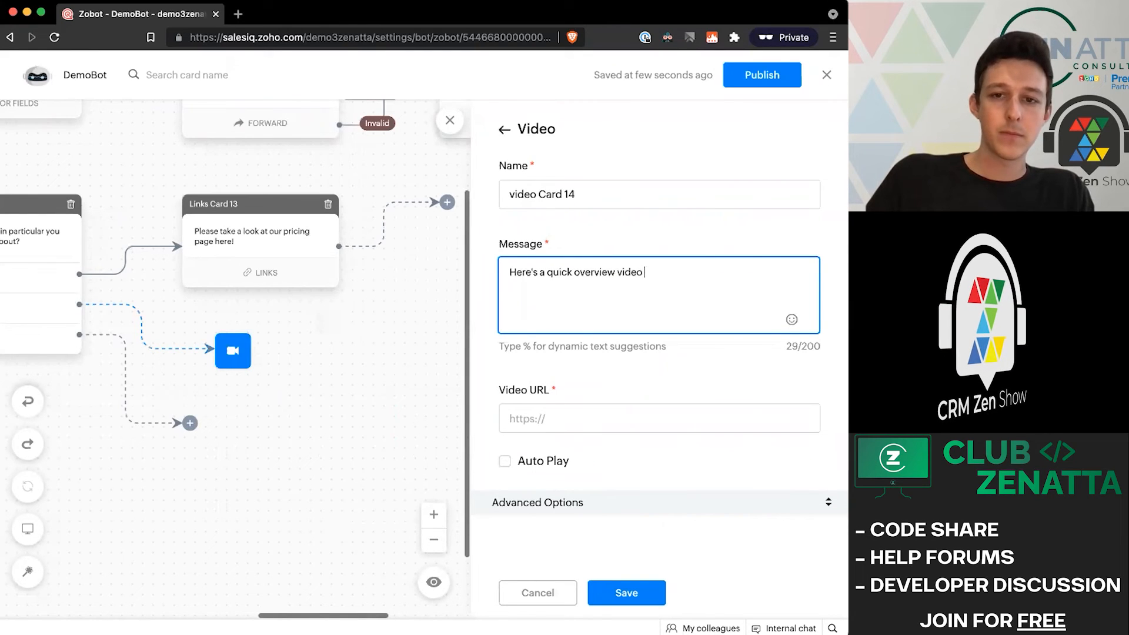
click(650, 429)
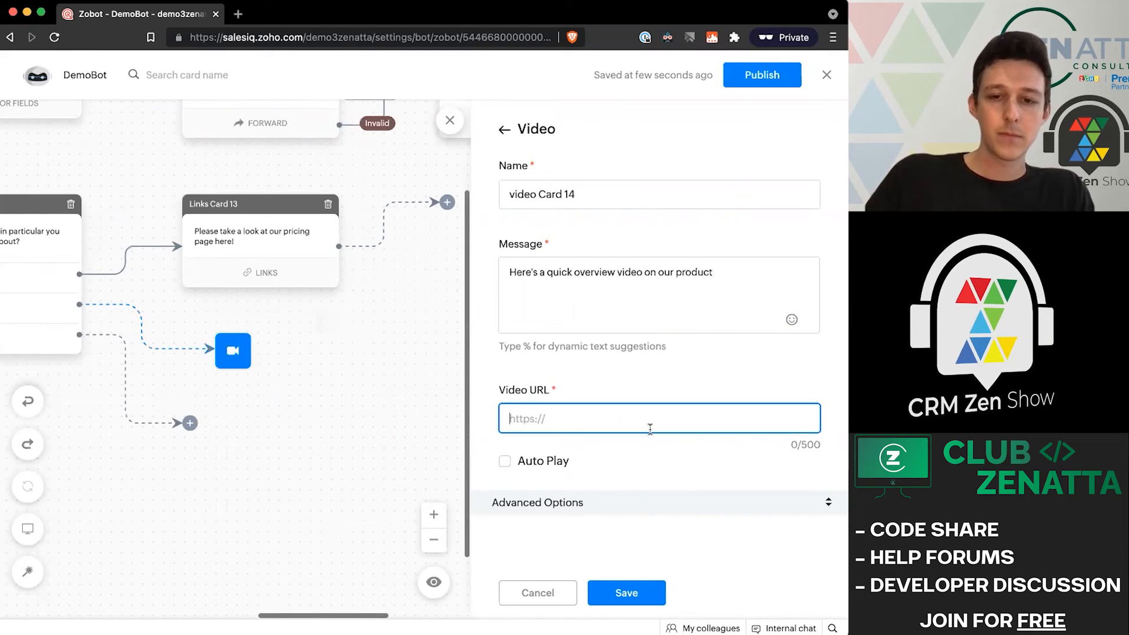
text(https)
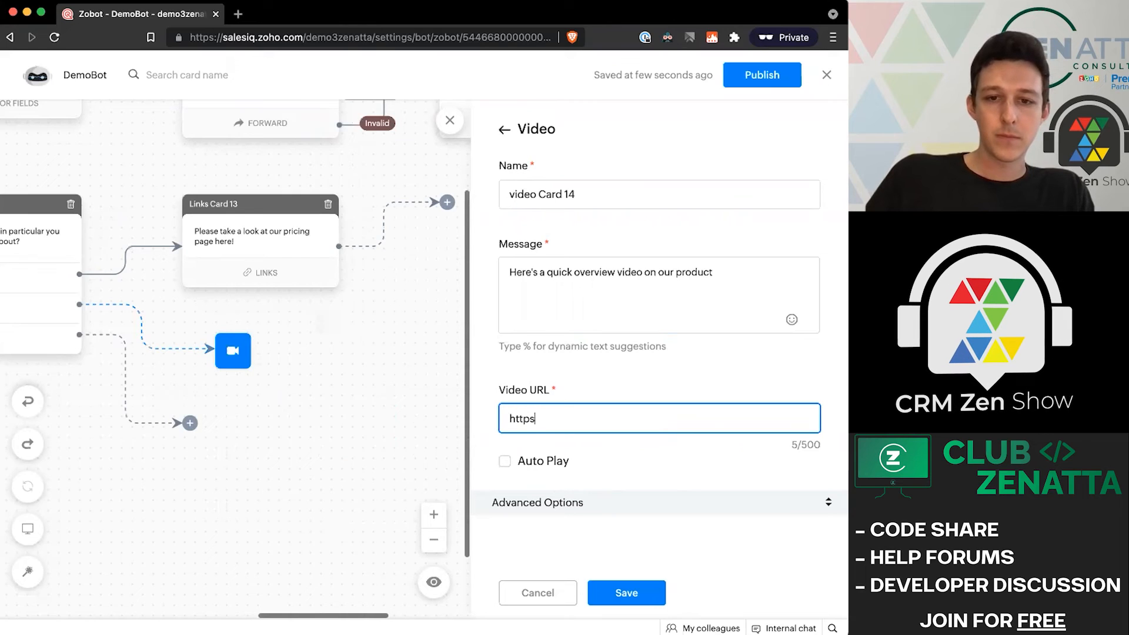
text(://youtube.com)
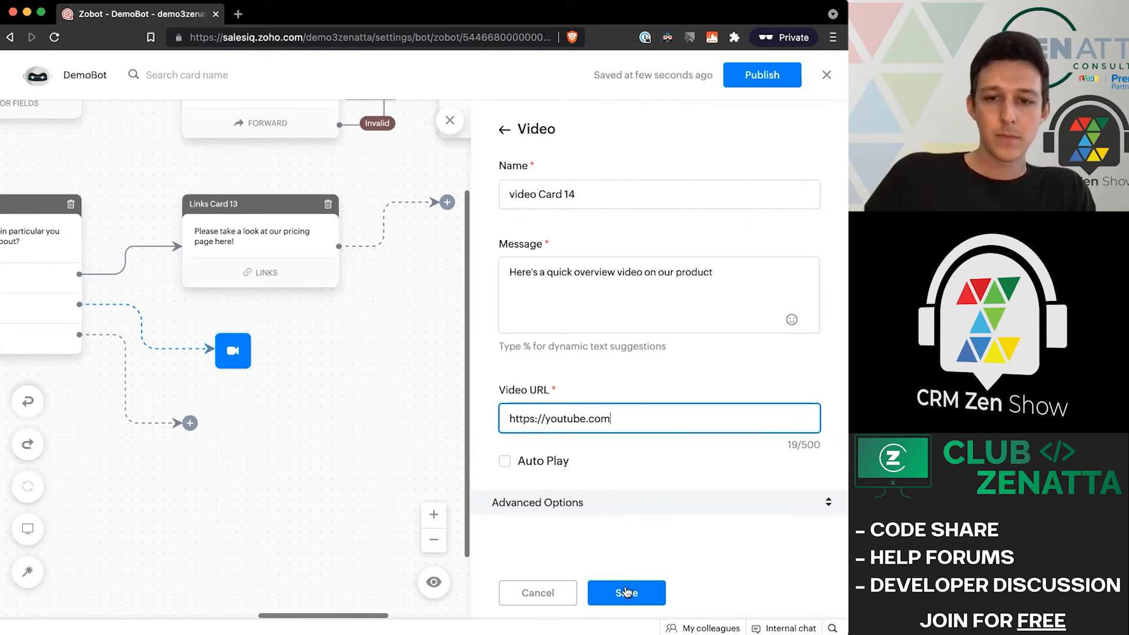
click(626, 592)
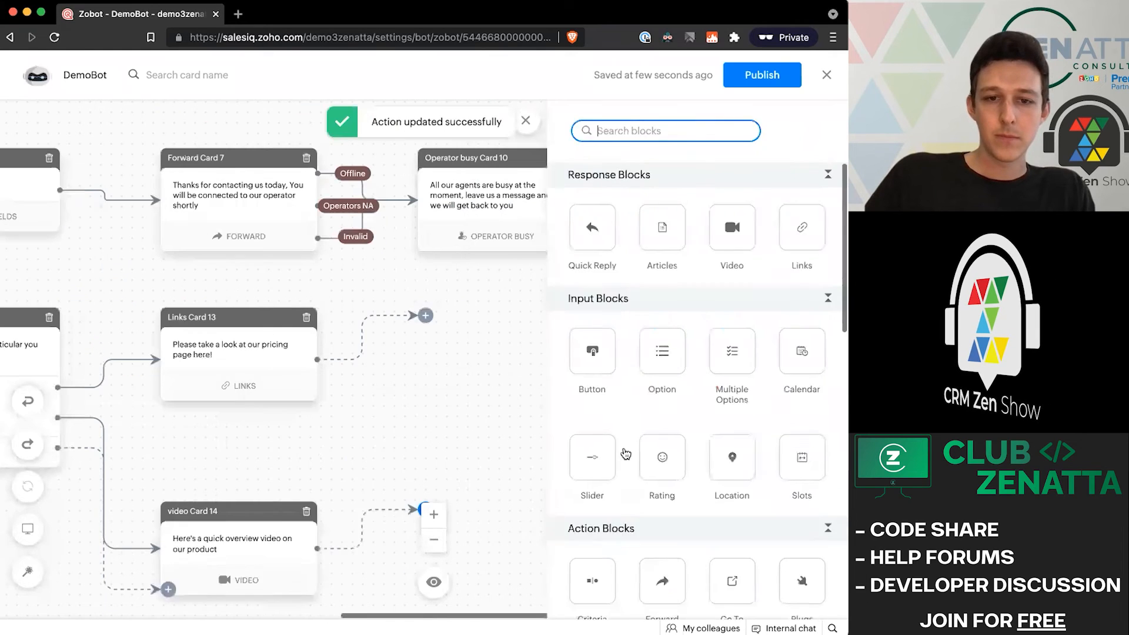
Move the Video card up closer to the Links card, and the open Other endpoint further down below it
scroll(426, 466, down, 1)
click(272, 480)
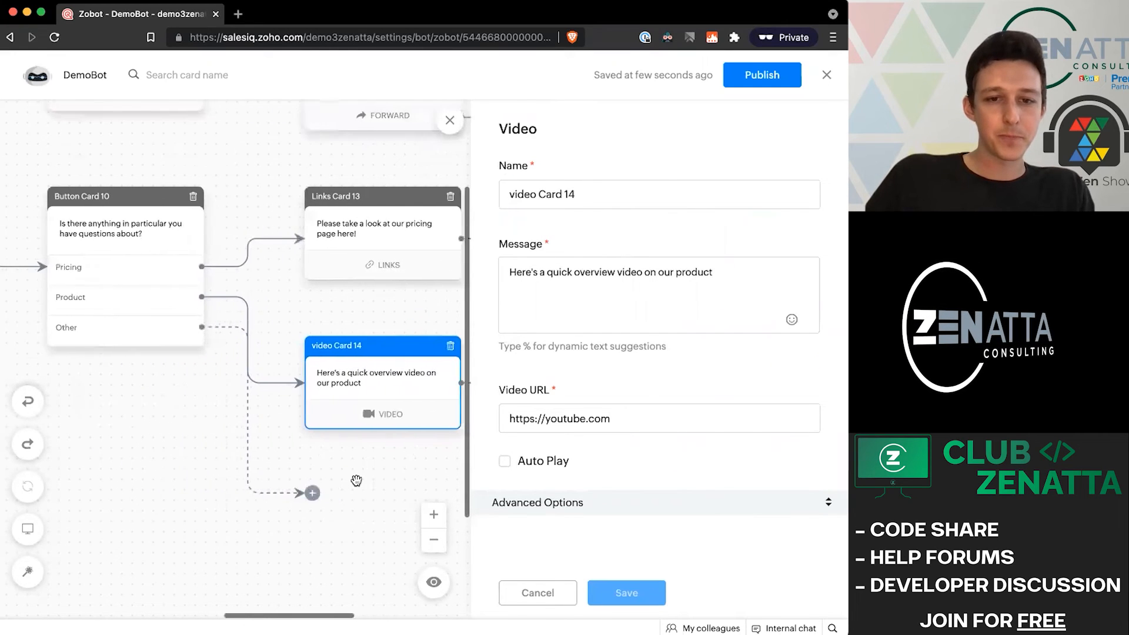
scroll(355, 480, right, 1)
drag(245, 502, 288, 568)
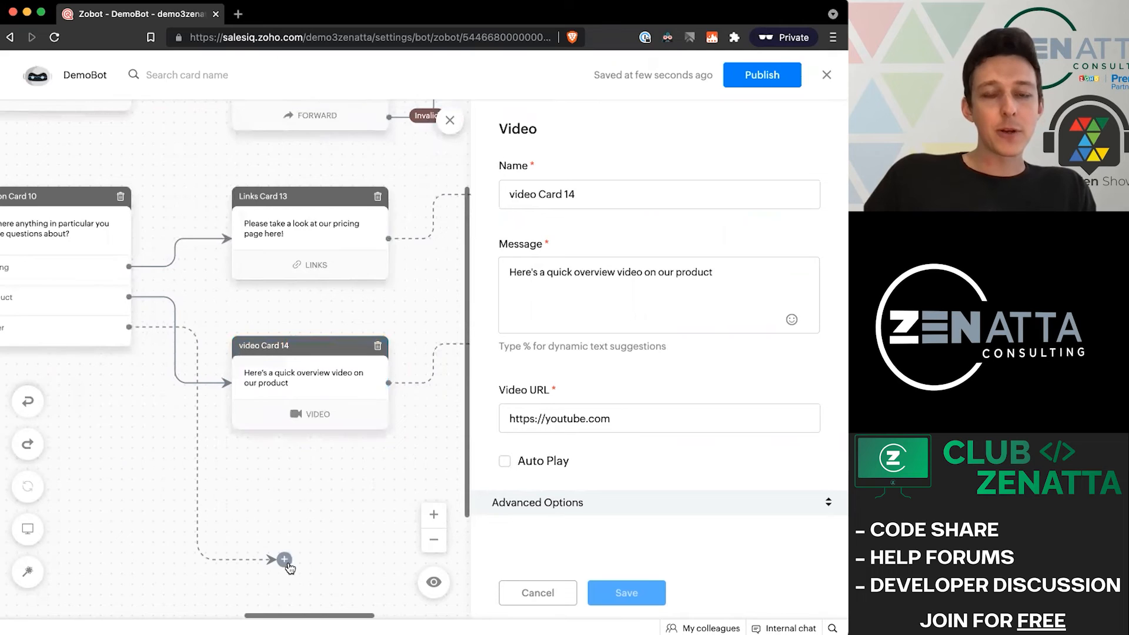
Add a Button block after the Links card and set its message to "Did this answer your question?"
scroll(298, 511, right, 2)
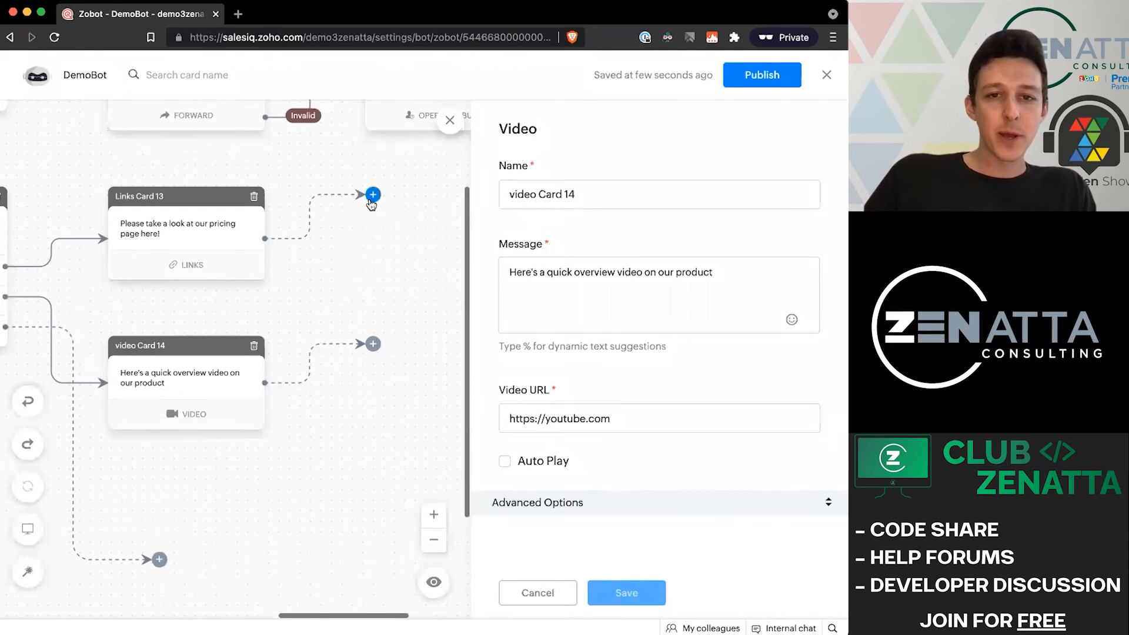
click(373, 195)
scroll(617, 254, down, 2)
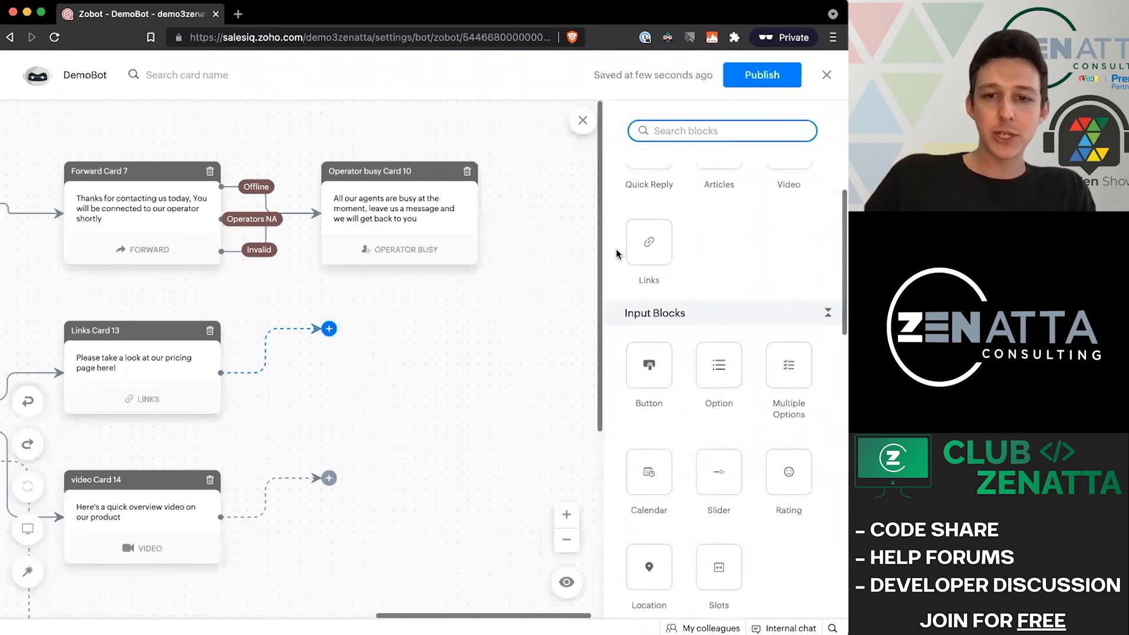
drag(648, 325, 328, 329)
click(650, 302)
key(super+a)
text(D)
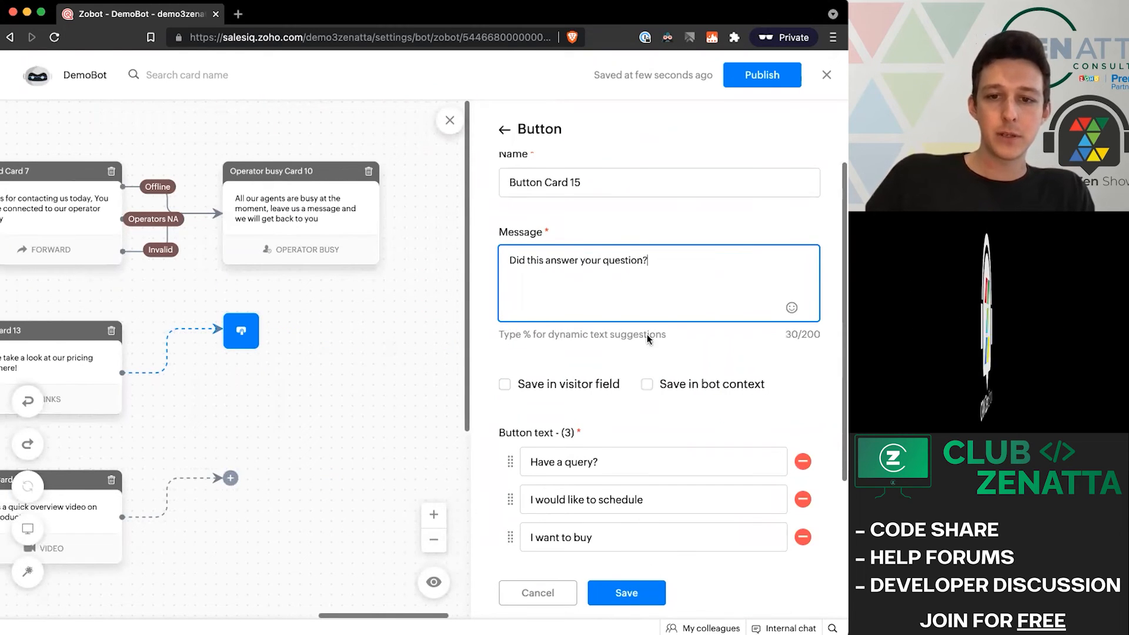
Set the card's button texts to Yes and No, remove the "I want to buy" button, and save the card
click(638, 463)
key(super+a)
text(Yes)
click(631, 500)
key(super+a)
text(No)
click(727, 584)
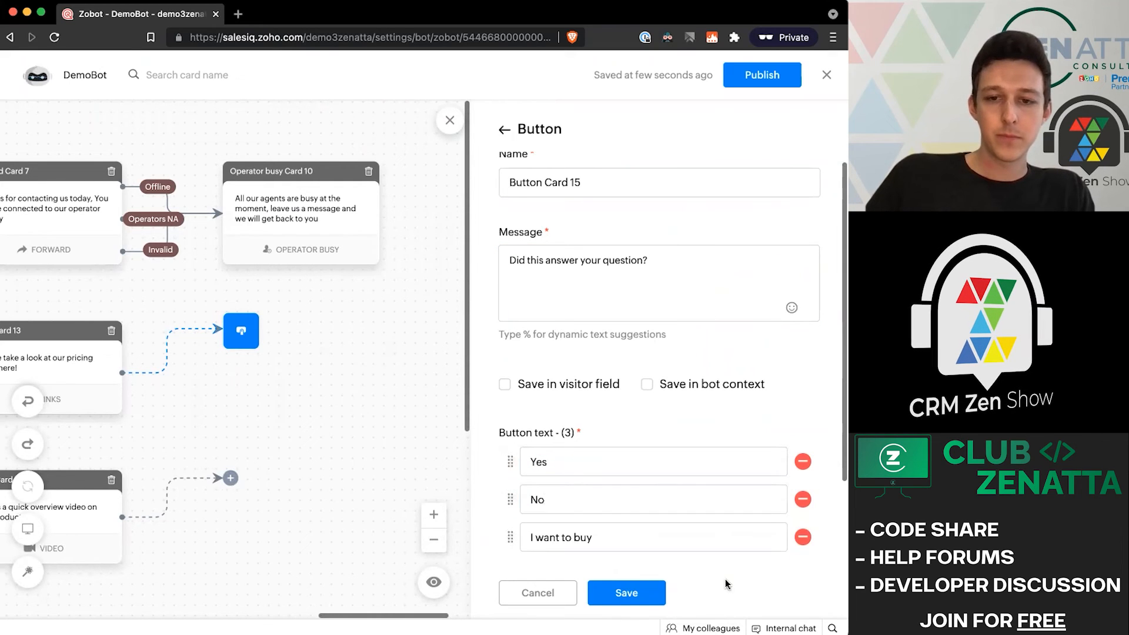
click(803, 537)
click(626, 593)
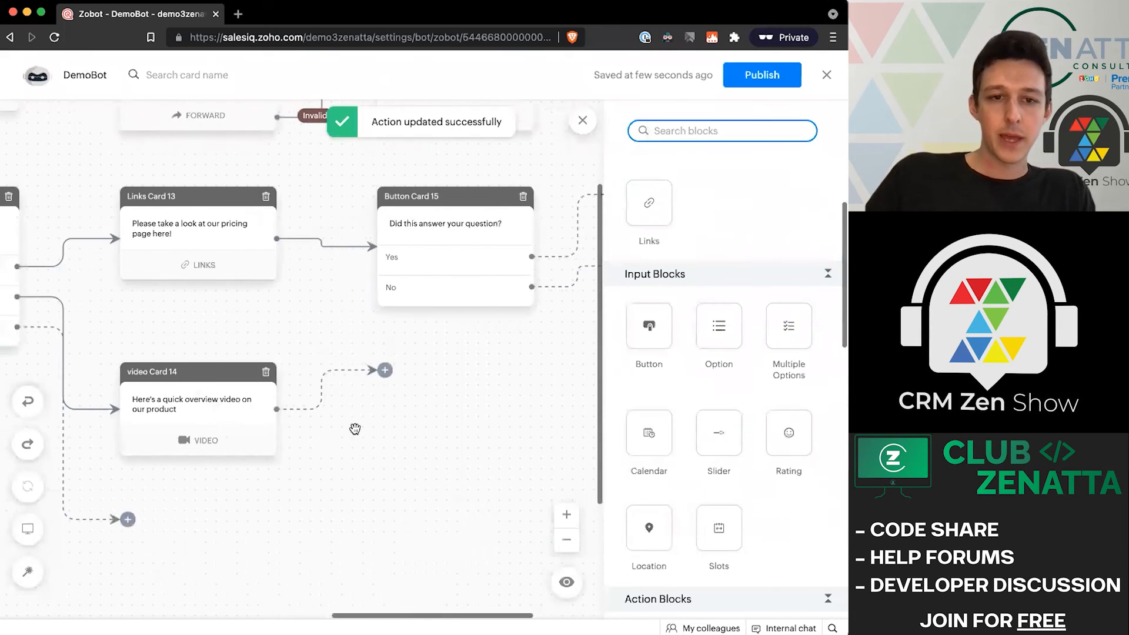
Connect the Video card to the "Did this answer your question?" card, and add an End block to that card's Yes endpoint
drag(450, 370, 483, 225)
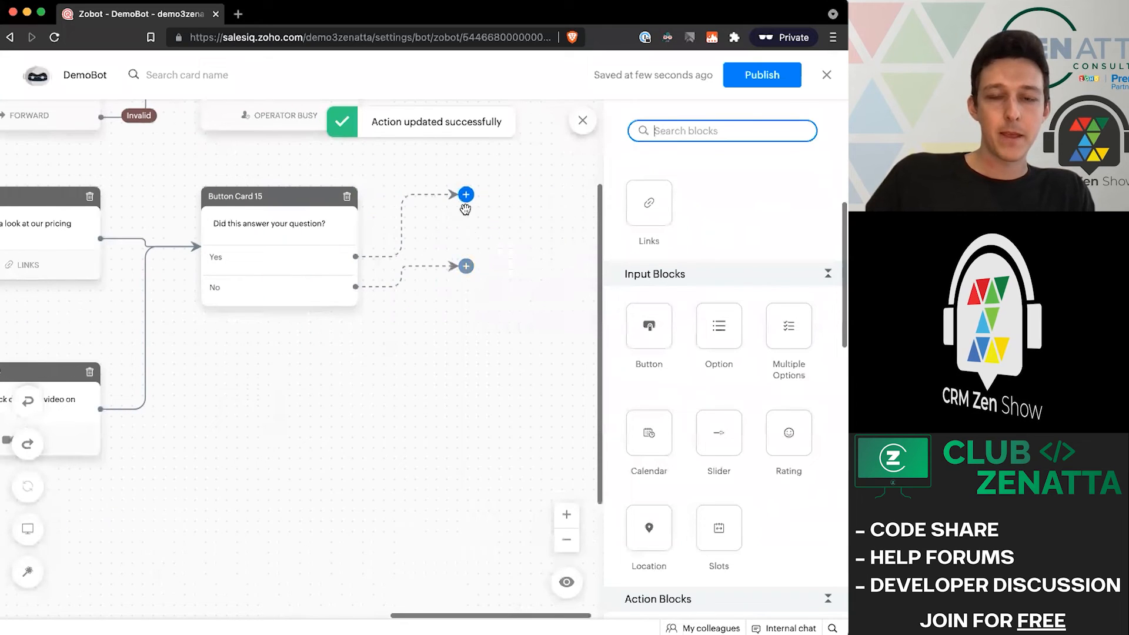
scroll(799, 444, down, 8)
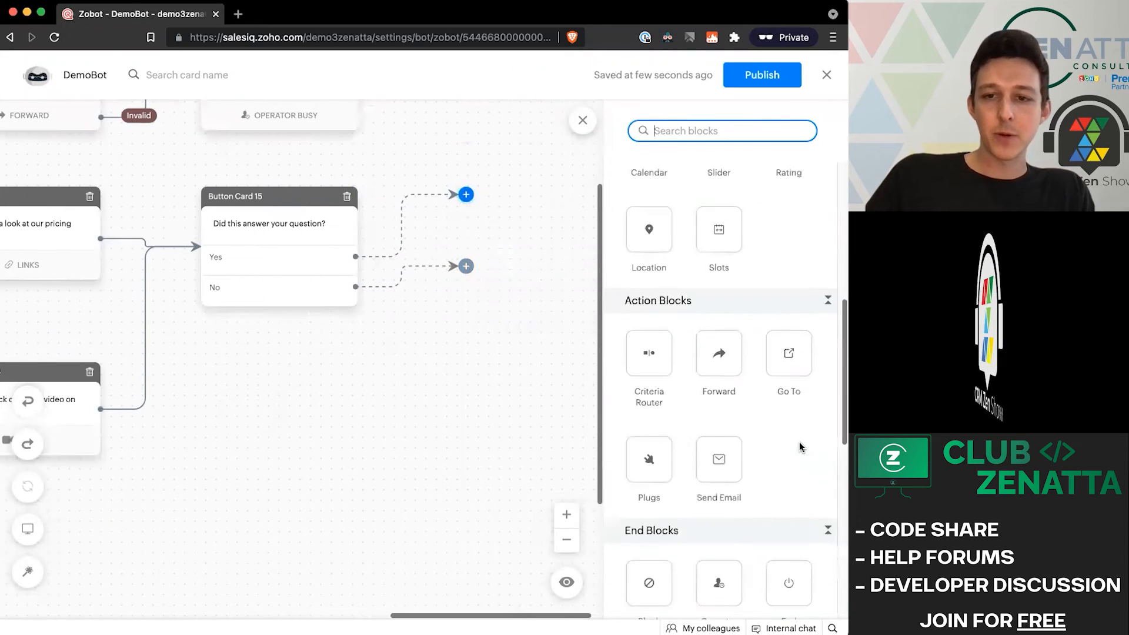
scroll(799, 447, up, 3)
drag(789, 497, 466, 195)
Set the End card's message to "Great! Let us know if you need any more help :^)" and save it
click(724, 299)
key(super+a)
text(Gr)
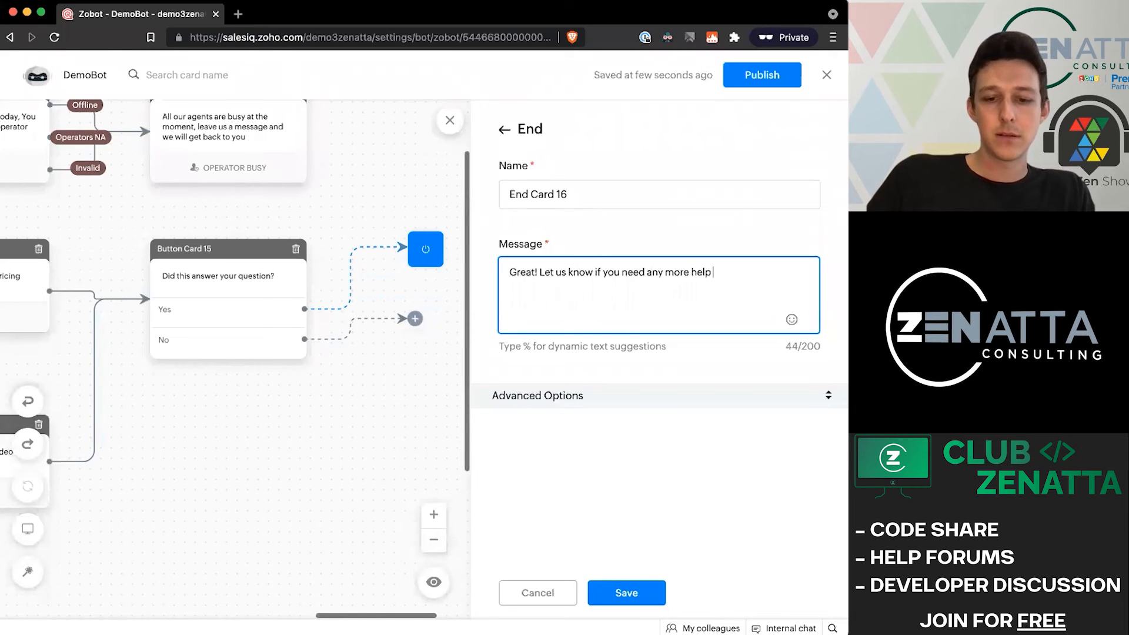
click(628, 593)
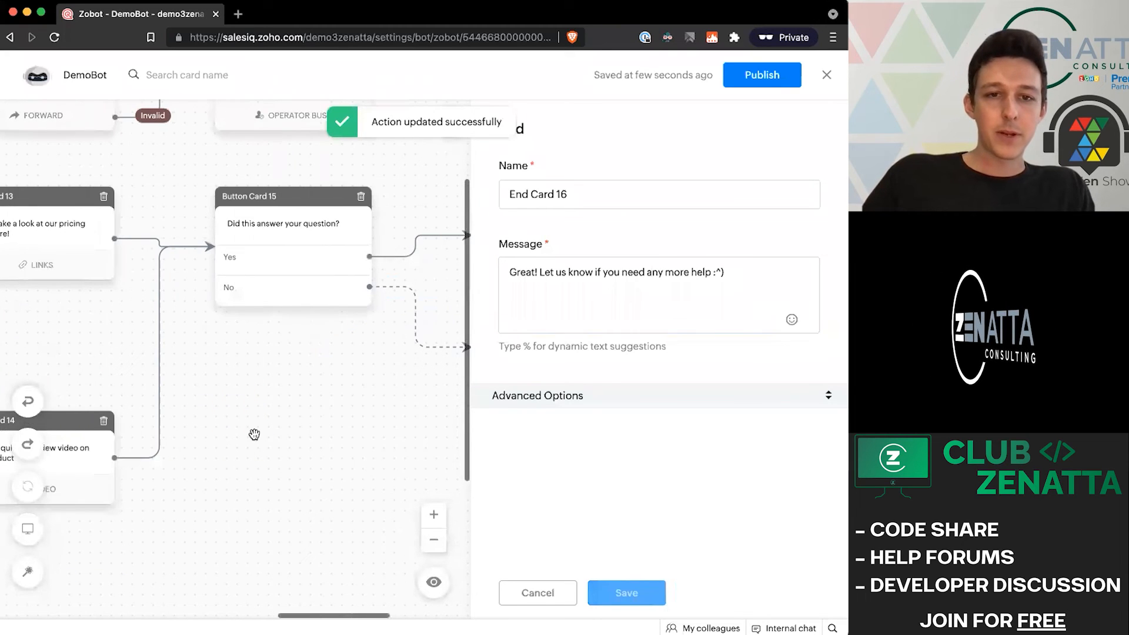
Add a Forward block to the No endpoint of the "Did this answer your question?" card and save it
click(342, 347)
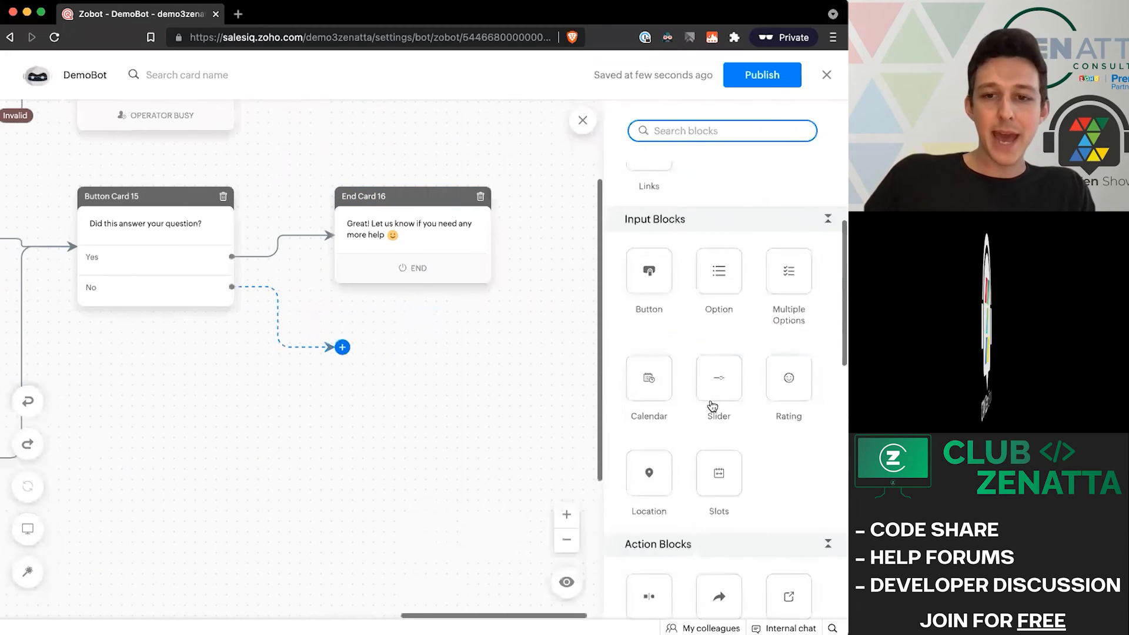
scroll(713, 404, down, 5)
drag(719, 260, 353, 366)
scroll(680, 478, down, 1)
click(624, 592)
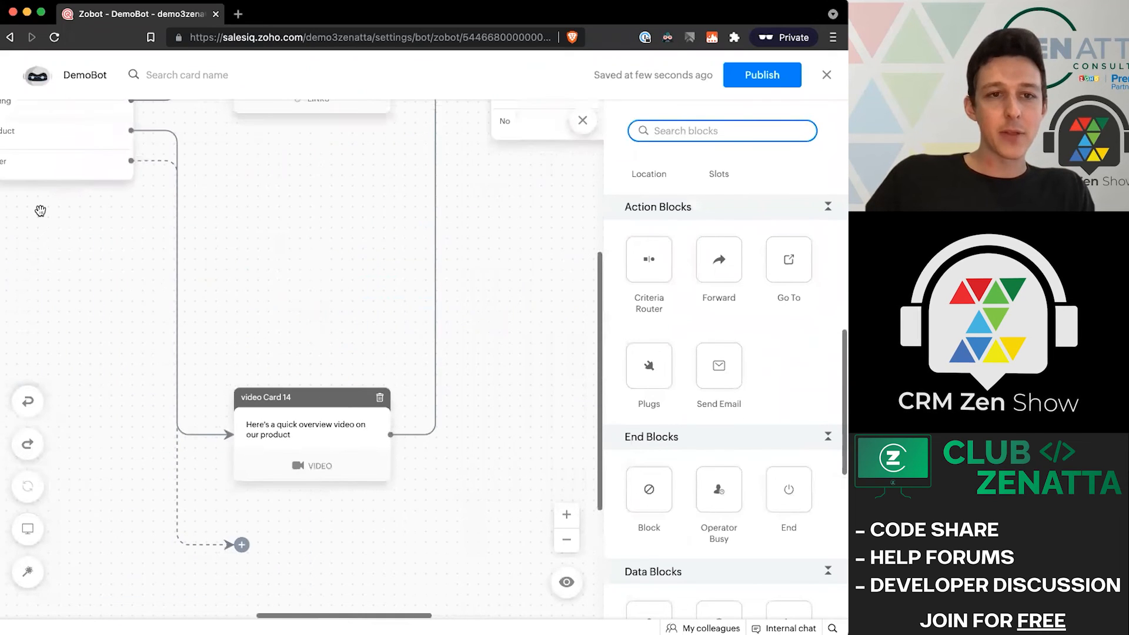
Connect the open Other endpoint of the sales questions card to the Forward card that follows the No answer
scroll(28, 183, up, 1)
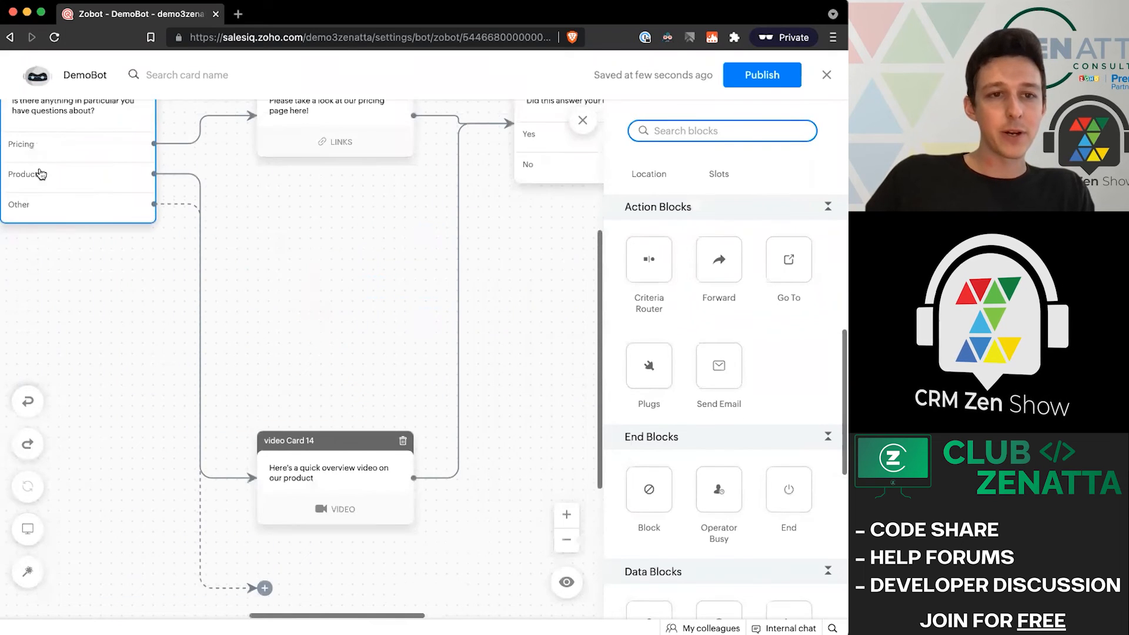
scroll(245, 472, down, 4)
scroll(244, 472, right, 6)
scroll(149, 450, left, 3)
mouse_move(535, 137)
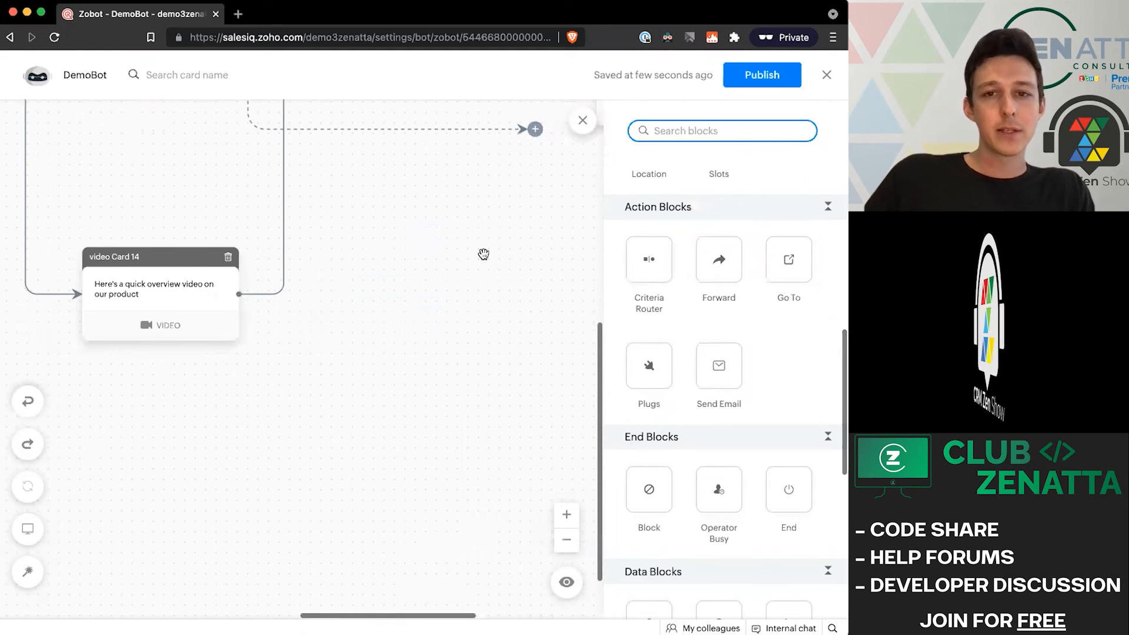
scroll(484, 254, up, 4)
scroll(483, 254, right, 6)
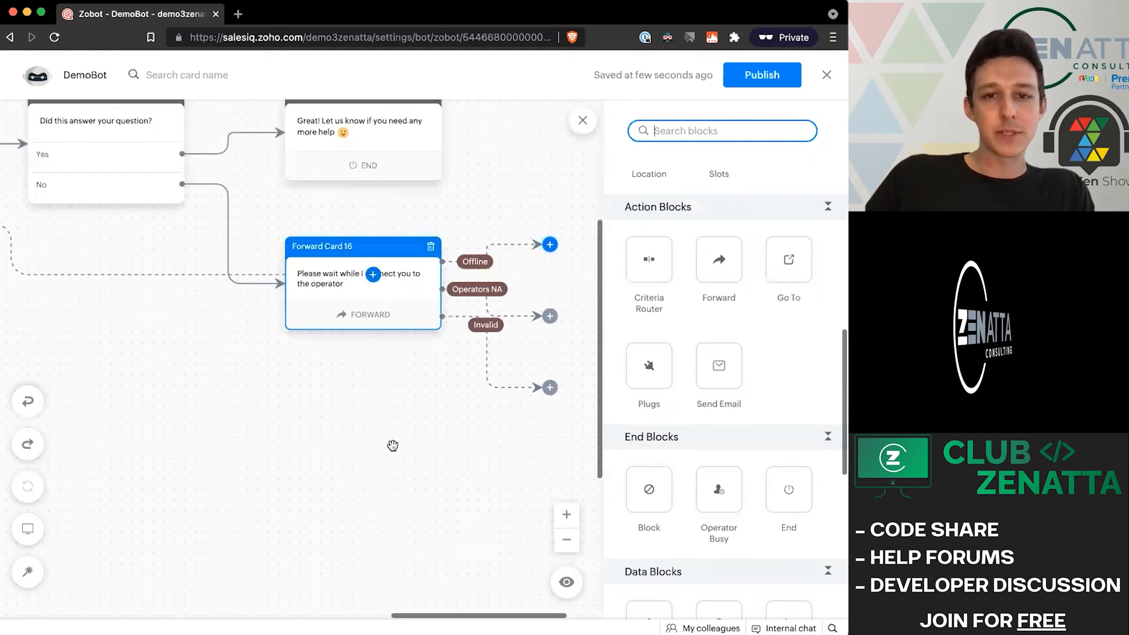
scroll(393, 450, left, 6)
scroll(393, 450, up, 2)
scroll(393, 450, right, 5)
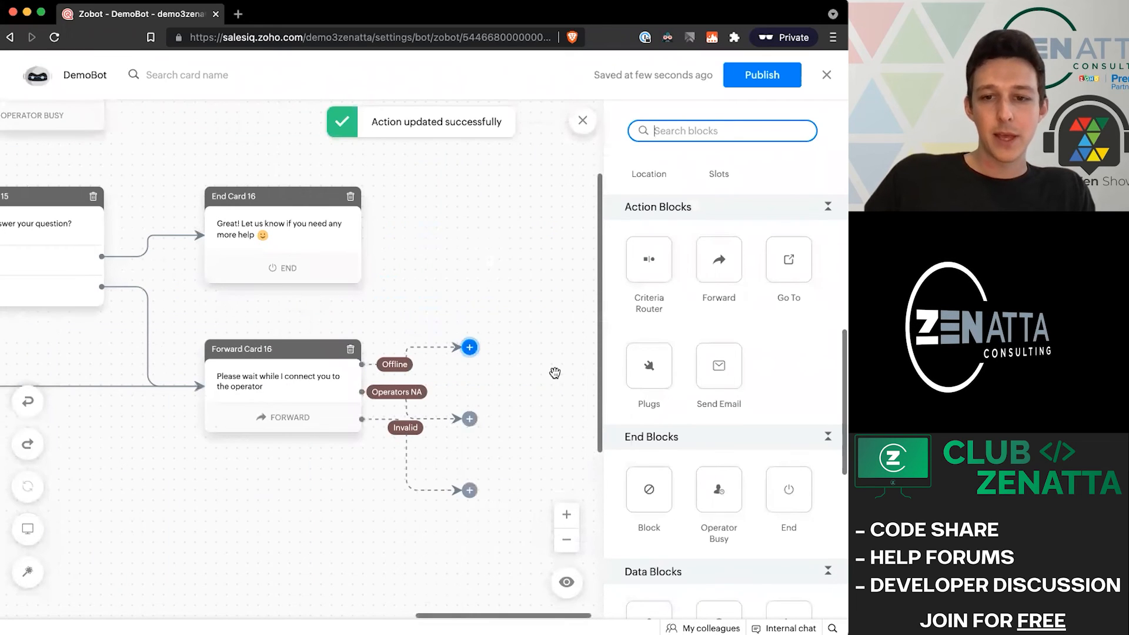
Add an Operator Busy block to the new Forward card's Offline endpoint, save it and close its settings
scroll(554, 373, down, 2)
drag(722, 496, 476, 215)
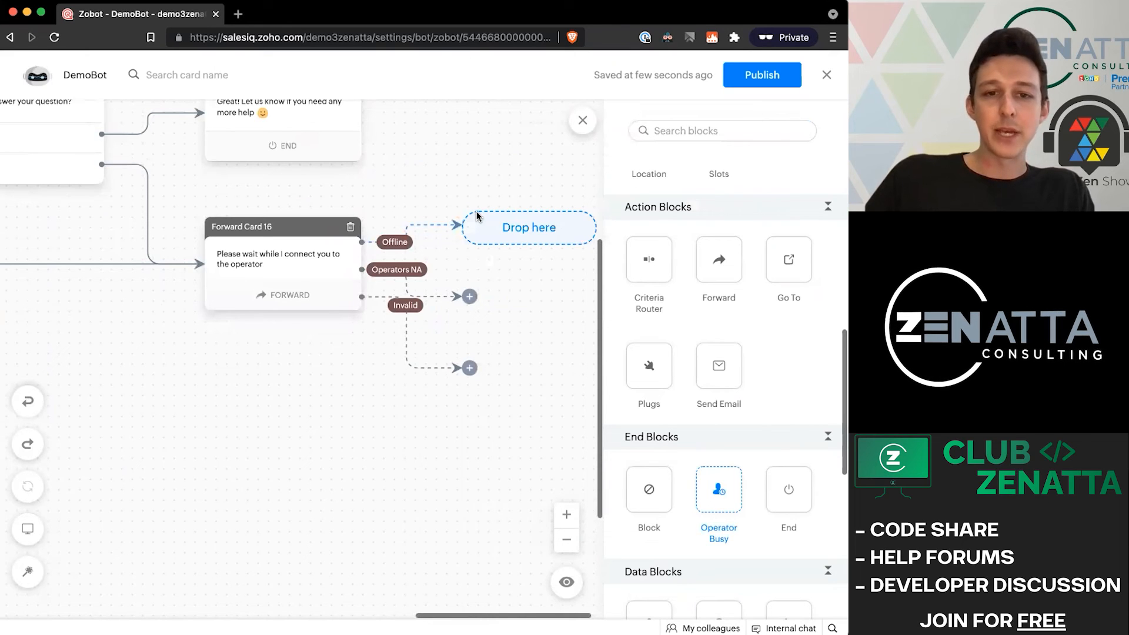
drag(478, 215, 477, 215)
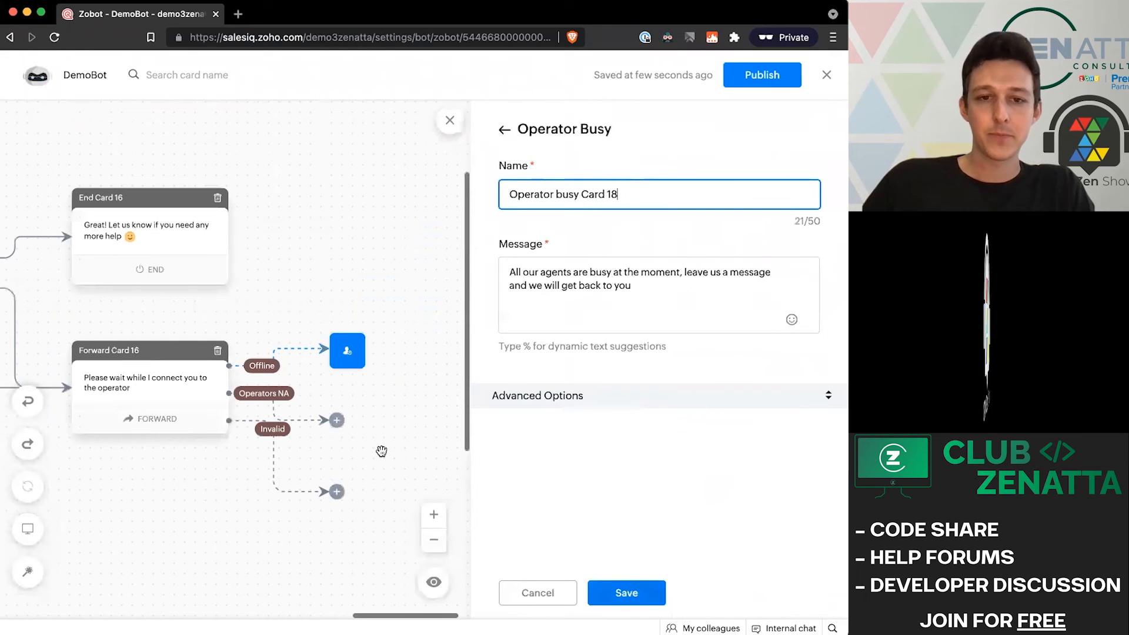
key(Return)
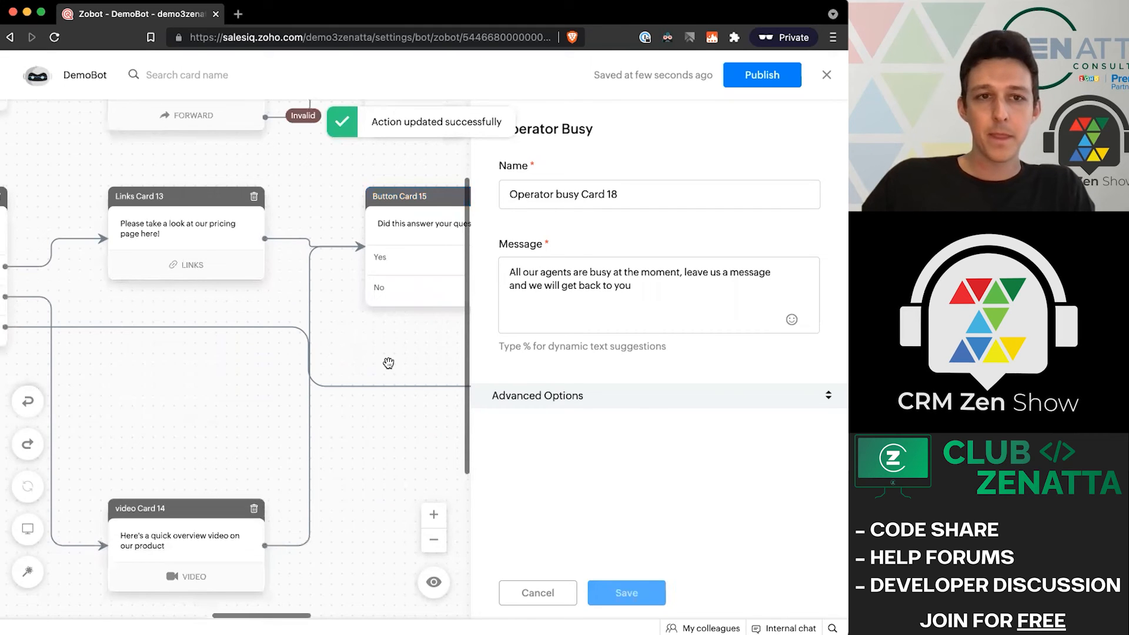
click(452, 121)
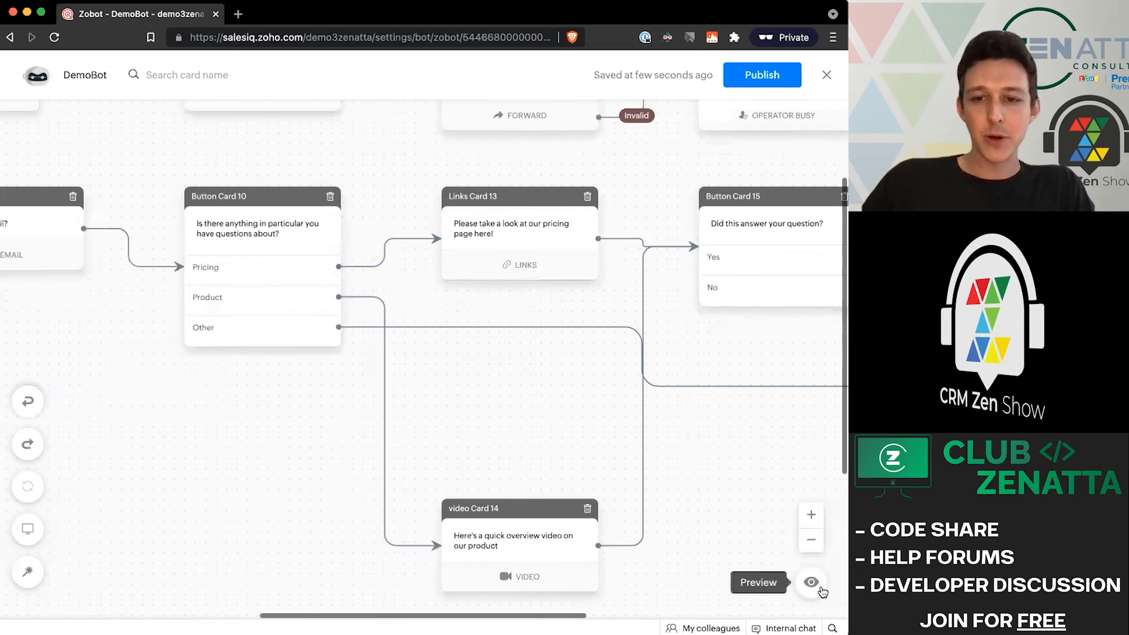
Return to the start of the bot flow and open the bot's preview
click(32, 579)
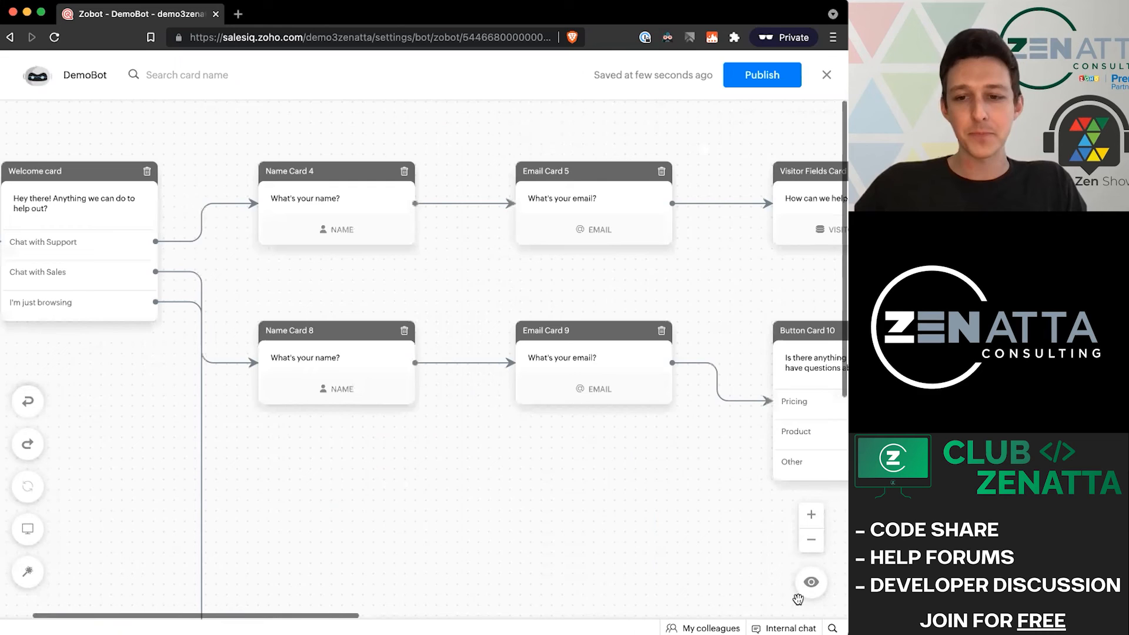
click(813, 584)
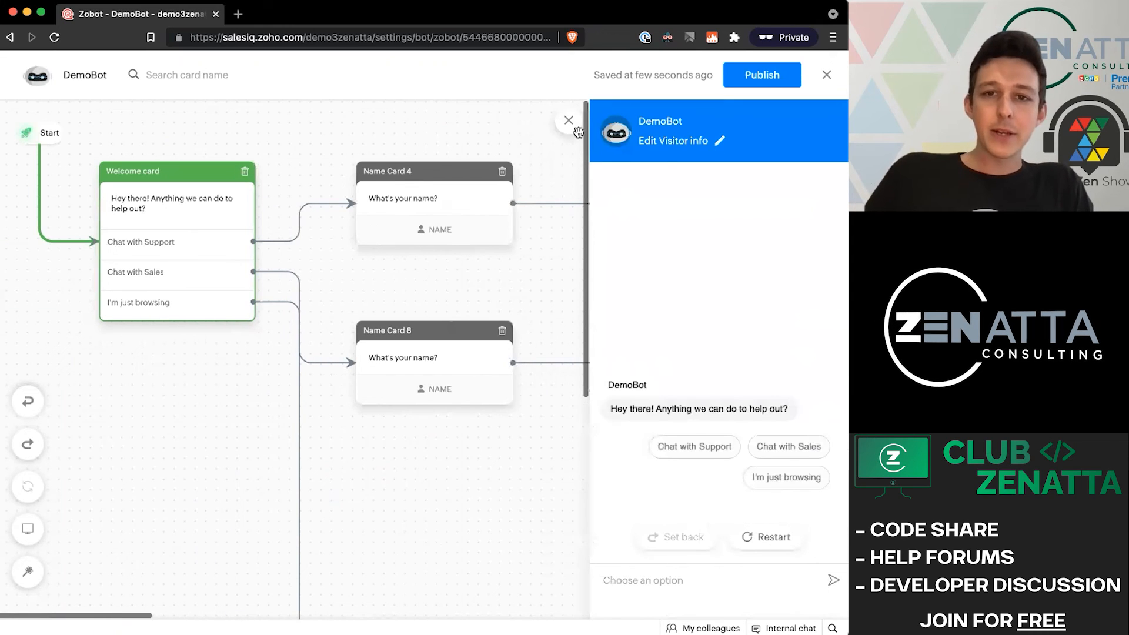
click(573, 130)
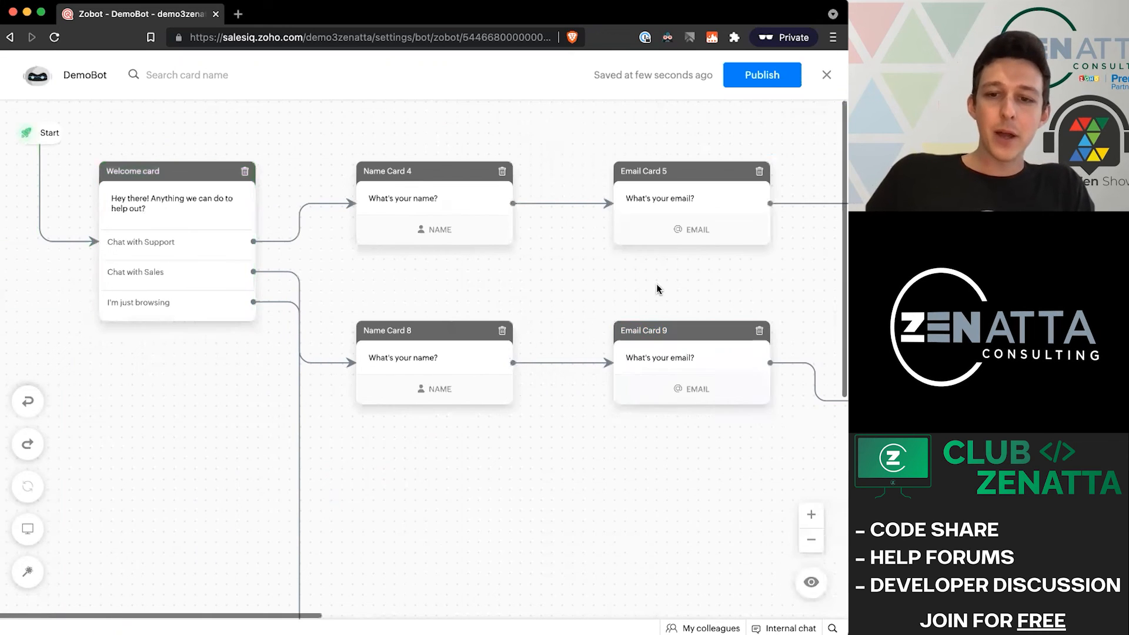
click(813, 583)
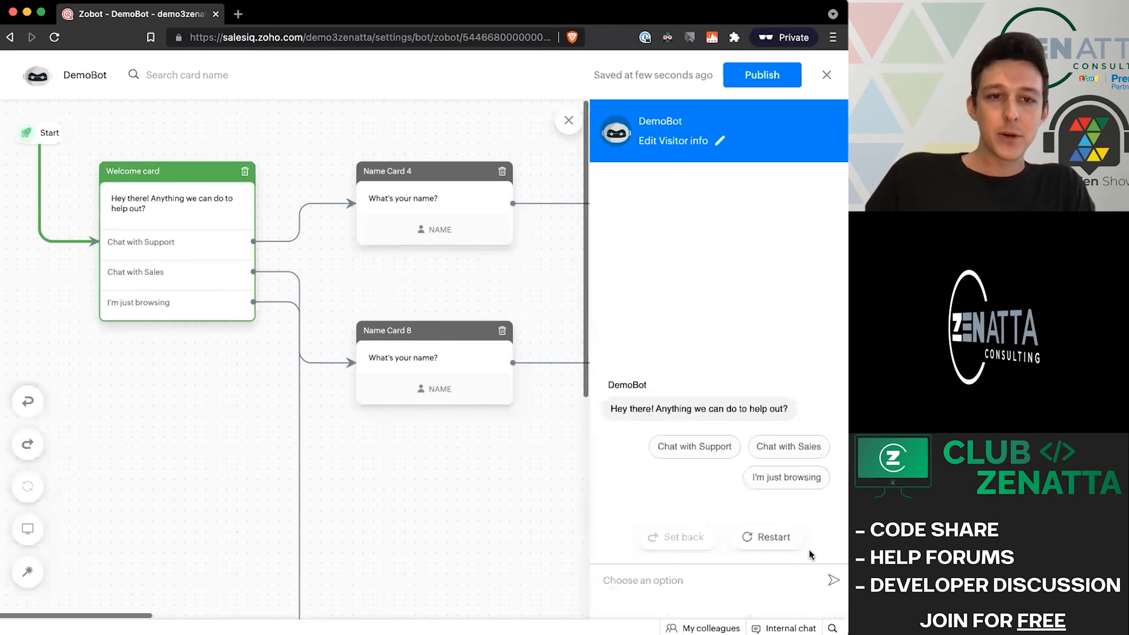
Test the Chat with Support path in the preview, submitting the visitor's name and e-mail and answering "Need some help please"
click(706, 453)
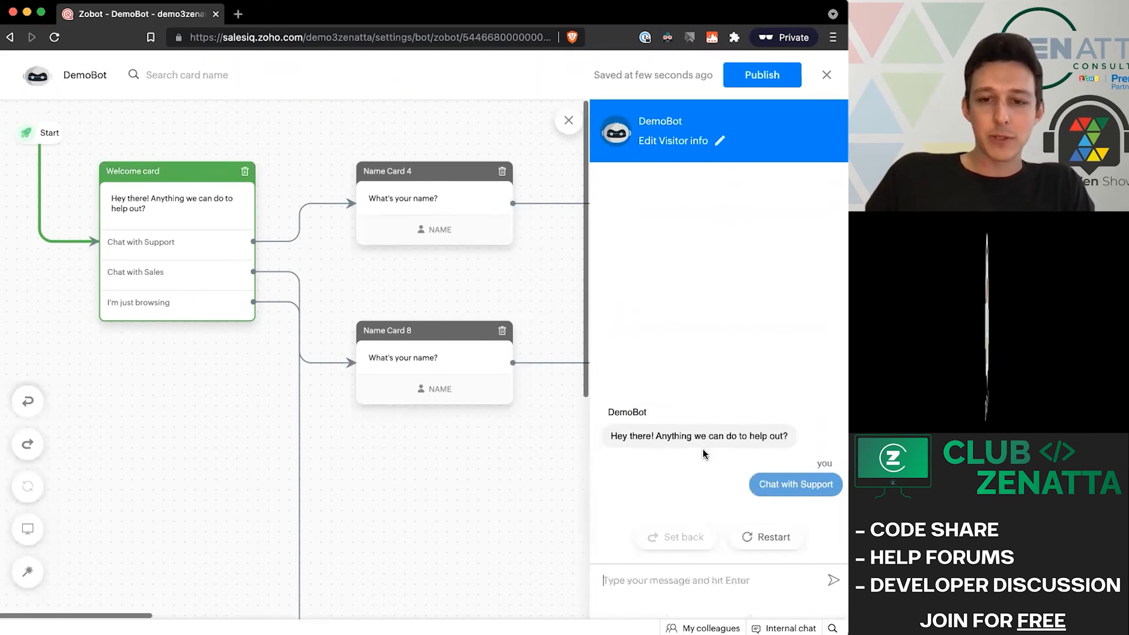
text(Tyler)
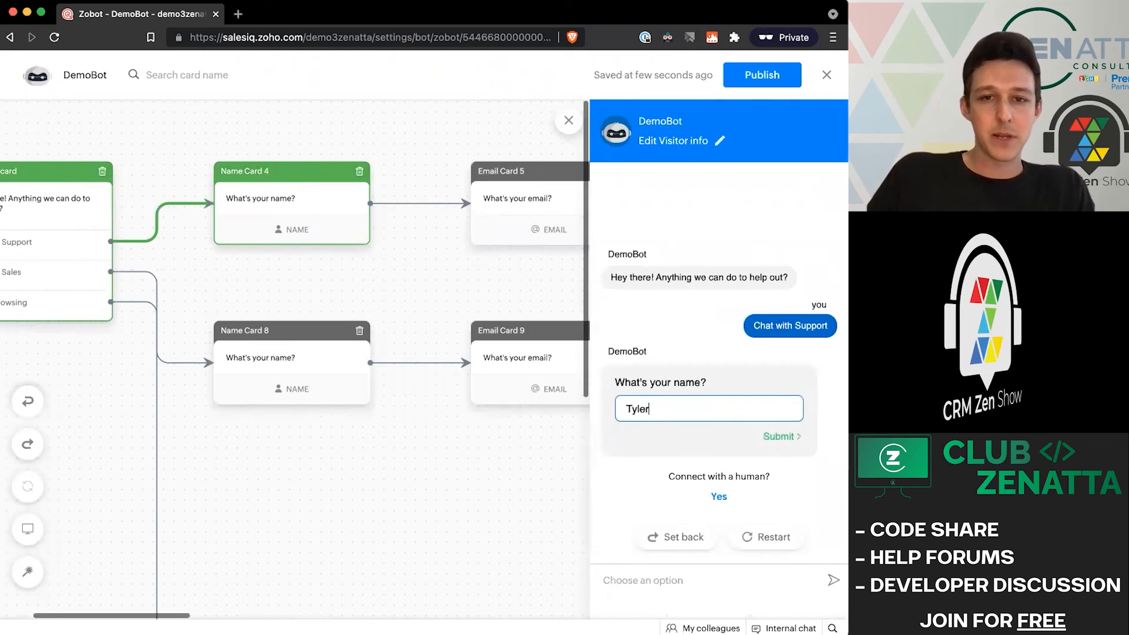
key(Return)
click(781, 445)
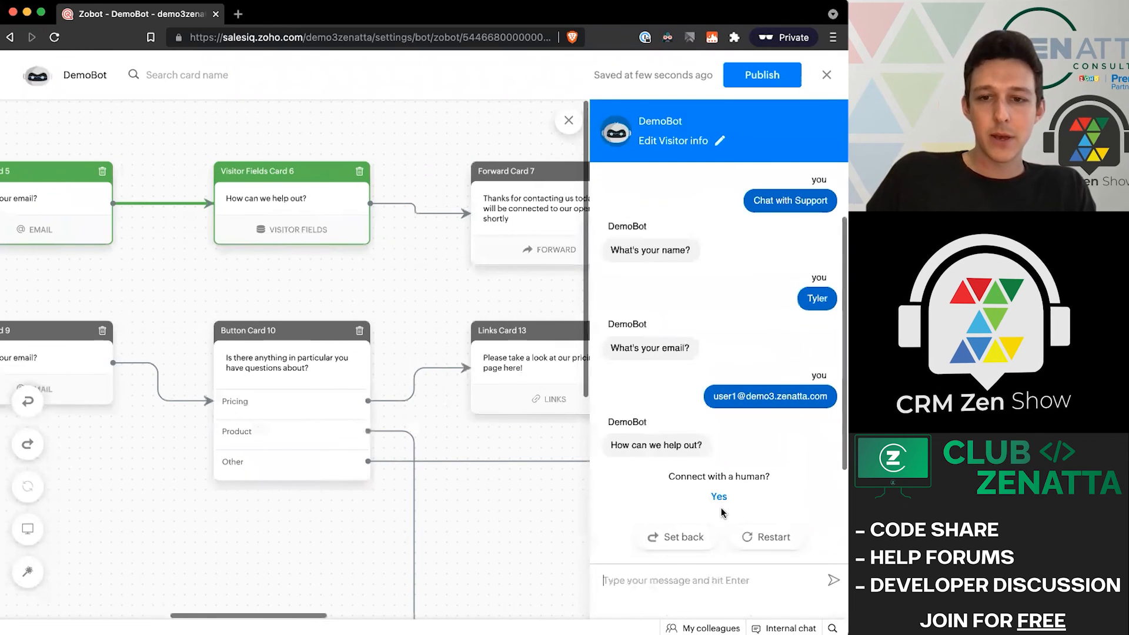
text(Need s)
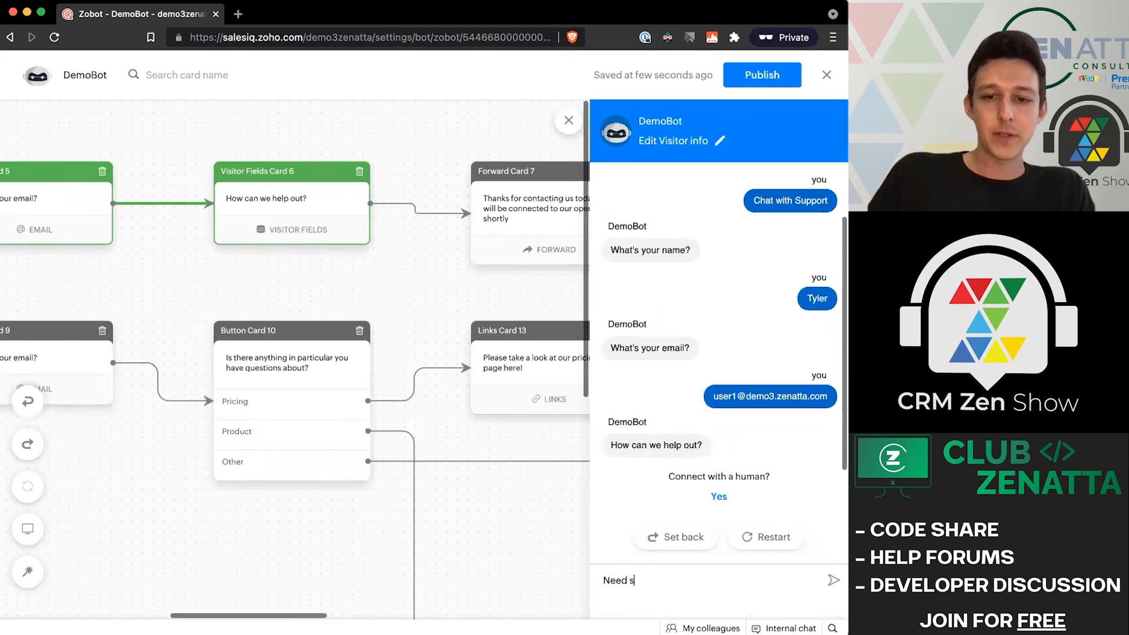
text(ome help please)
key(Return)
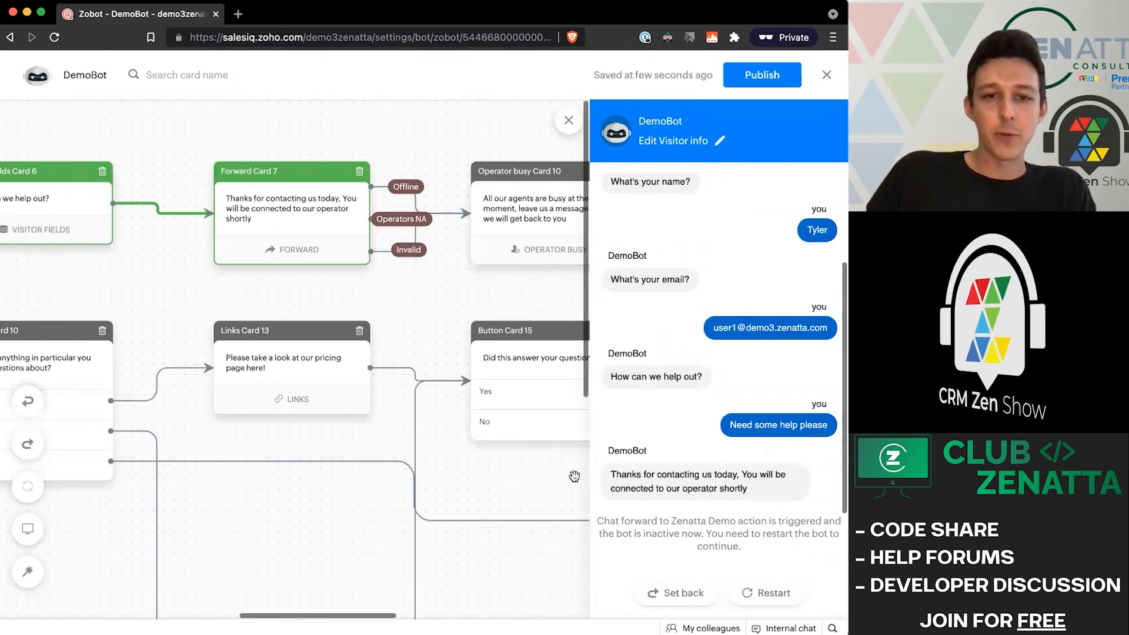
Restart the preview and run through the "I'm just browsing" path
click(755, 591)
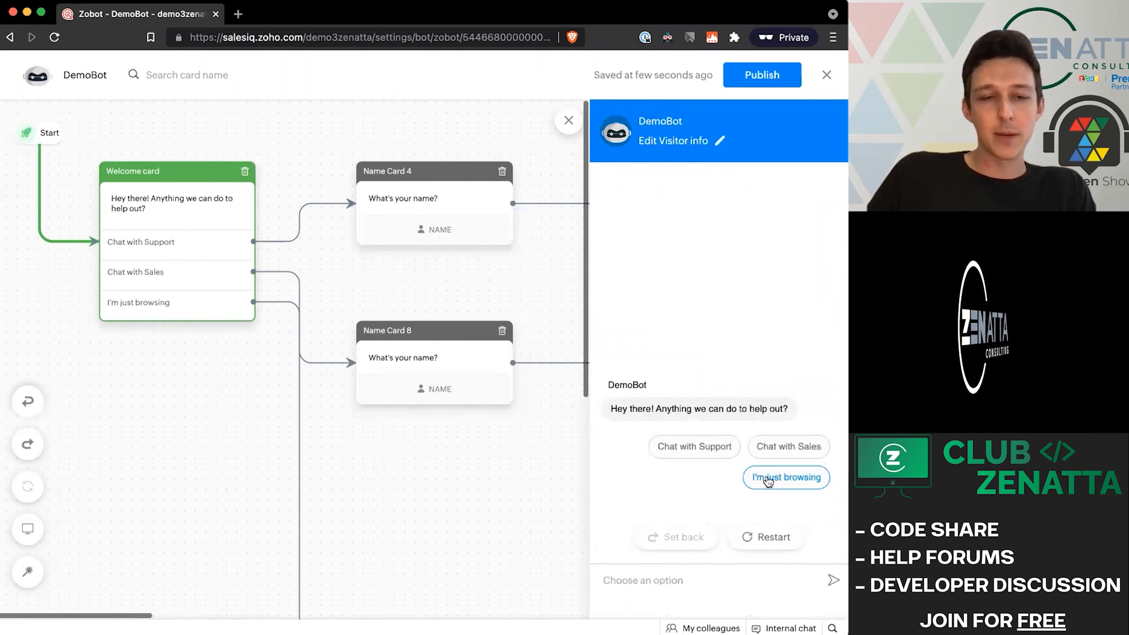
click(767, 478)
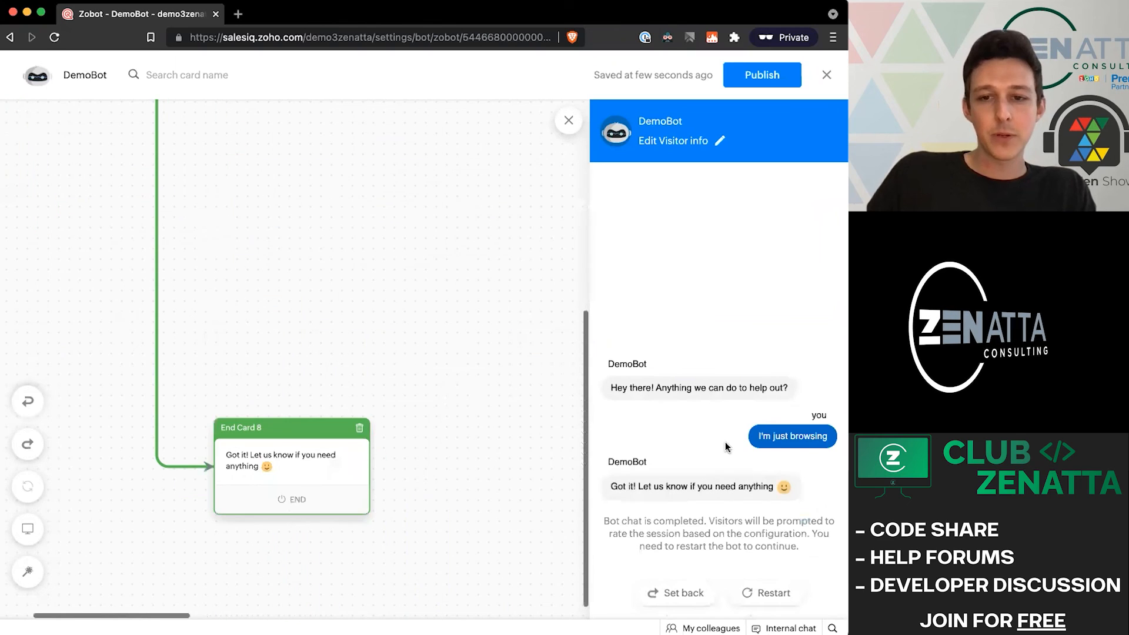
click(774, 594)
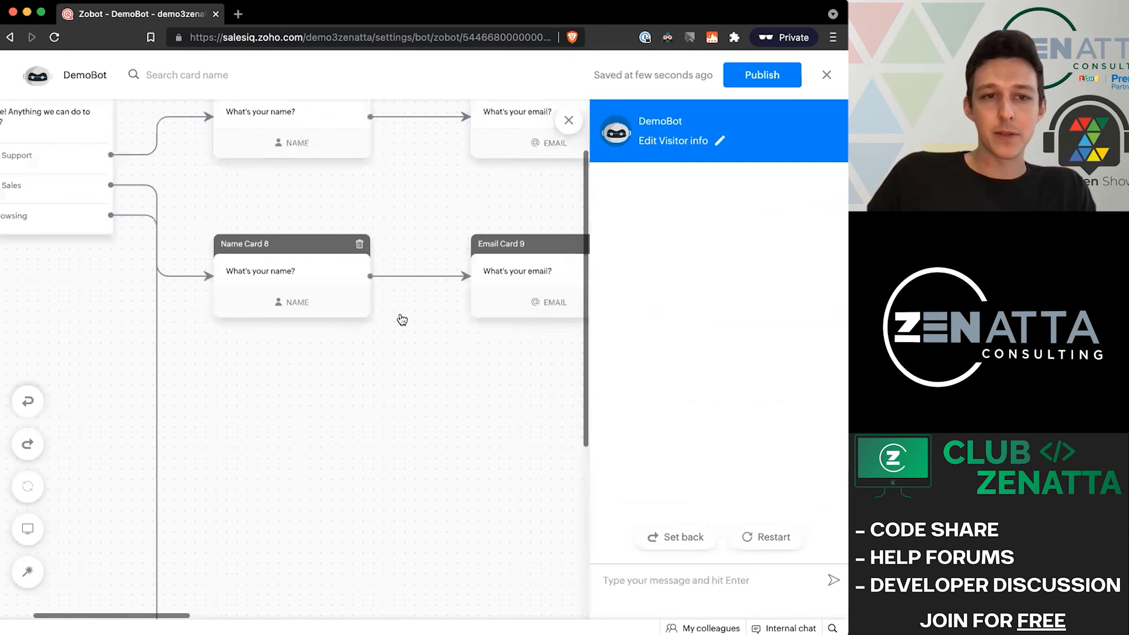
Go back to the Welcome card and reopen the bot's preview from the beginning
scroll(401, 320, up, 2)
scroll(174, 277, left, 2)
click(174, 277)
click(450, 120)
click(815, 586)
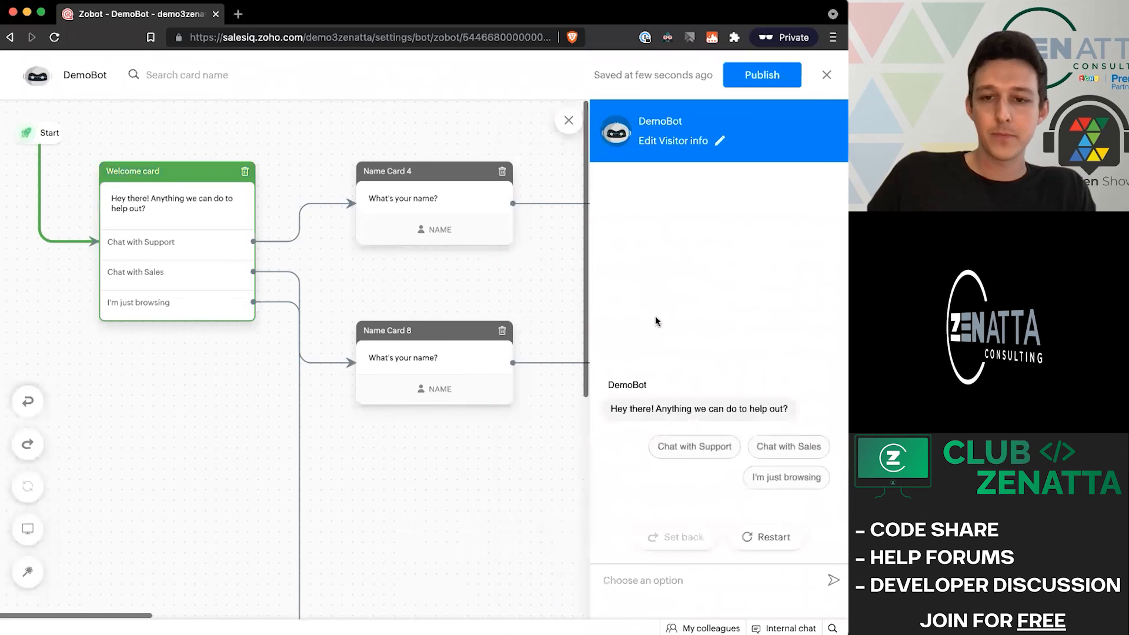
Test the Chat with Sales path in the preview, submitting the visitor's name and e-mail and choosing Pricing
click(786, 447)
text(Tyler)
key(Return)
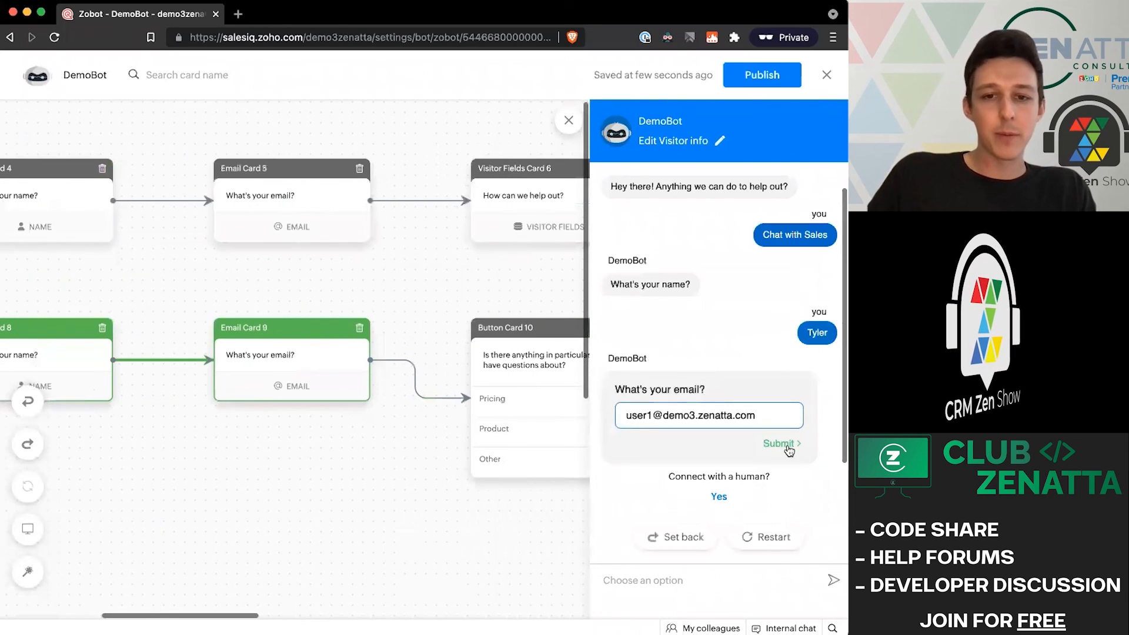
click(782, 445)
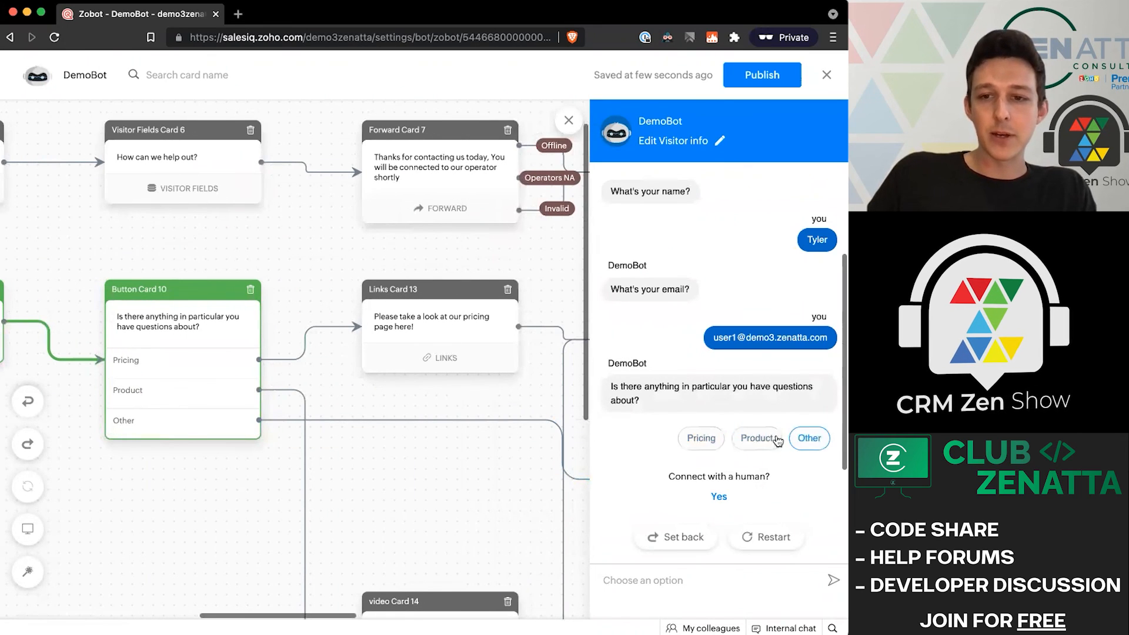
click(710, 440)
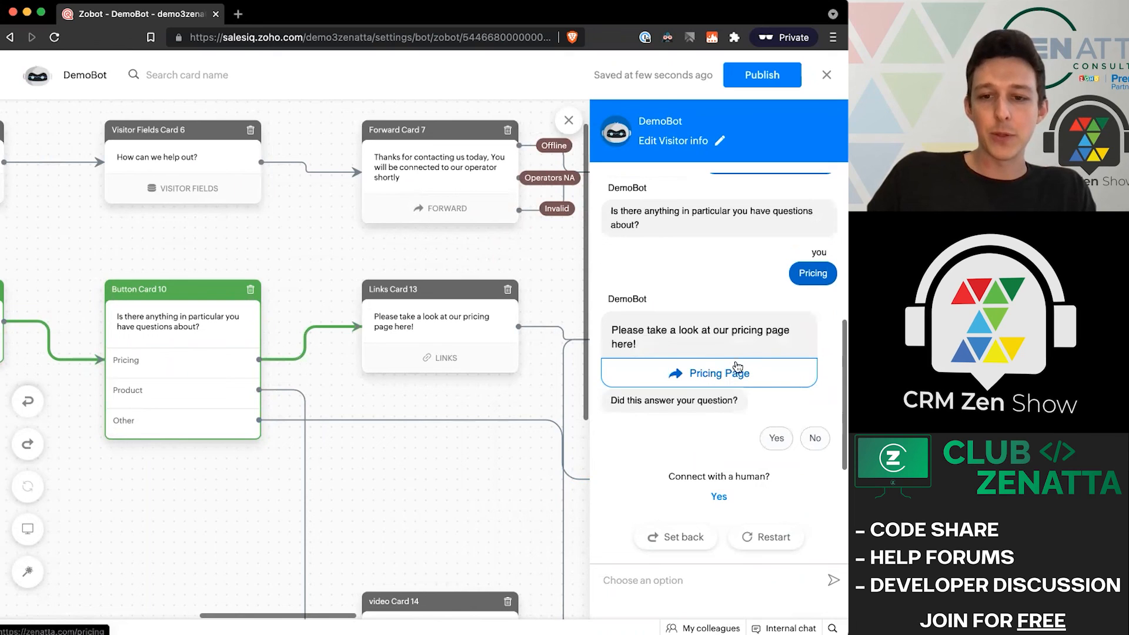
Set the preview back to the sales question, answer Product and look over the video reply
click(676, 538)
click(758, 446)
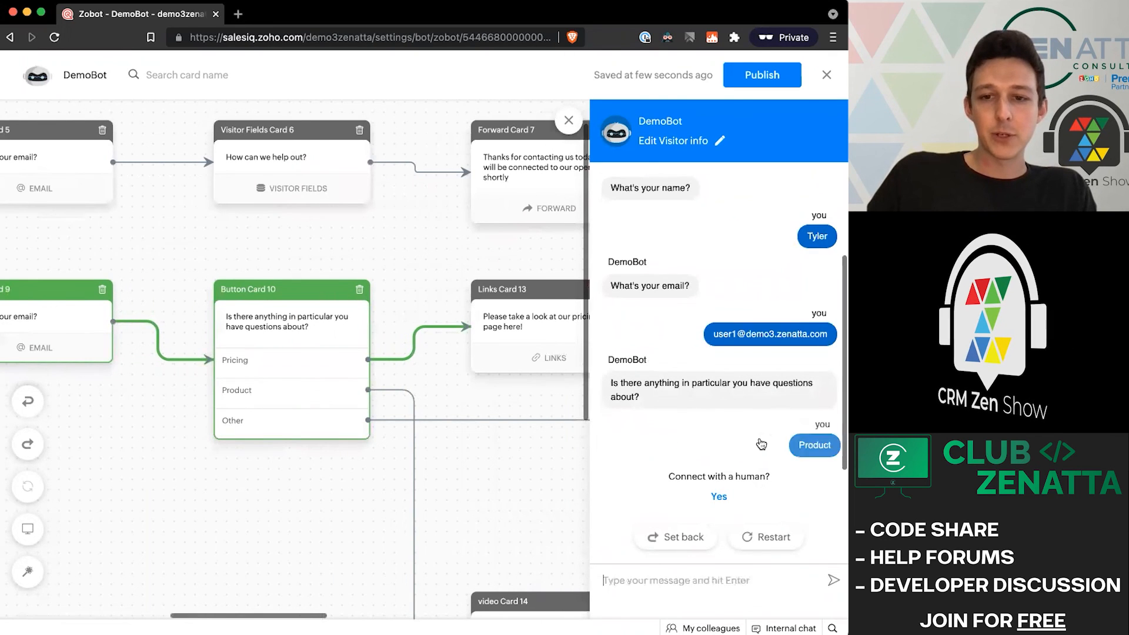
scroll(762, 404, up, 2)
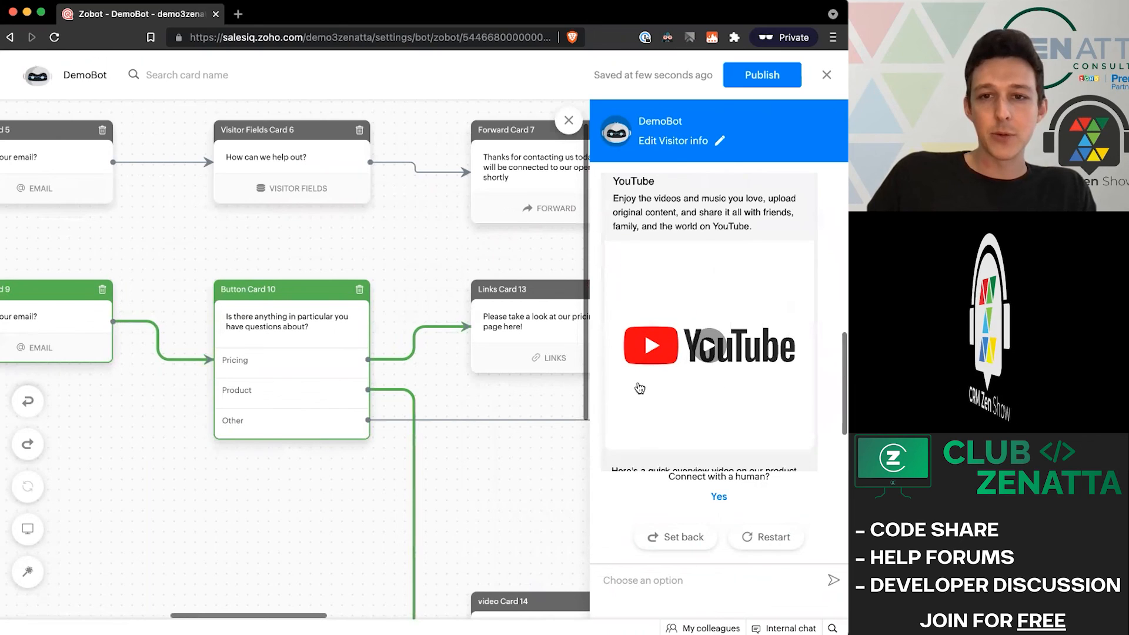
scroll(705, 389, up, 1)
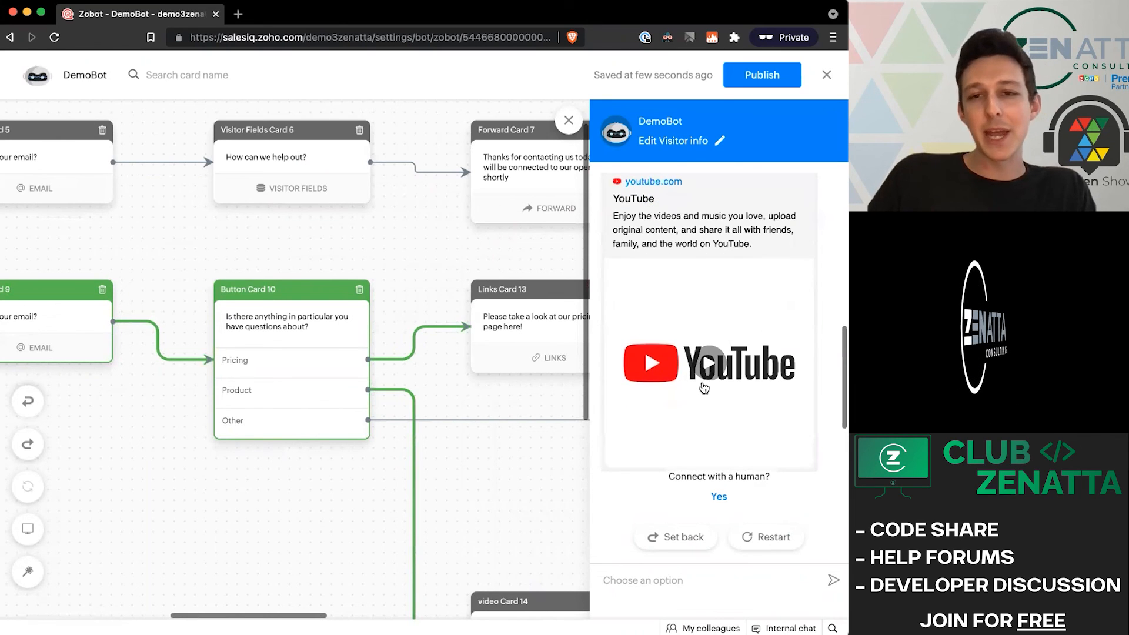
scroll(704, 389, down, 5)
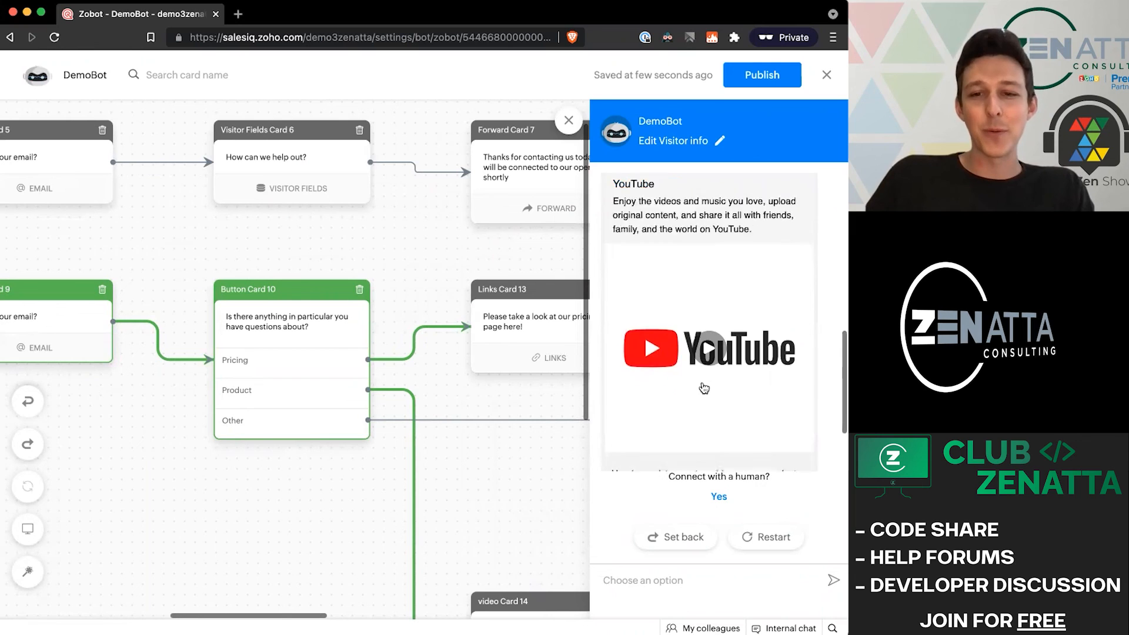
Set the preview back to the sales question again, test the Other answer and close the preview
click(682, 545)
click(813, 439)
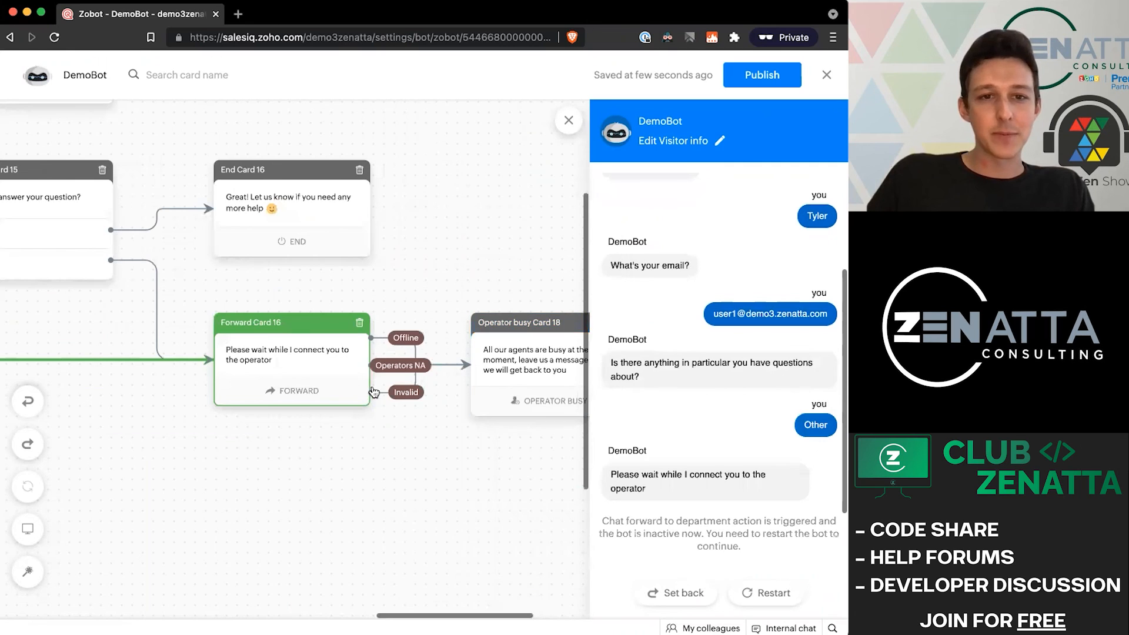
click(568, 120)
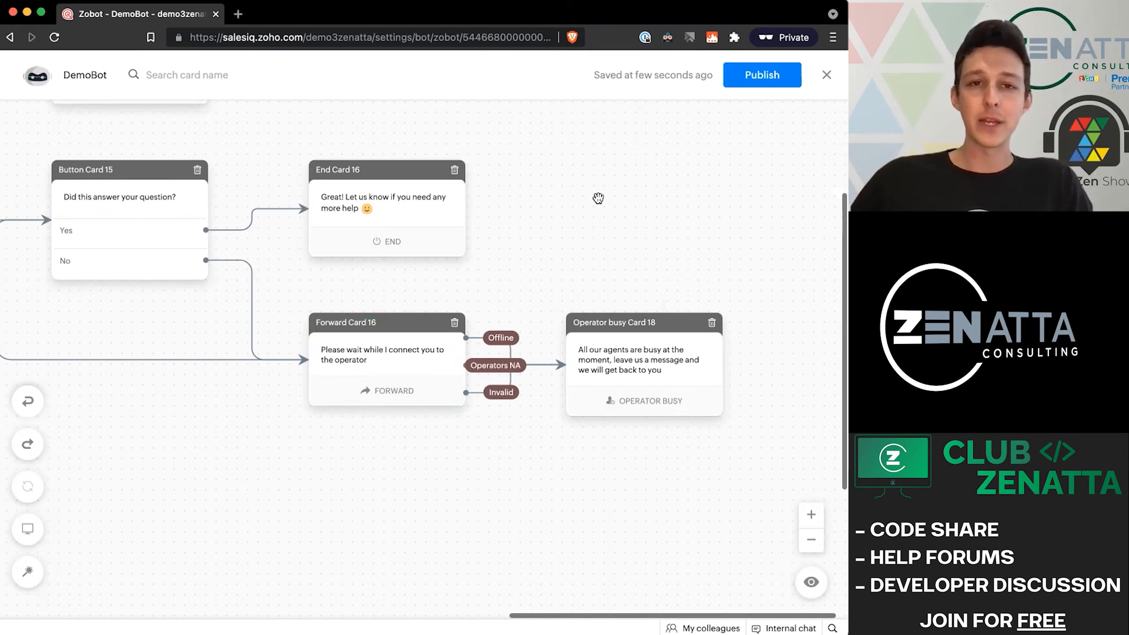
Exit the DemoBot flow builder and review the bot's audience criteria, conversation trigger and builder settings
click(827, 77)
scroll(781, 281, down, 1)
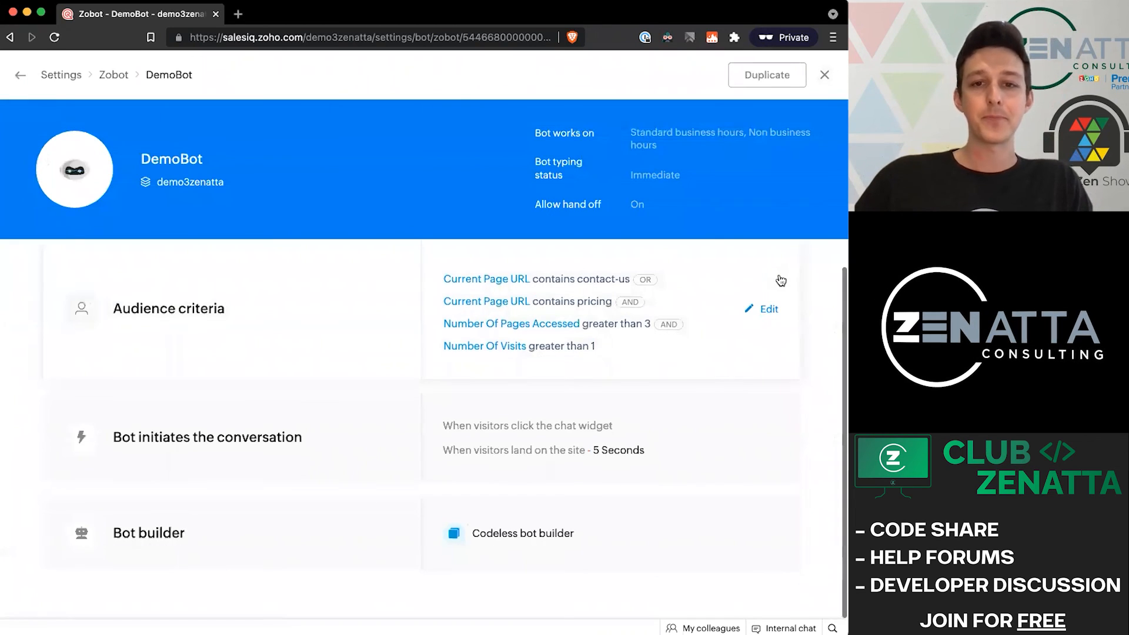
scroll(333, 246, up, 1)
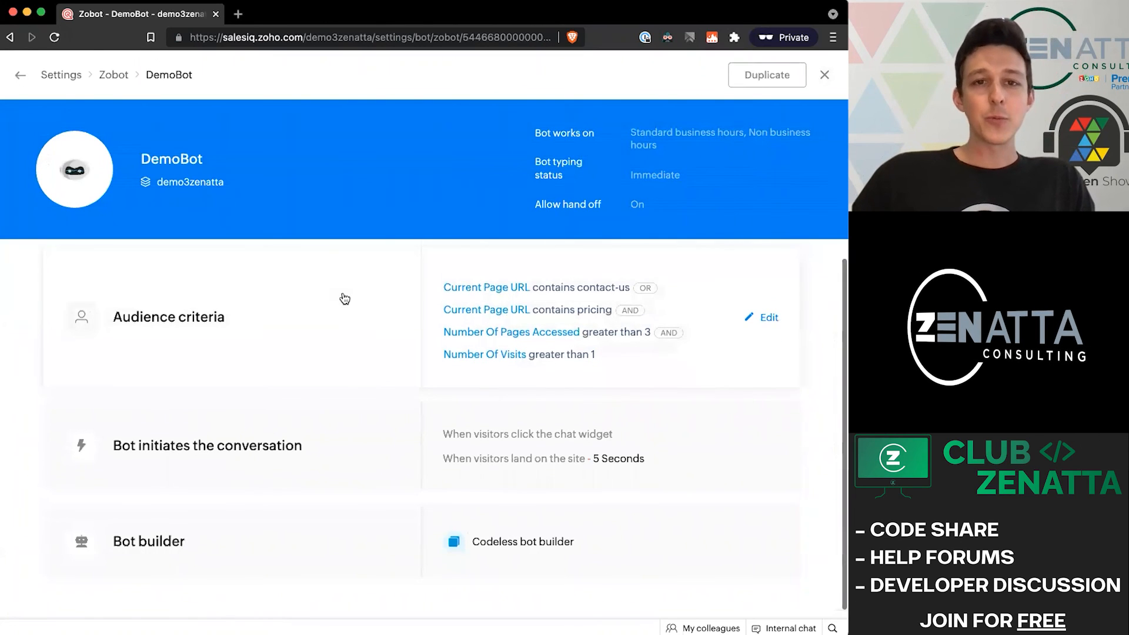